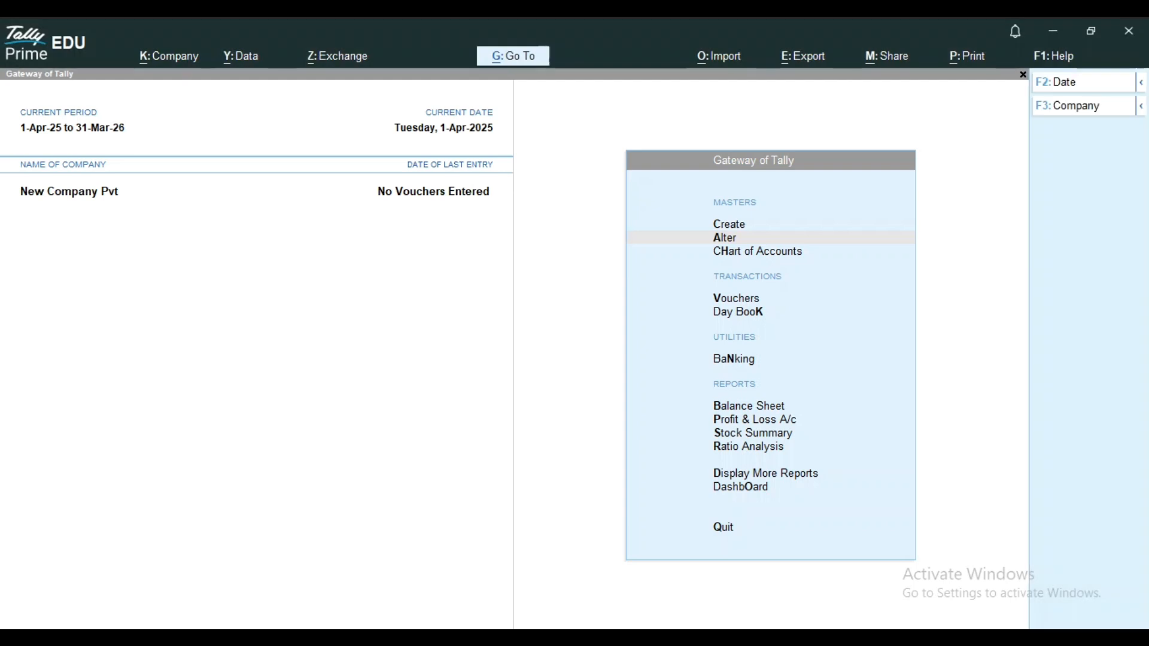
Review the accounting and inventory masters available for creation, from Group through Location.
key("Up")
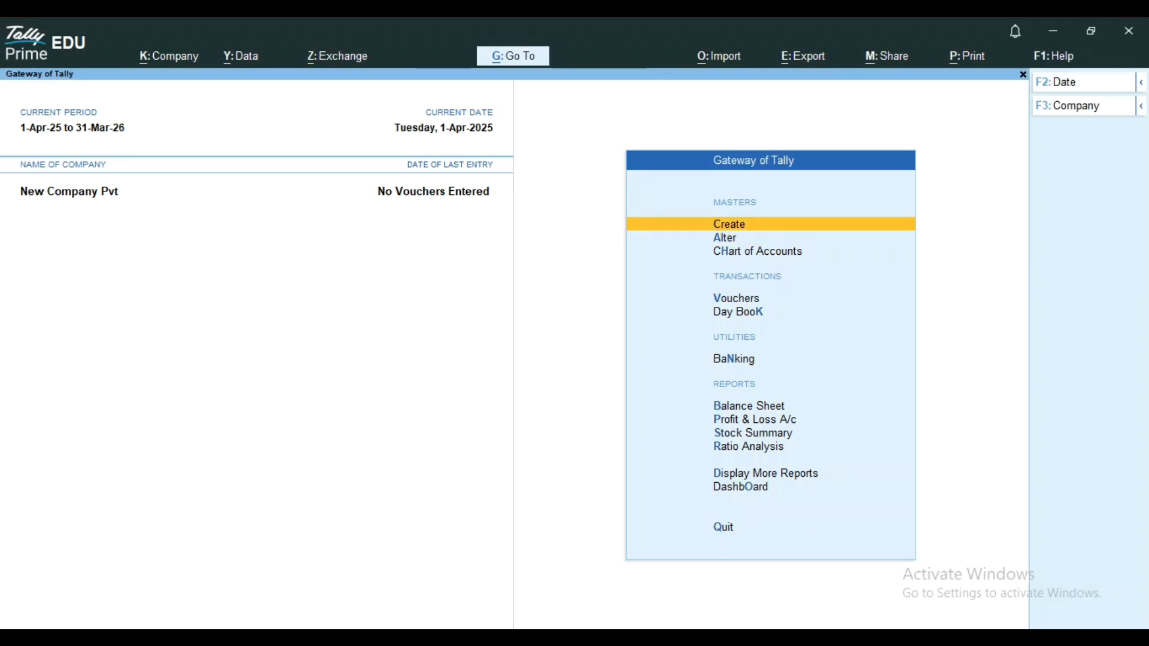
key("Return")
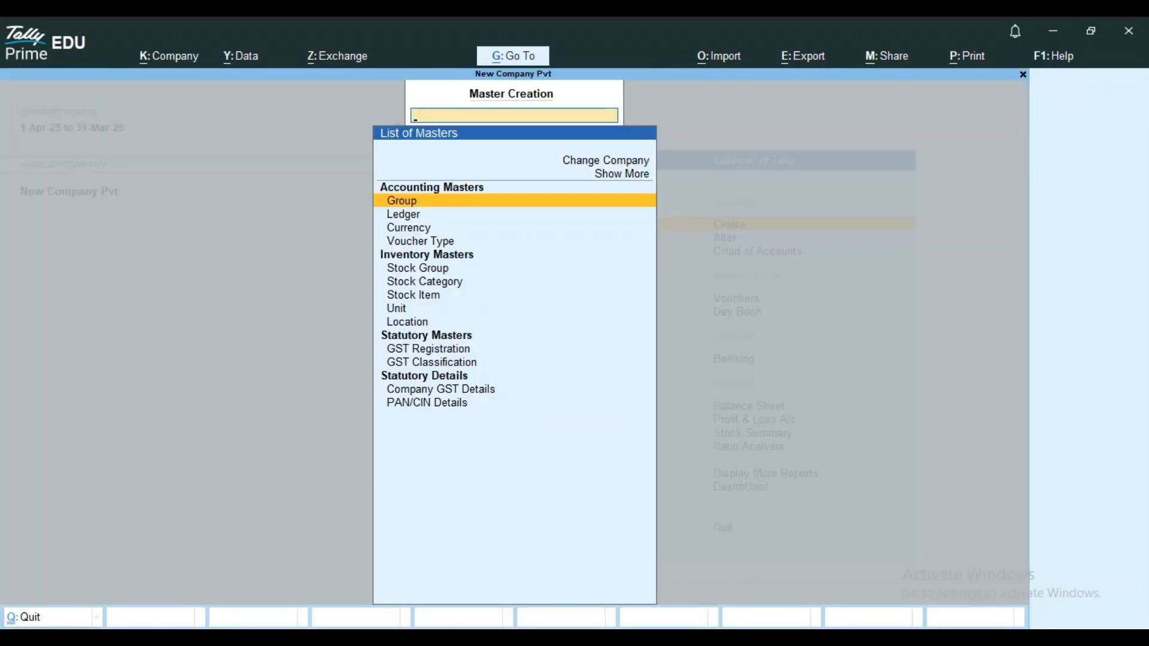
key("Down")
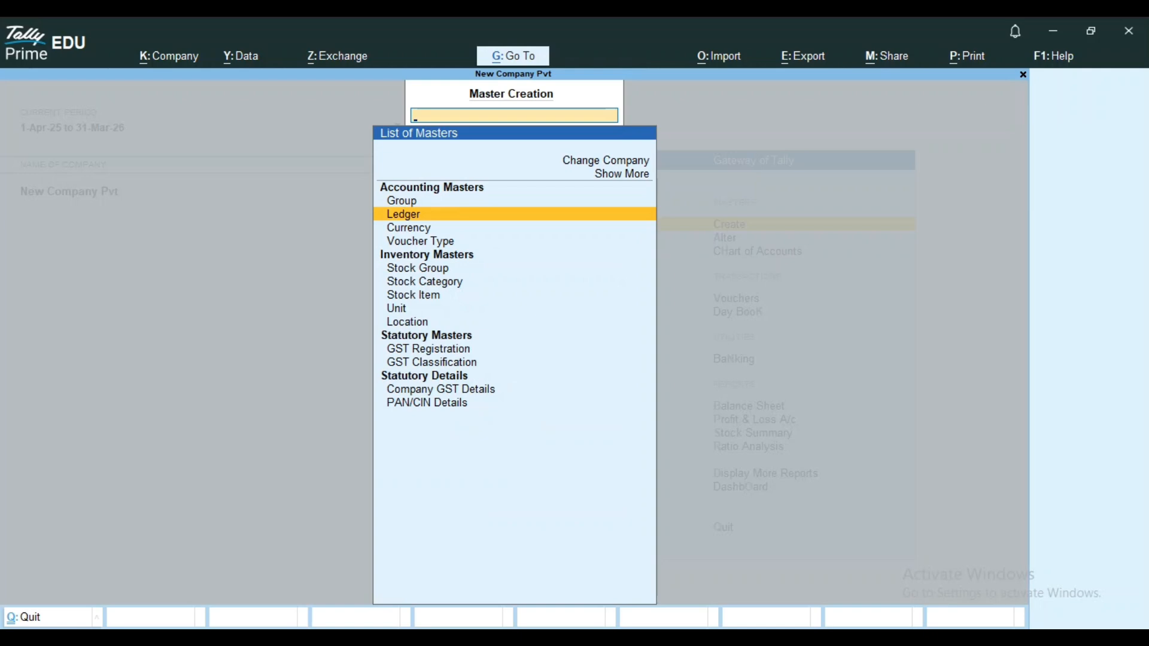
key("Down")
key("Down")
key("Down")
key("Down")
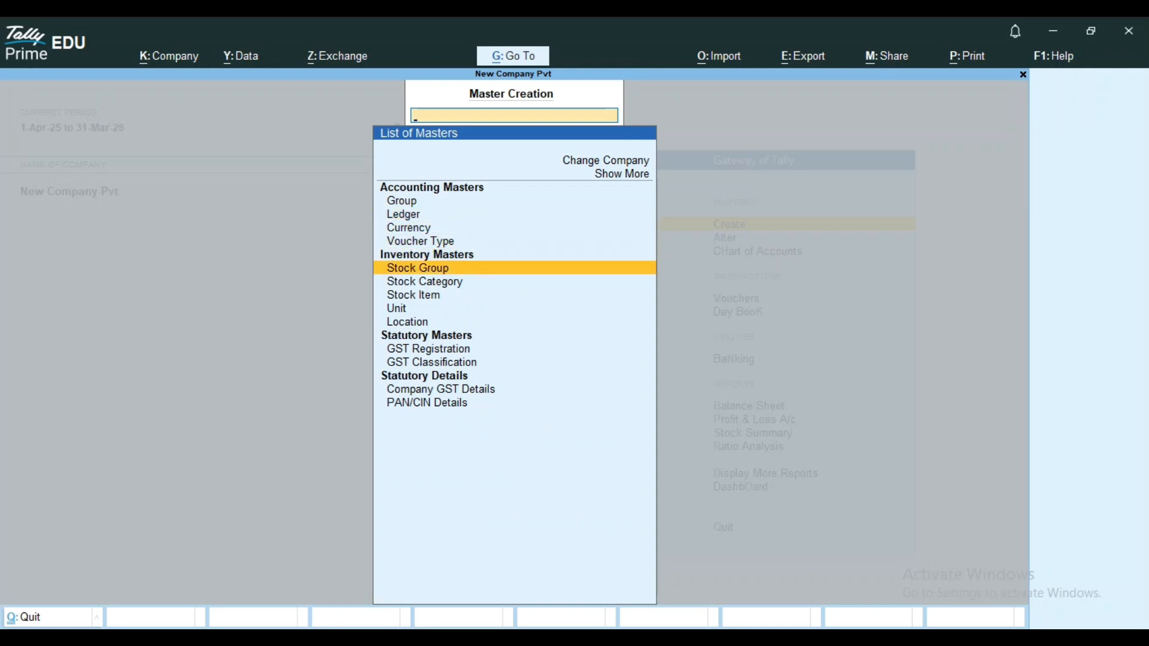
key("Down")
key("Down")
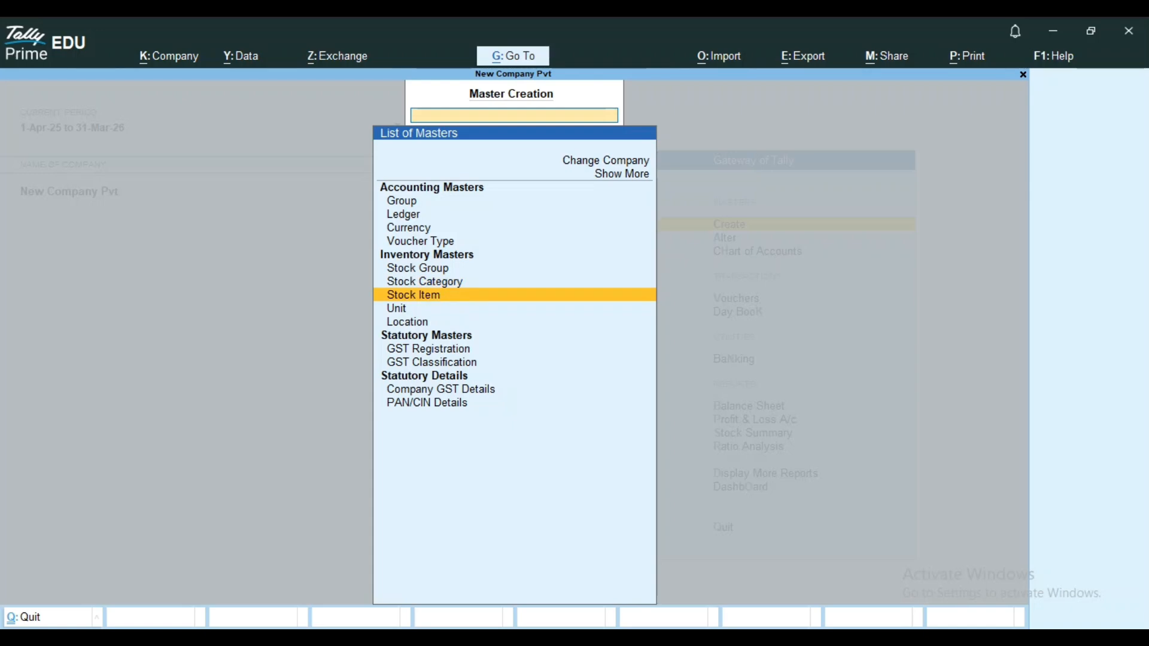
key("Down")
key("Down")
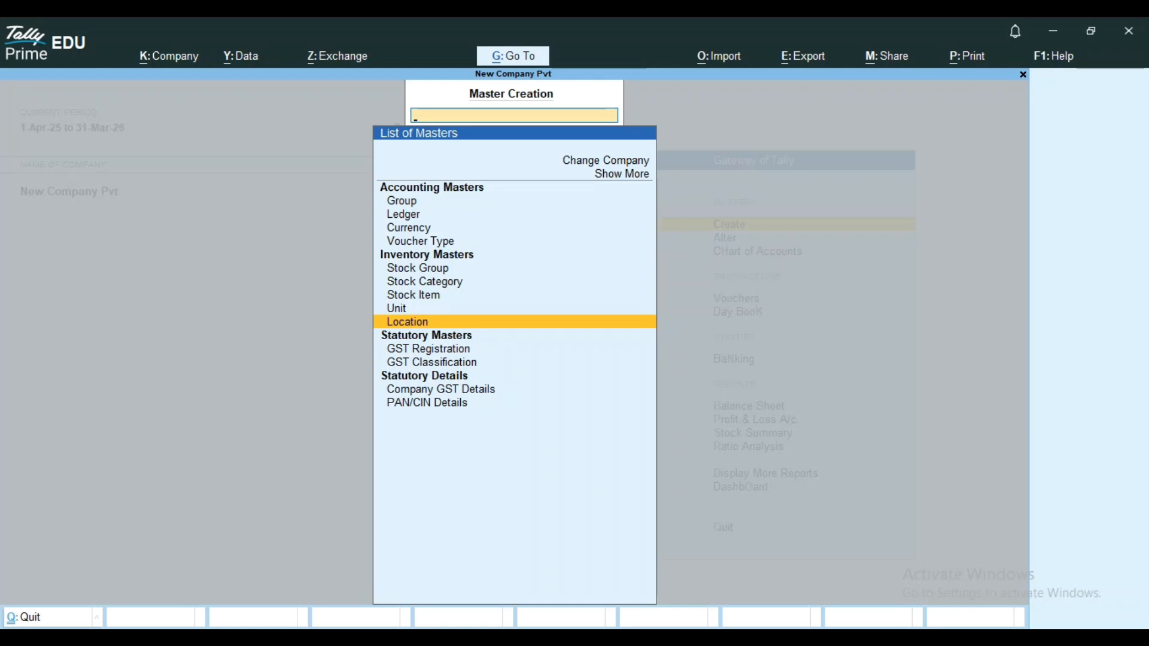
Create a stock group named Videocon under Primary, with item quantities not added, and save it.
key("Up")
key("Up")
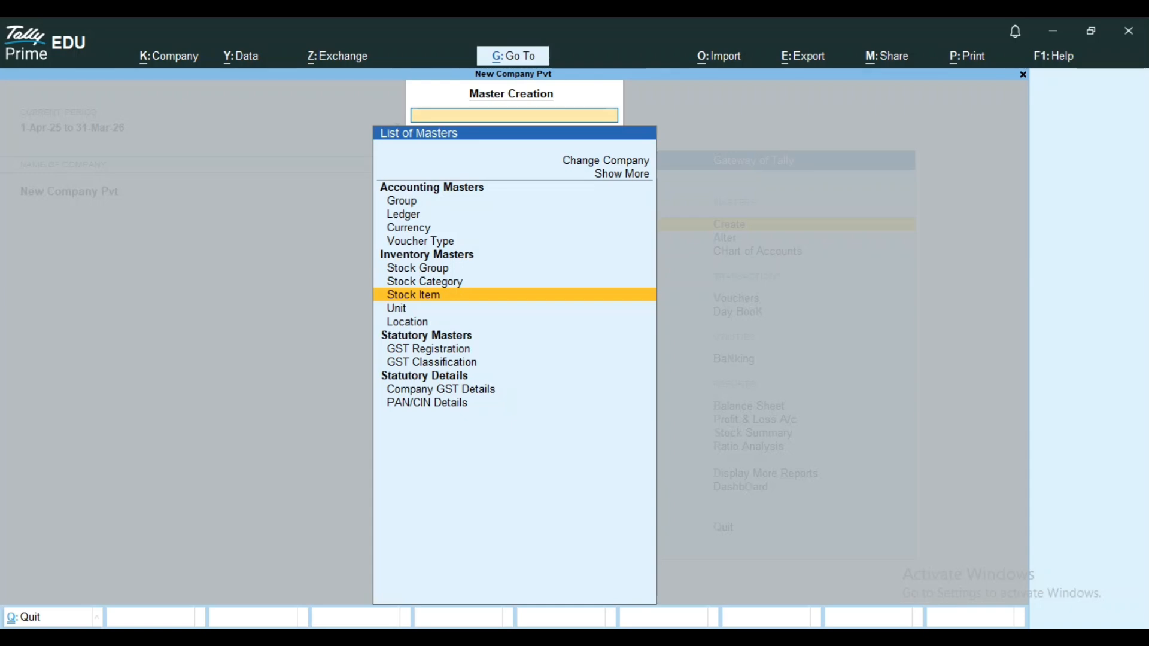
key("Up")
key("Up")
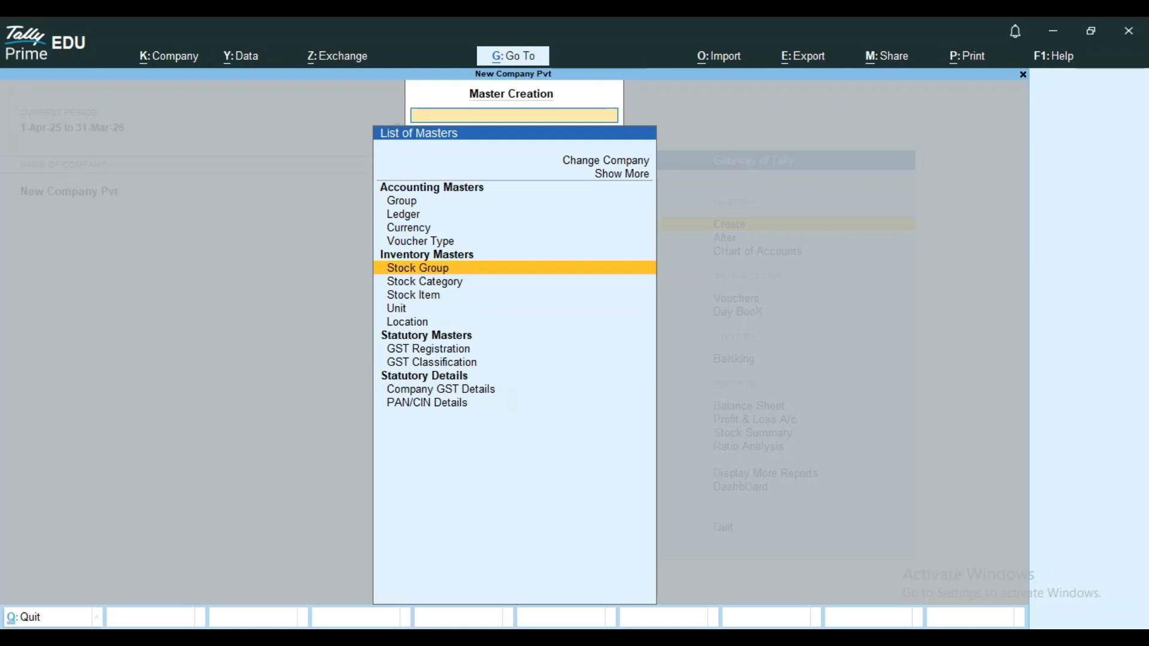
key("Return")
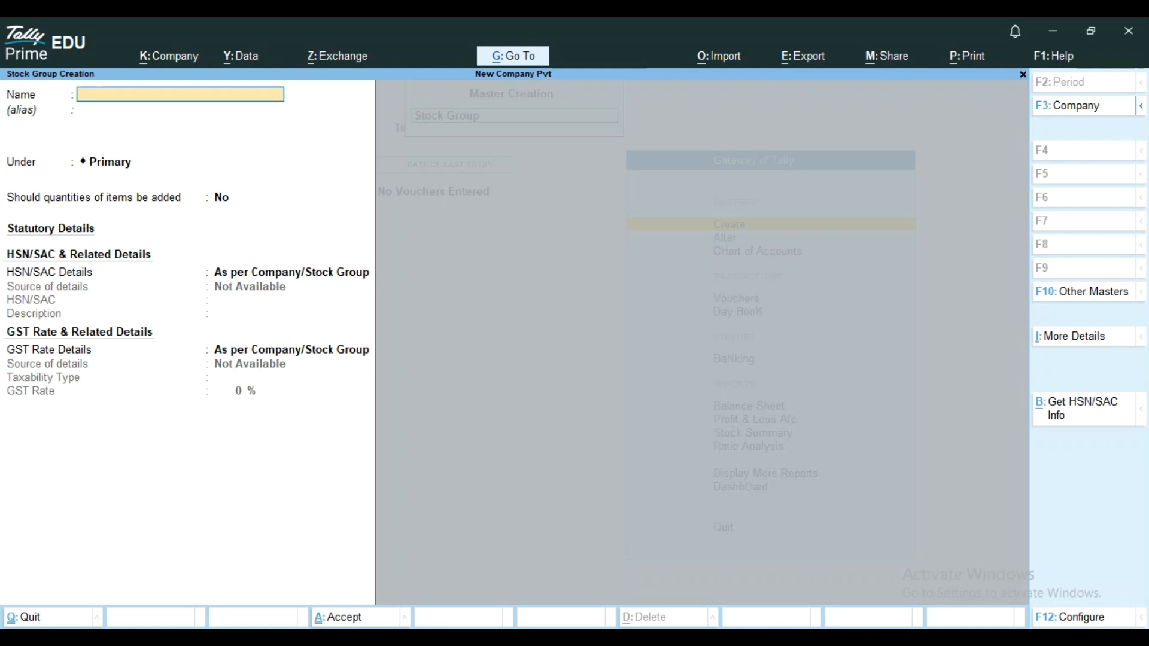
type("Videocon")
key("Return")
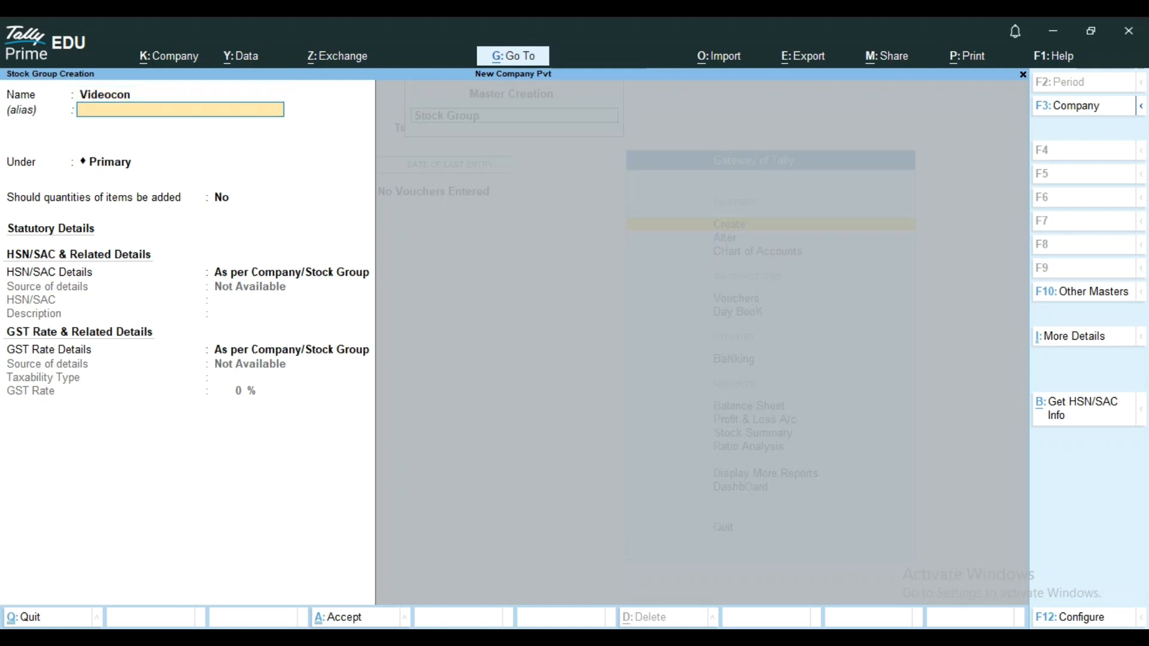
key("Return")
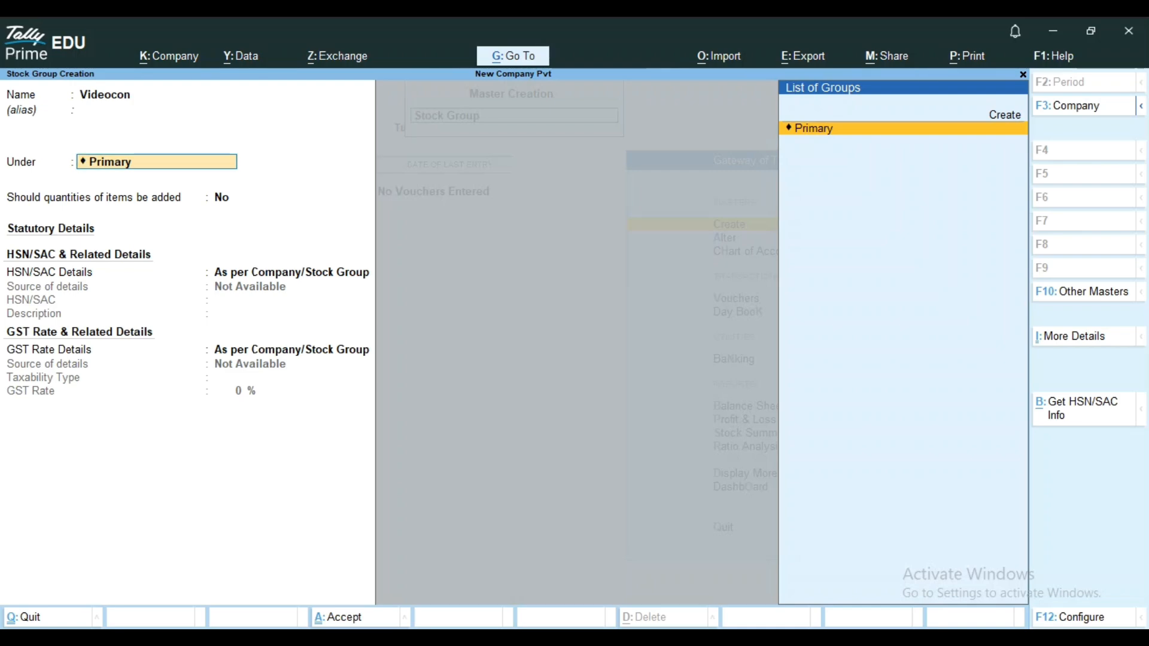
key("Return")
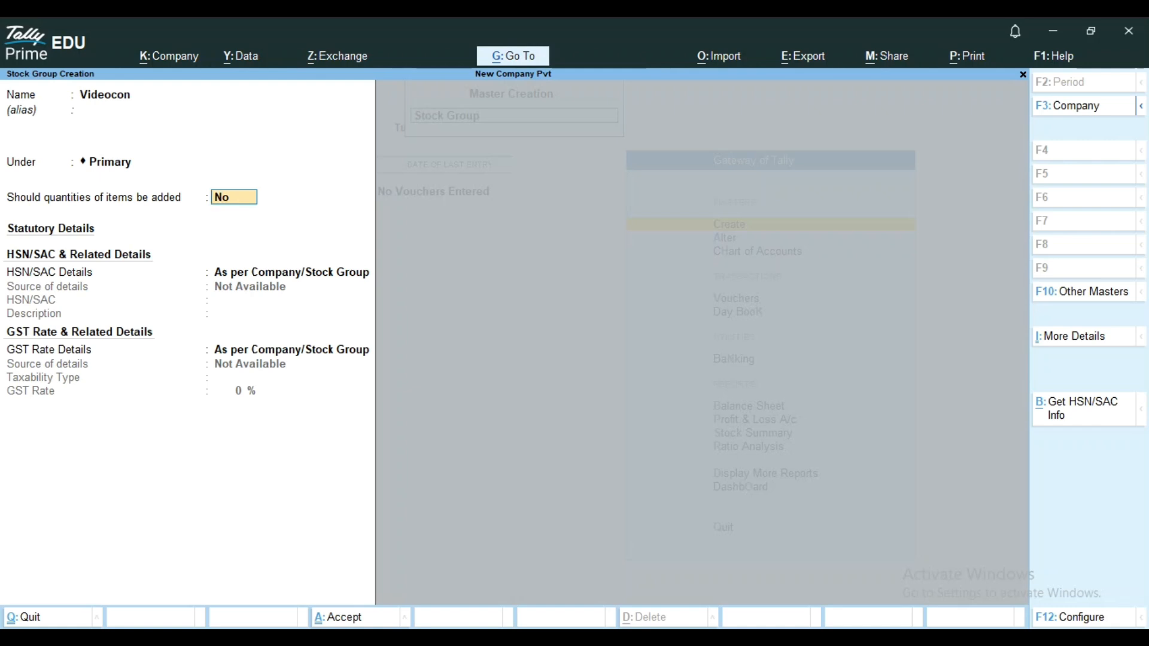
key("Return")
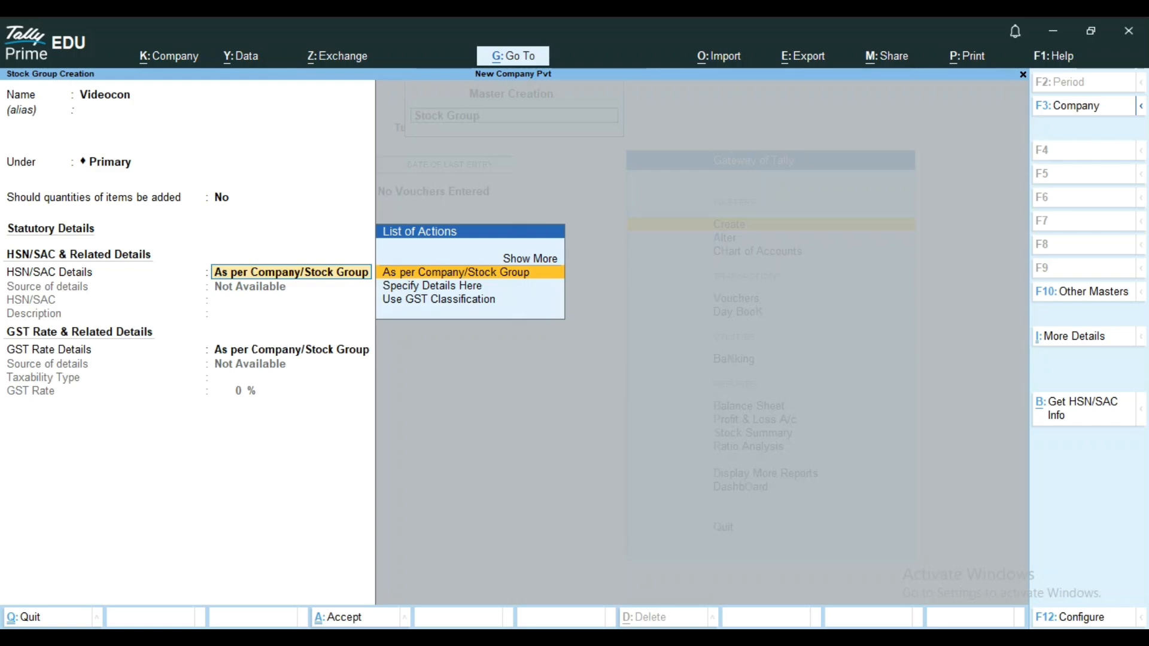
key("ctrl+a")
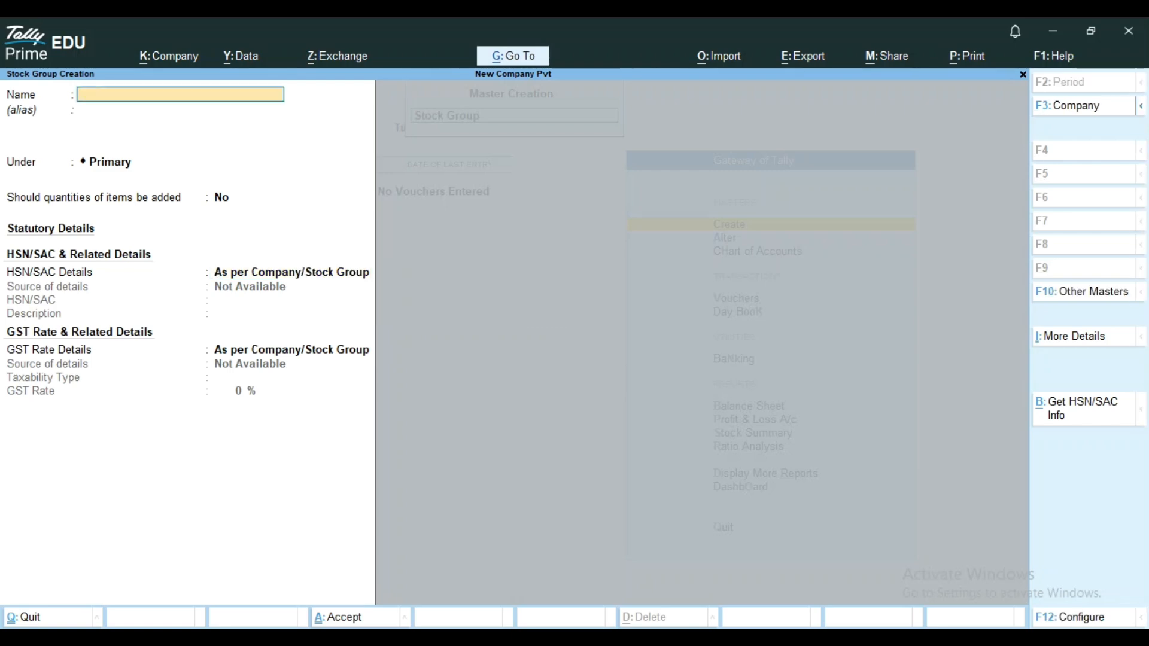
Create a stock group named Apple under Primary, keeping the default quantity and GST settings.
type("Apple")
key("Return")
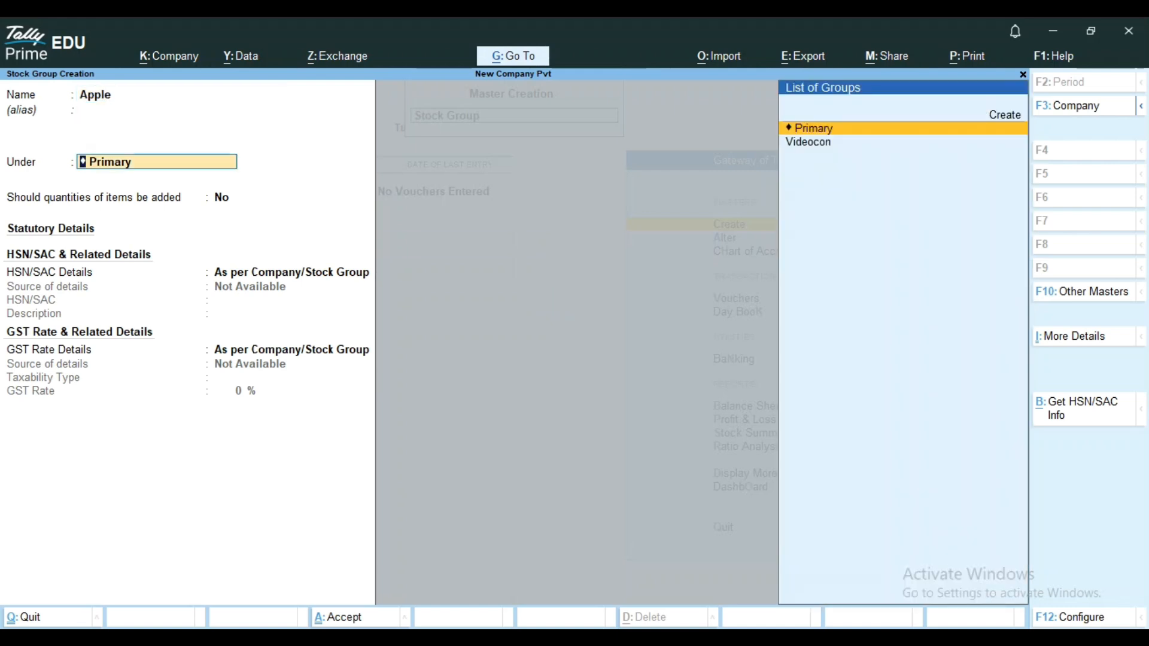
key("Return")
key("Return")
key("Return")
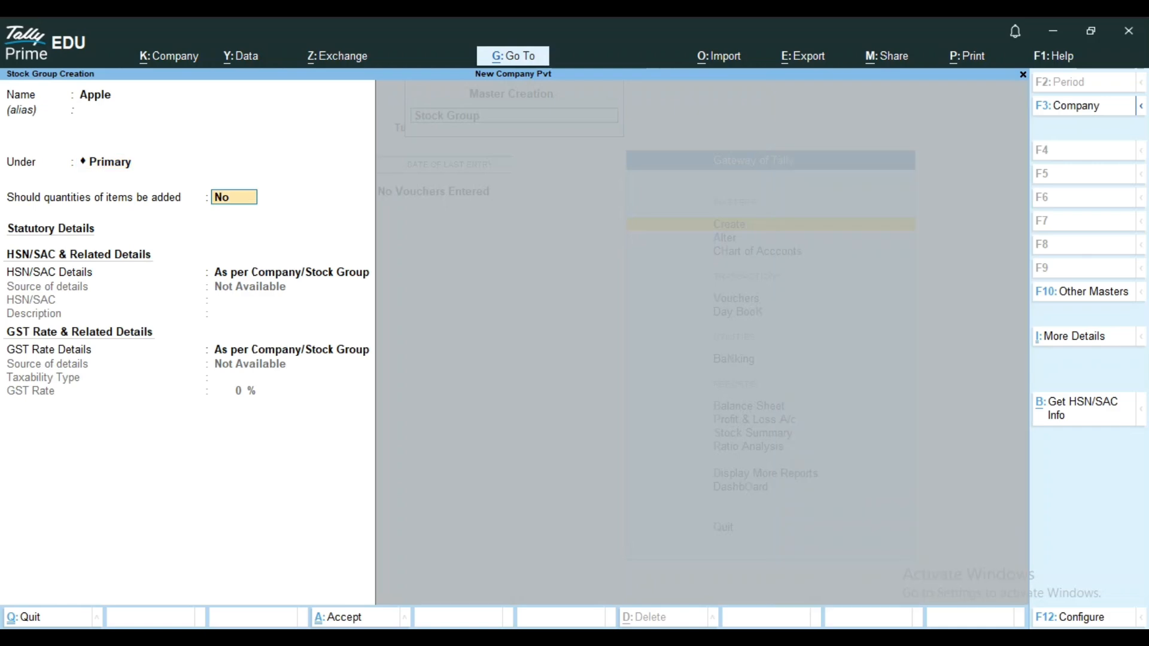
key("Return")
key("Return")
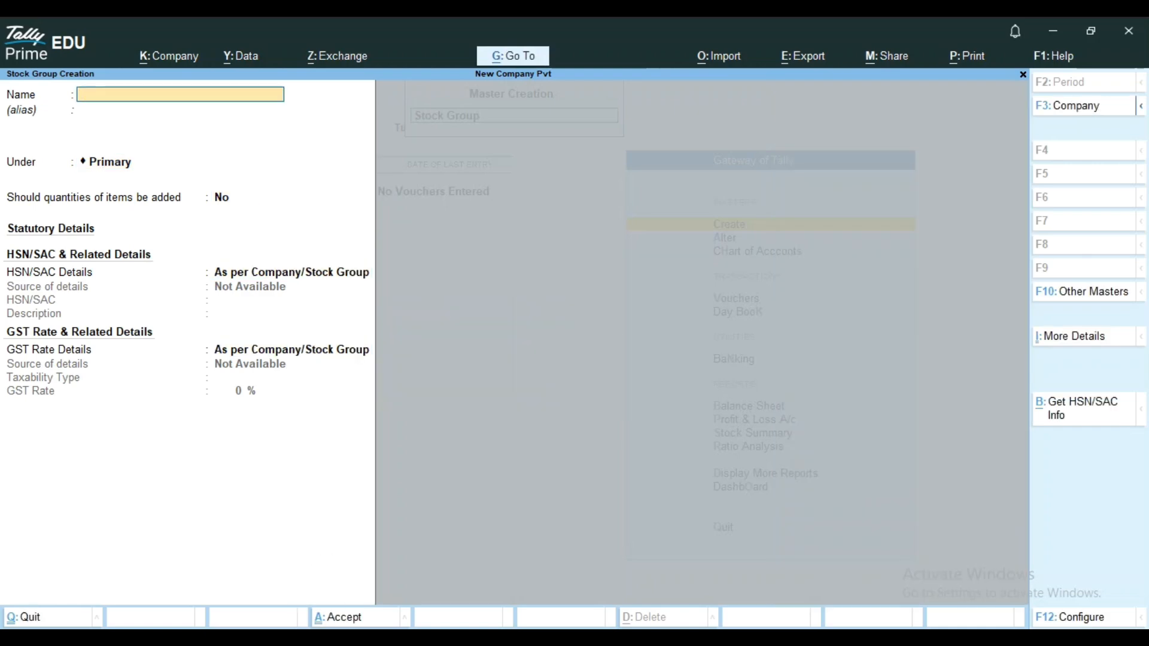
Create a stock group named Vivo under Primary with default settings, and return to the Gateway of Tally.
type("Vivo")
key("Return")
key("Return")
key("Return")
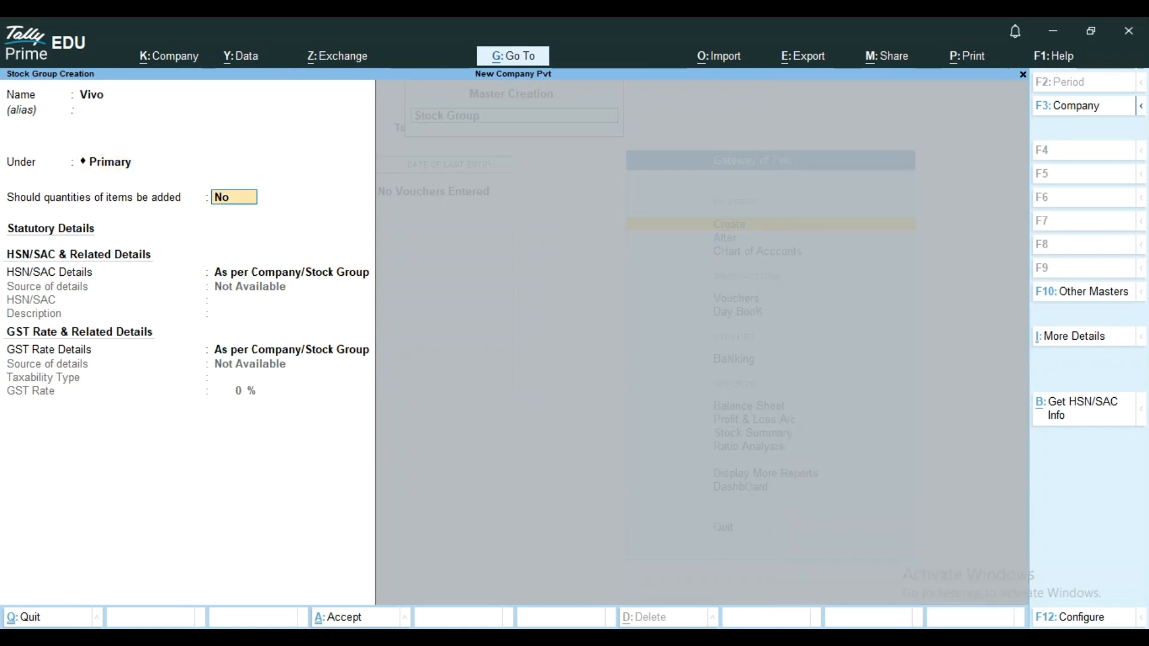
key("Return")
key("Return")
key("Return")
key("Return")
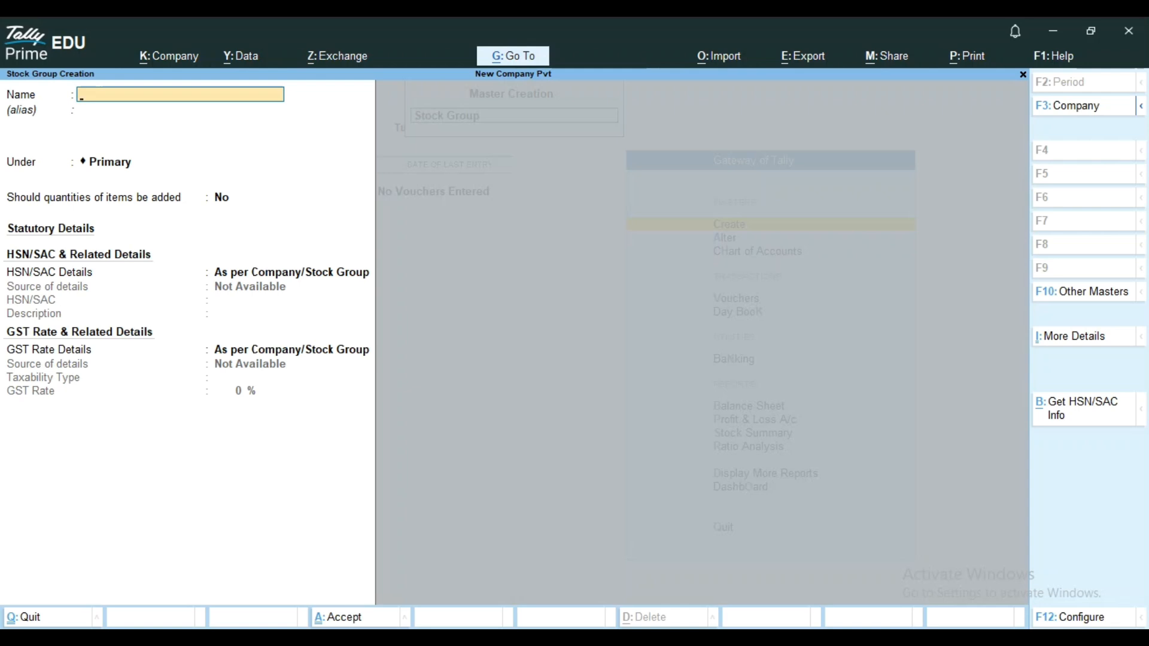
key("Escape")
key("Escape")
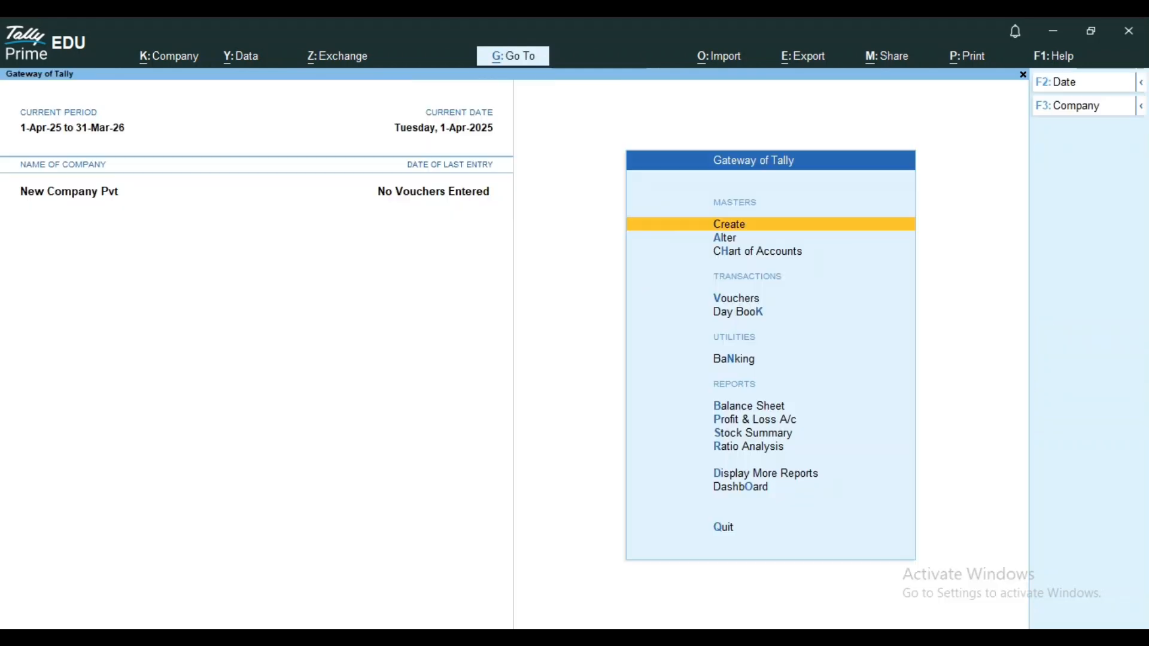
Bring up the list of existing stock groups for alteration.
key("Down")
key("Return")
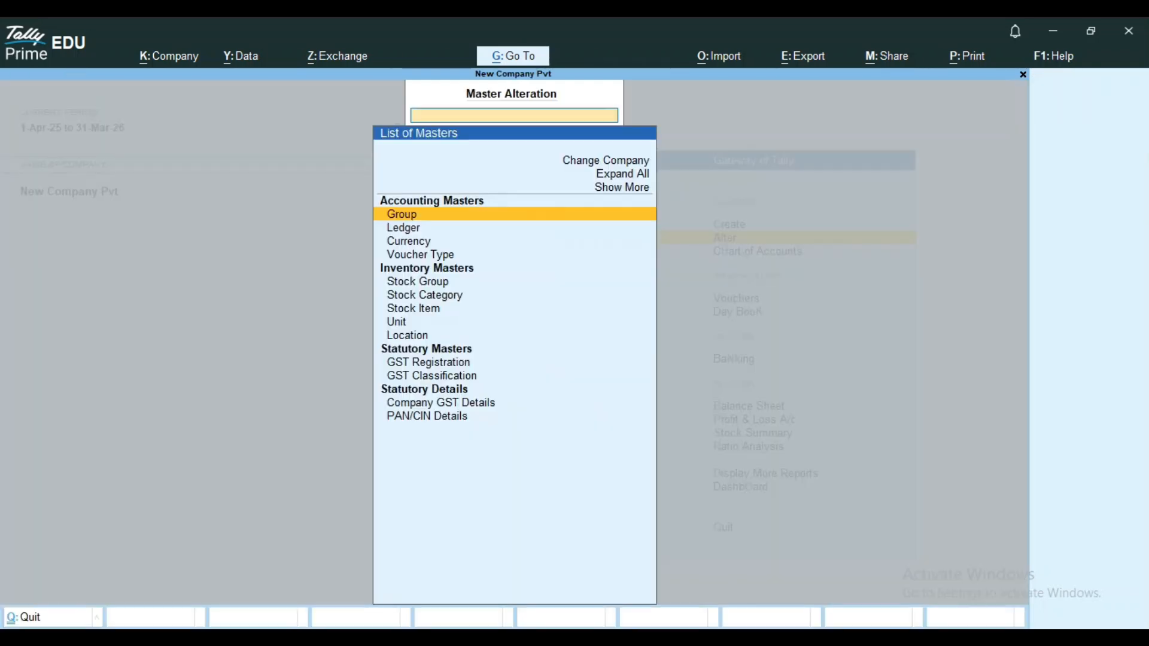
key("Down")
key("Down")
key("Down")
key("Down")
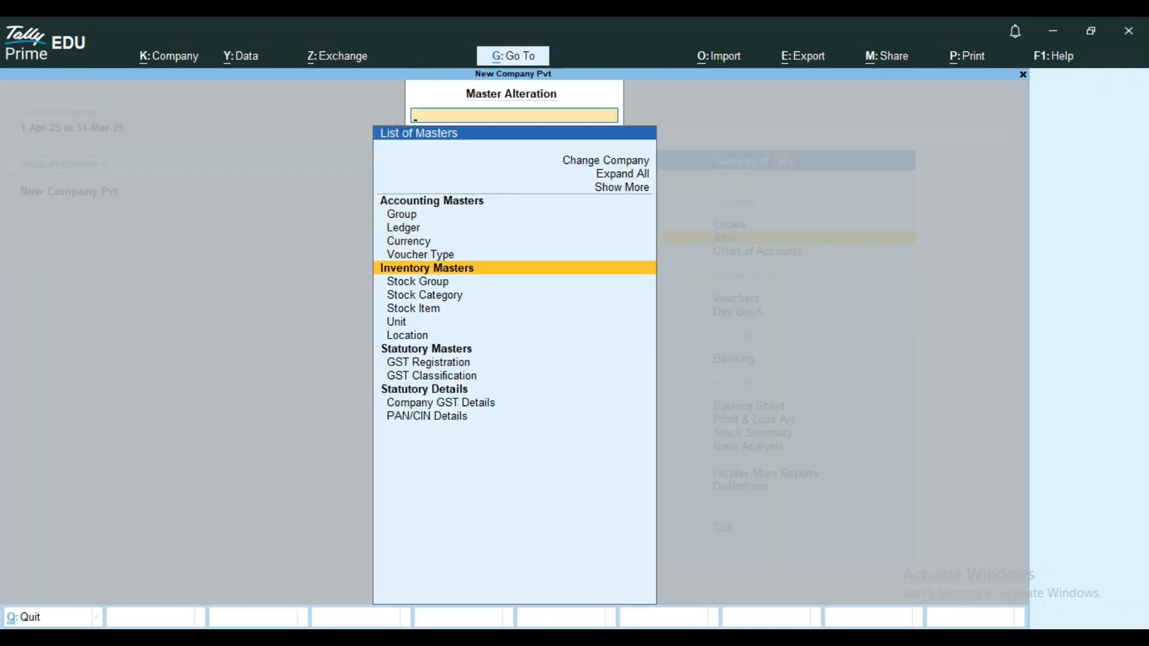
key("Down")
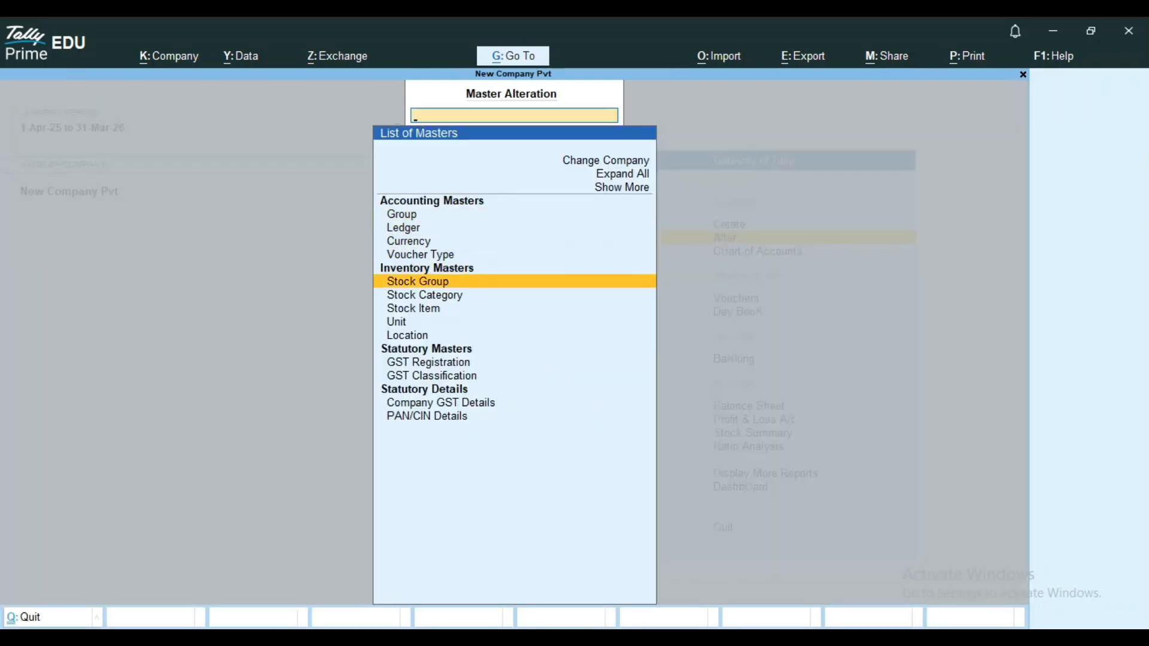
key("Return")
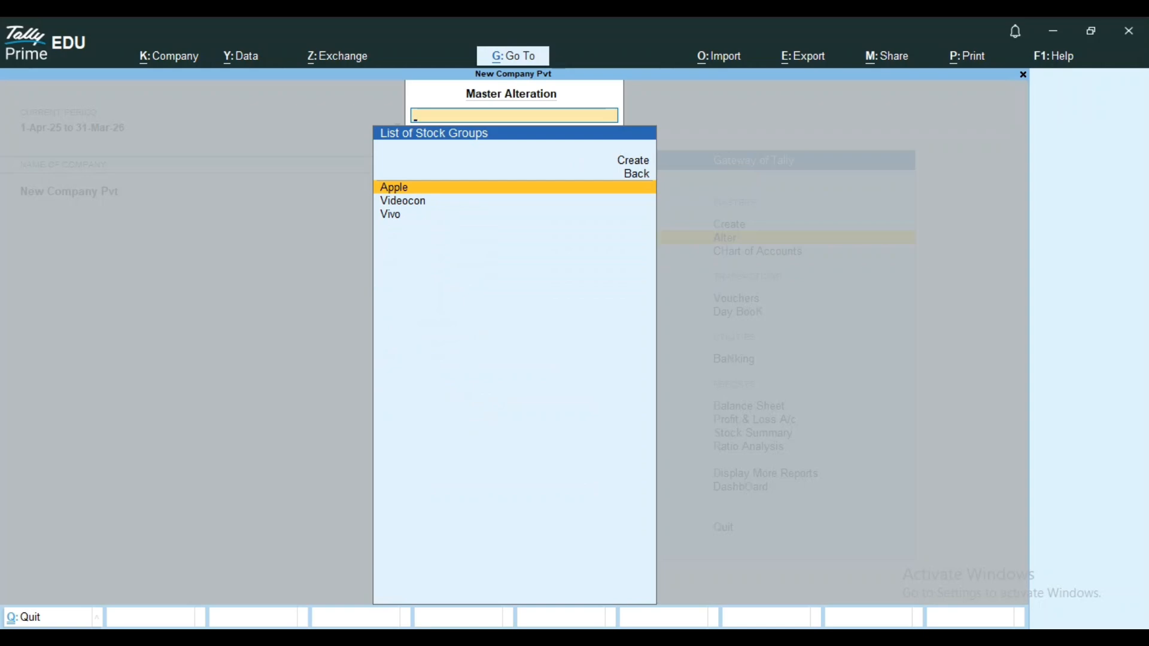
Rename the Videocon stock group as Lg and save the alteration.
key("Down")
key("Return")
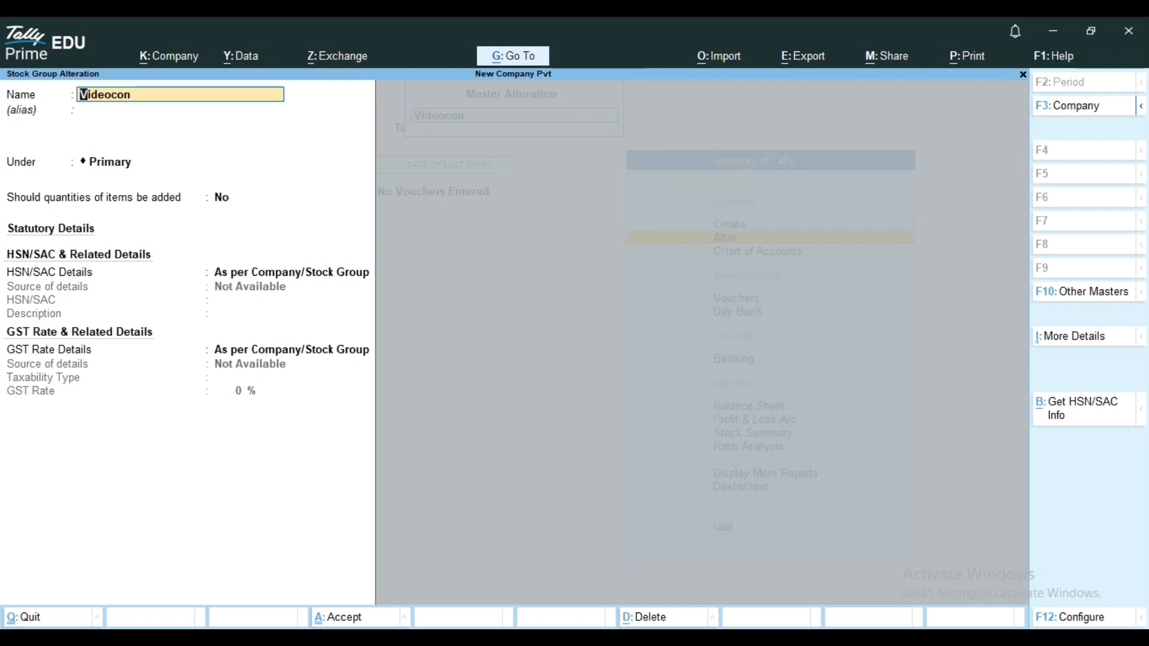
type("Lg")
key("Return")
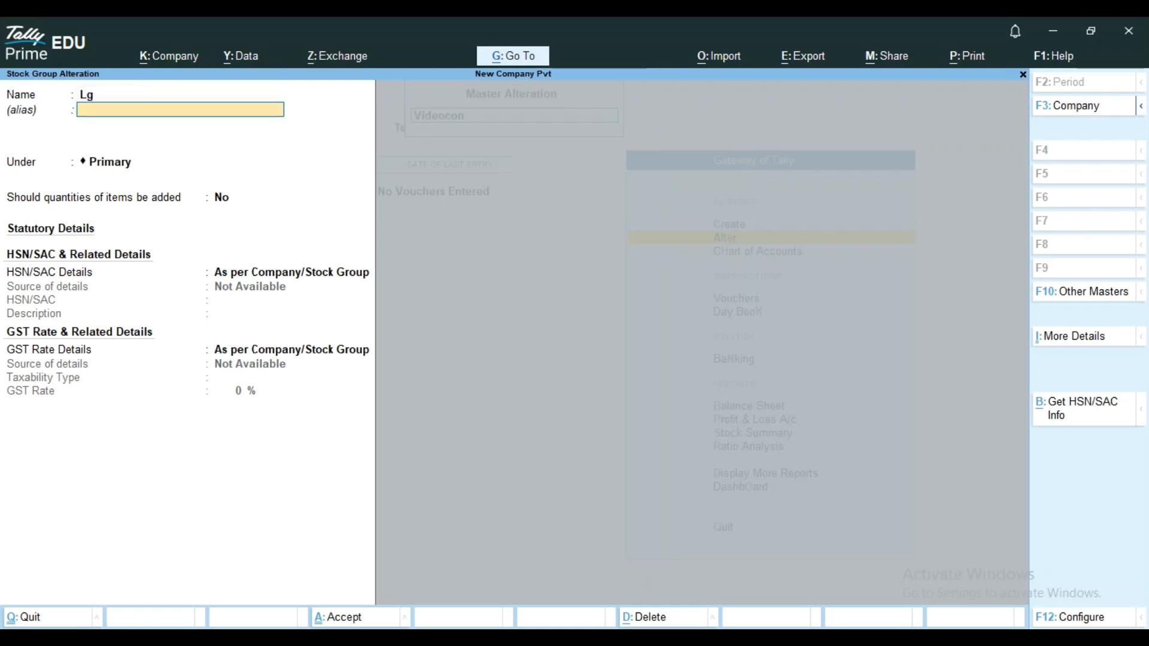
key("Return")
key("Return")
key("Return")
key("Return")
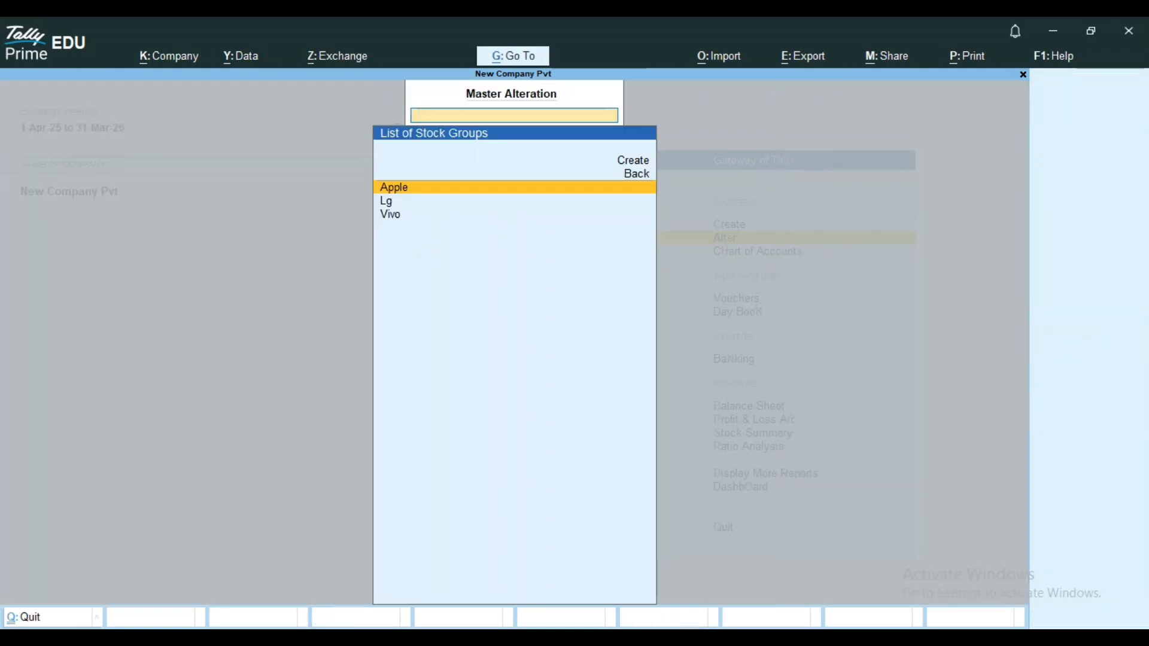
key("Return")
key("Escape")
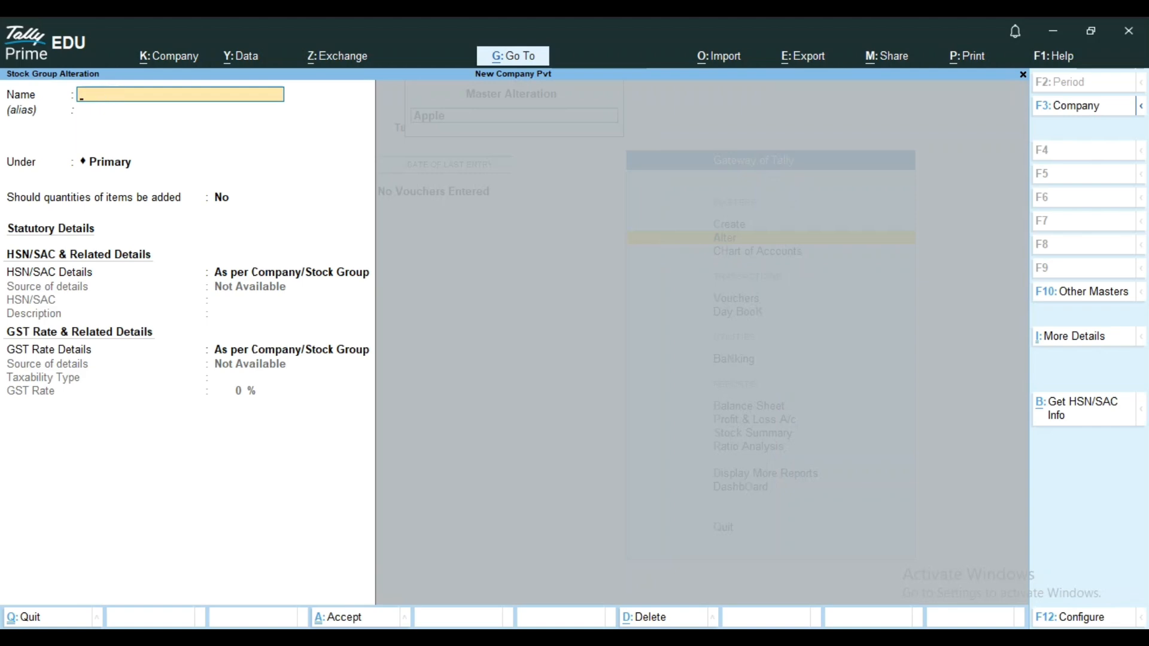
key("Escape")
key("Return")
Create a stock group named Sony under Primary from the stock group alteration list, and return to that list.
key("Up")
key("Up")
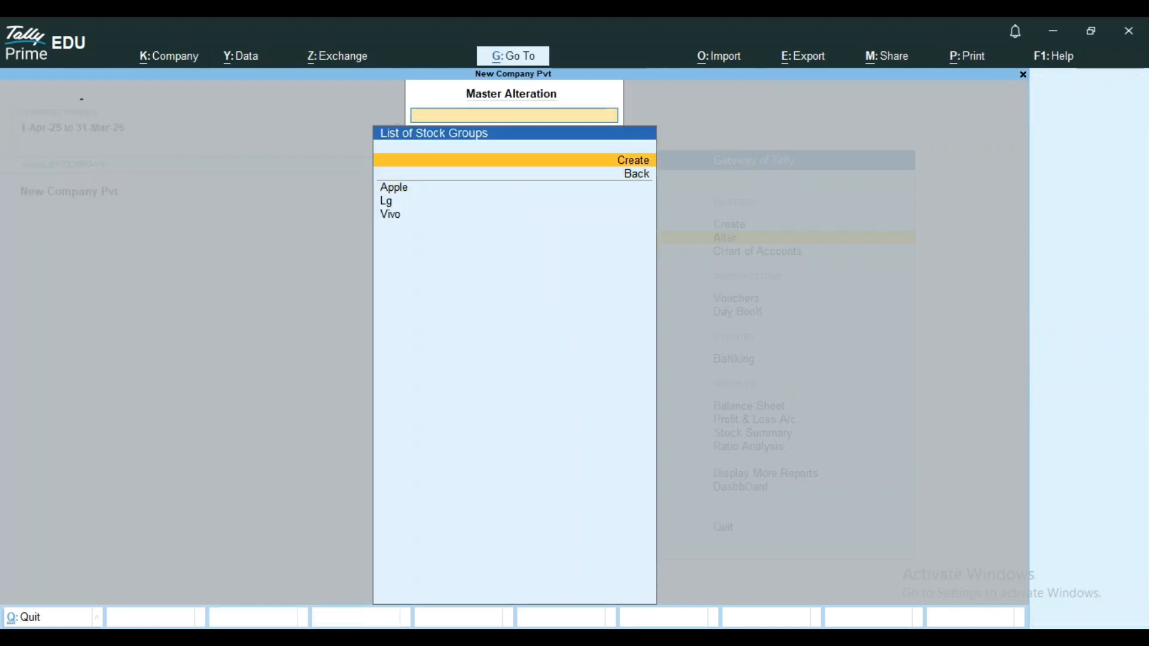
key("Return")
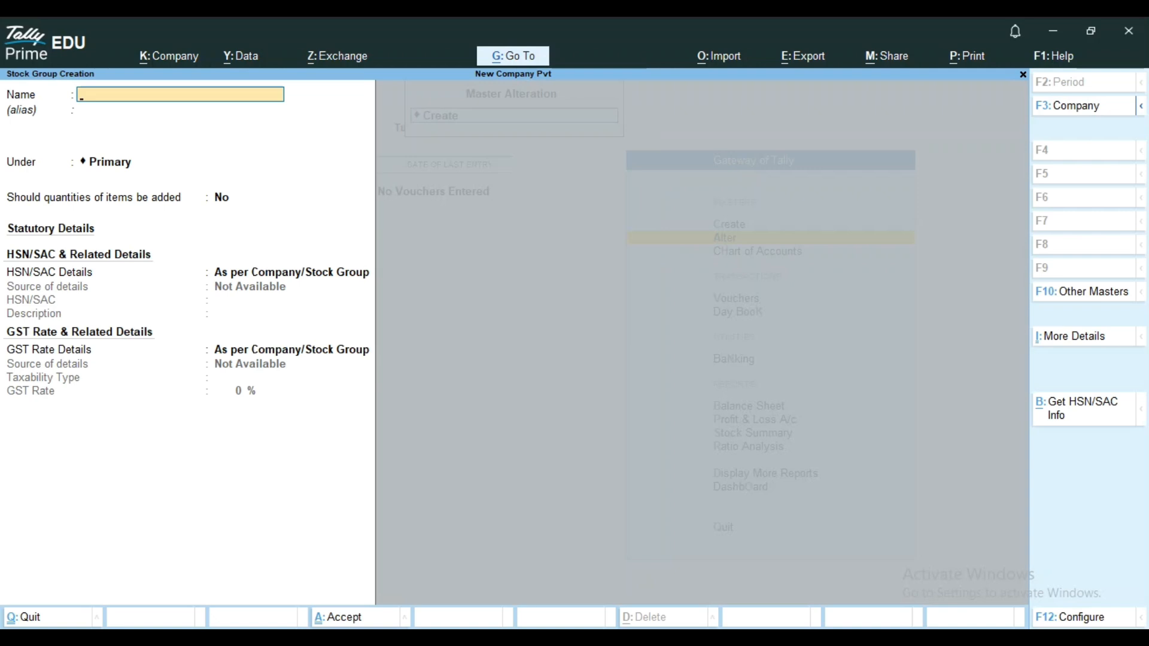
type("Sony")
key("Return")
key("Return")
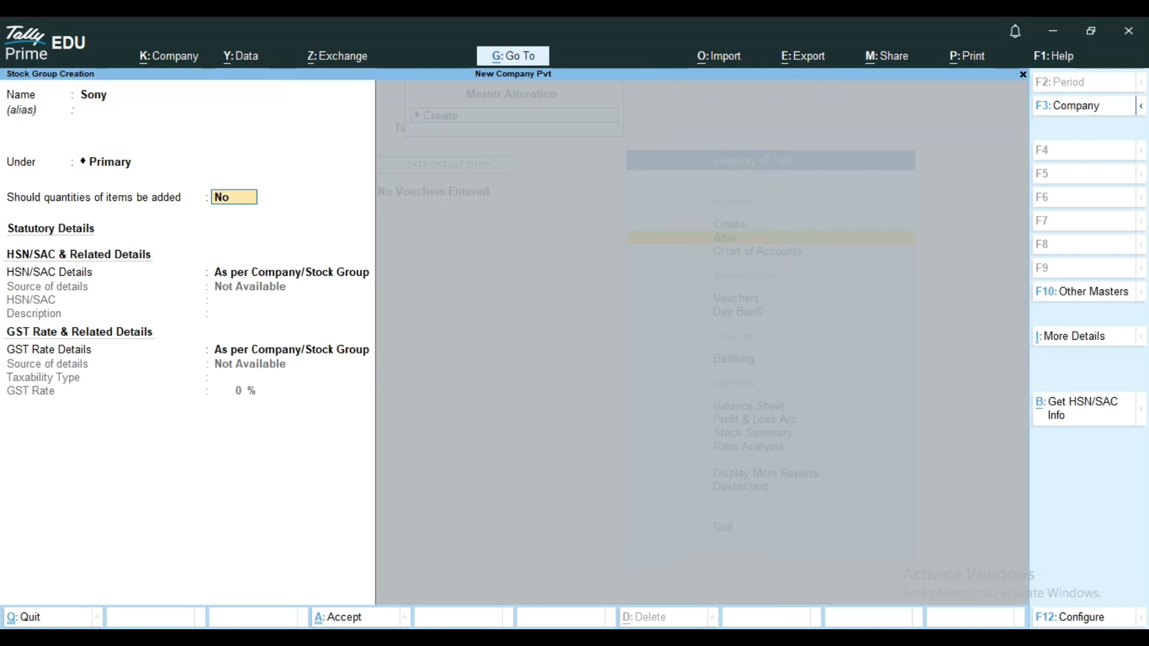
key("ctrl+a")
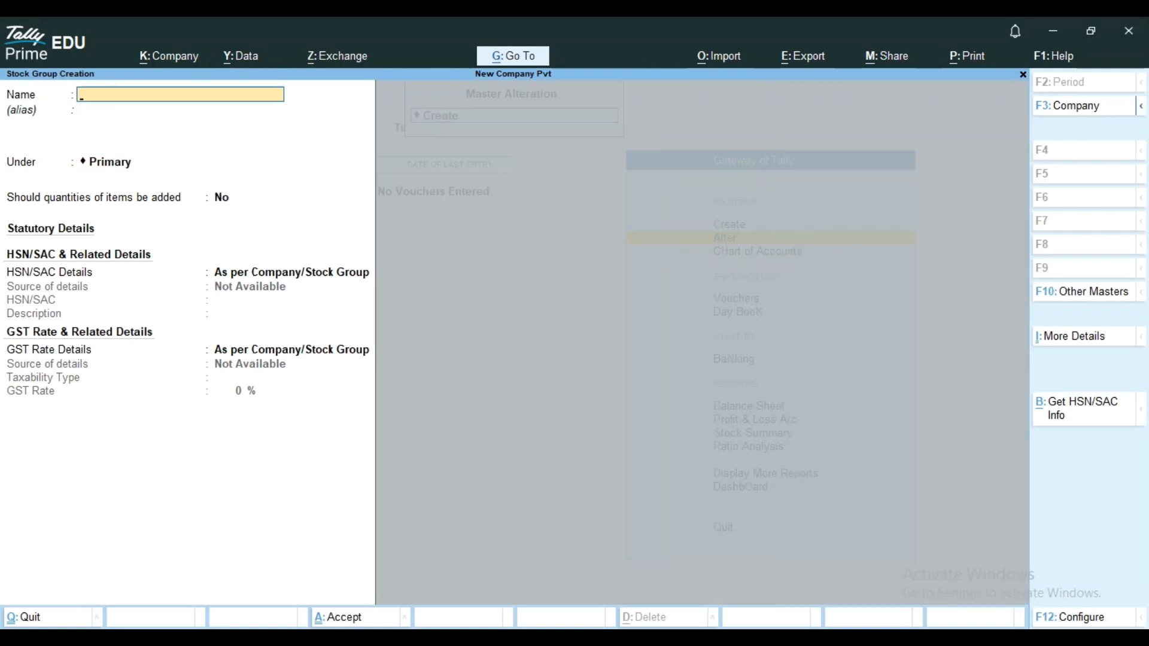
key("Escape")
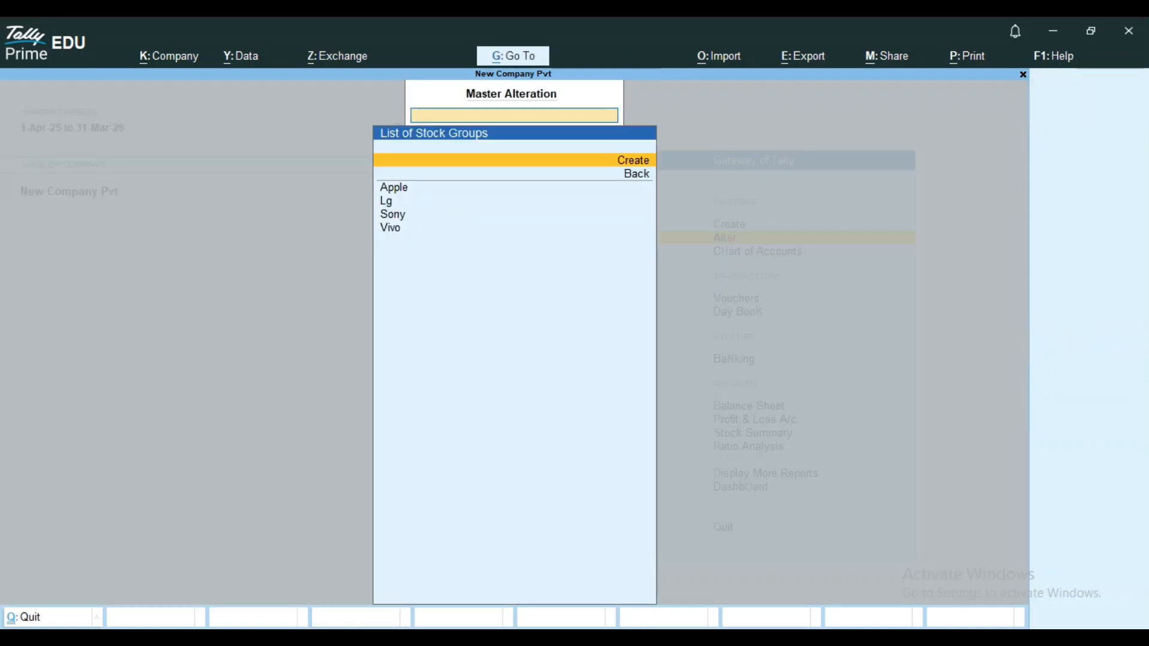
Look through the stock groups available for alteration, then return to the list of masters.
key("Down")
key("Down")
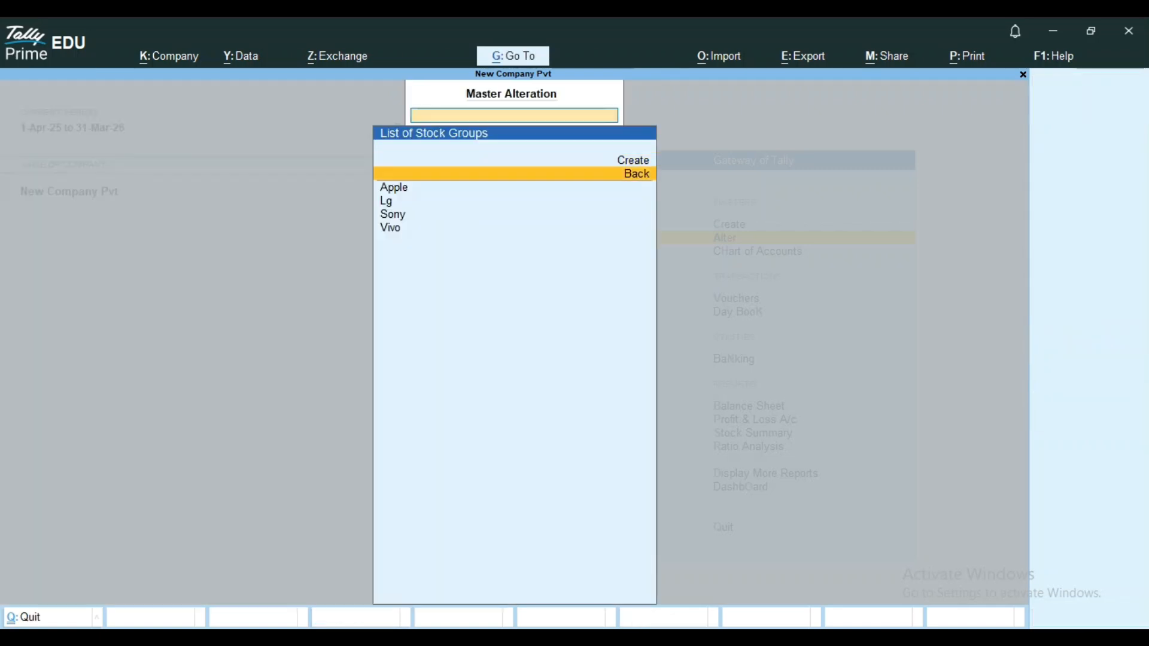
key("Down")
key("Down")
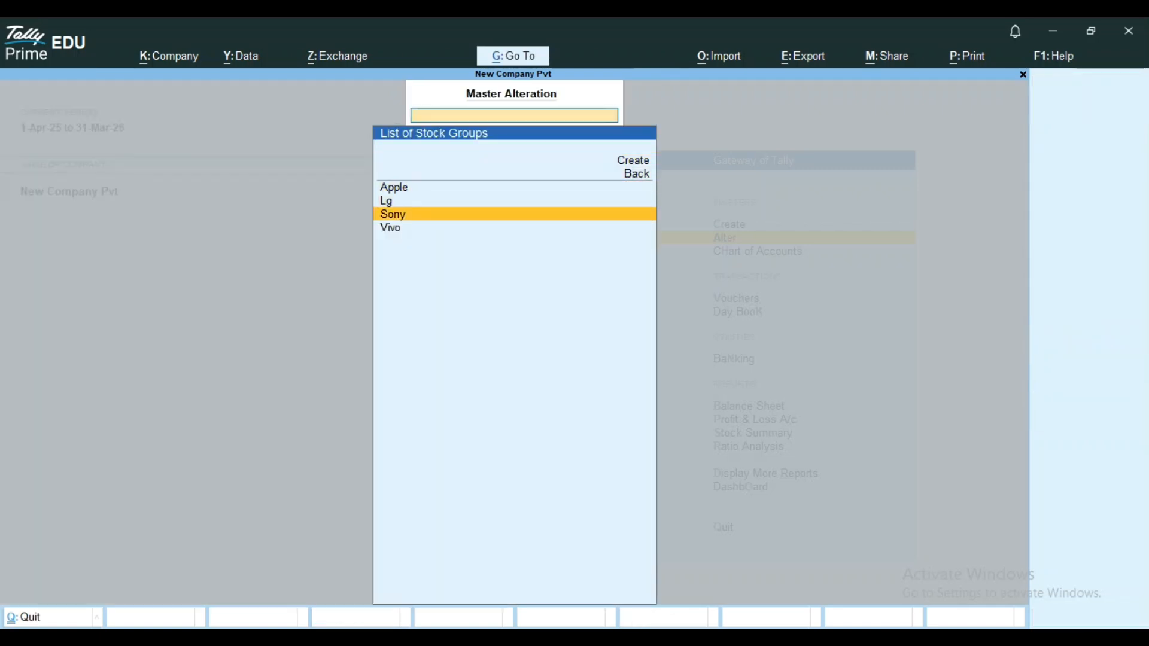
key("Down")
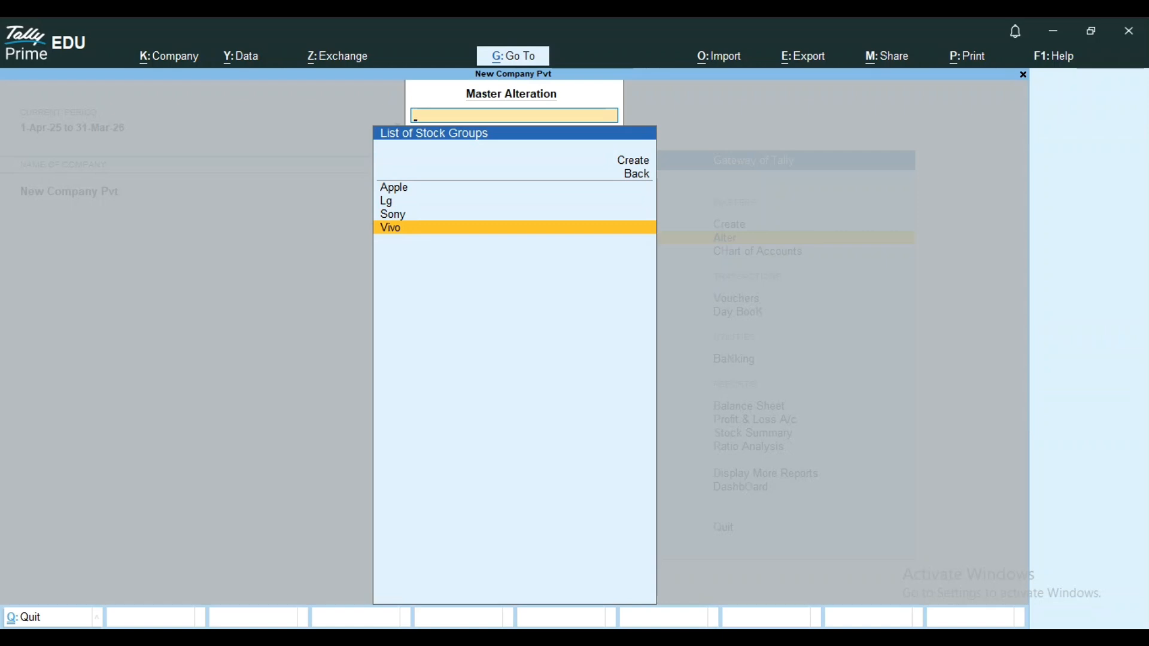
key("Escape")
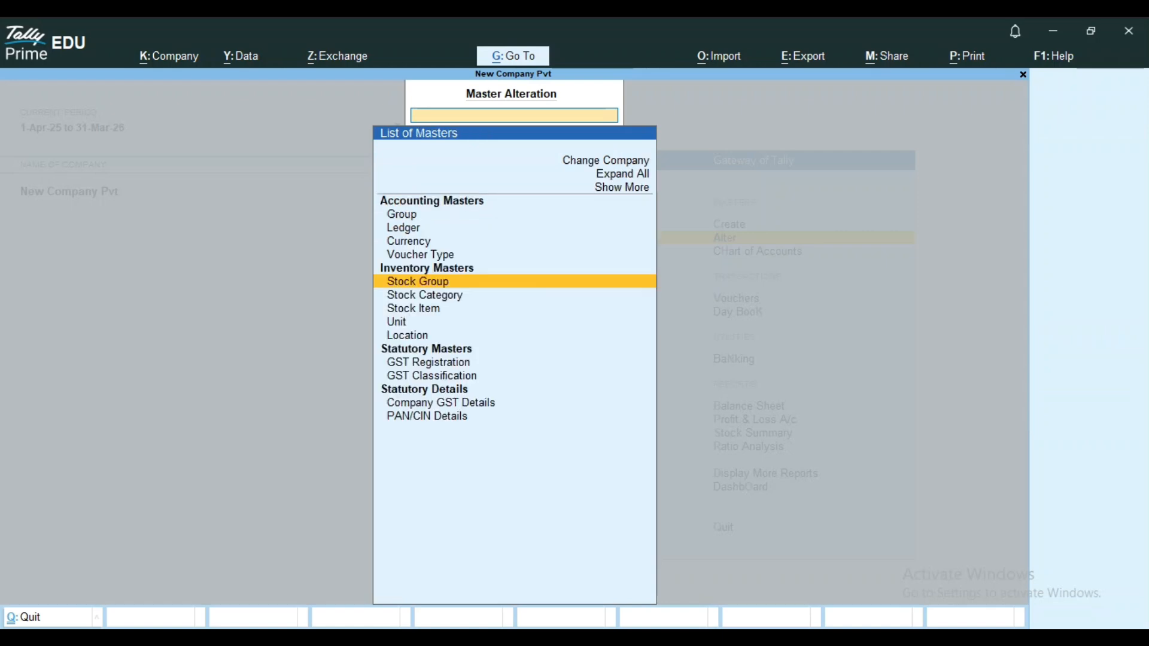
View the alteration details of the Sony stock group and return to the list of masters without changing anything.
key("Return")
key("Down")
key("Down")
key("Return")
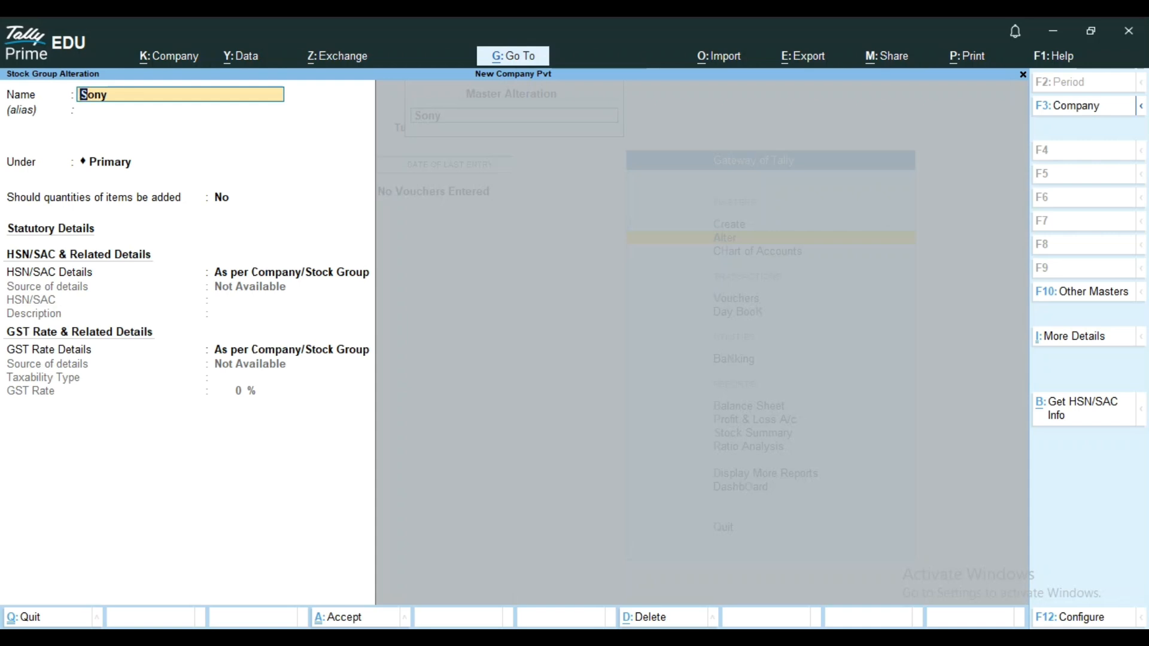
key("Escape")
key("Escape")
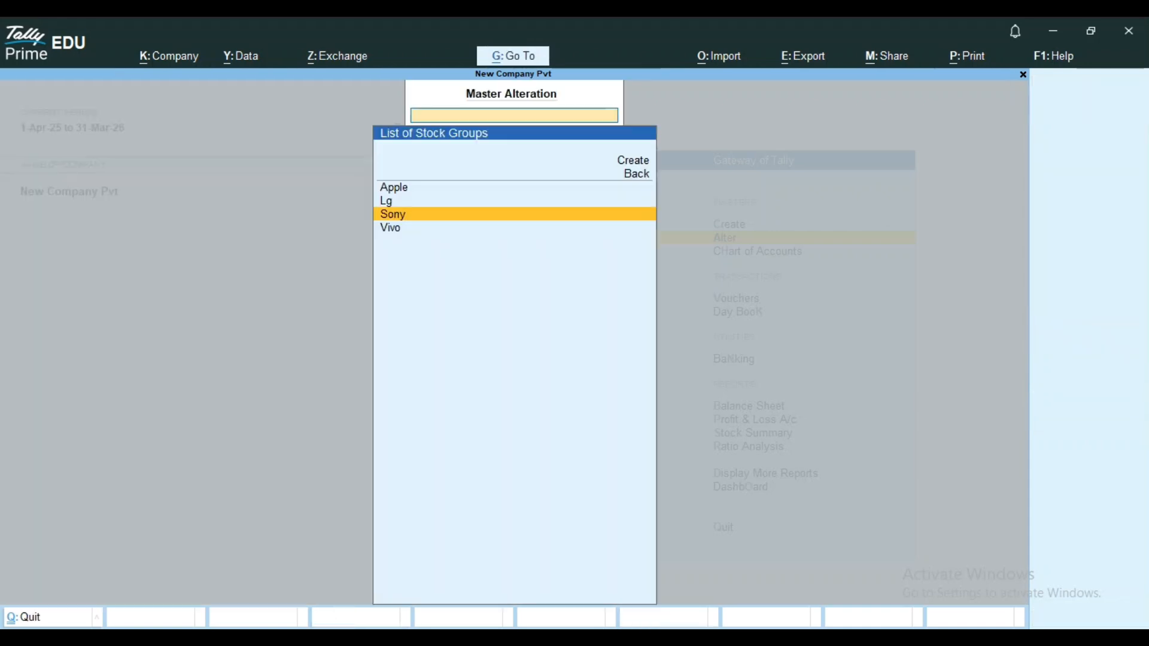
key("Escape")
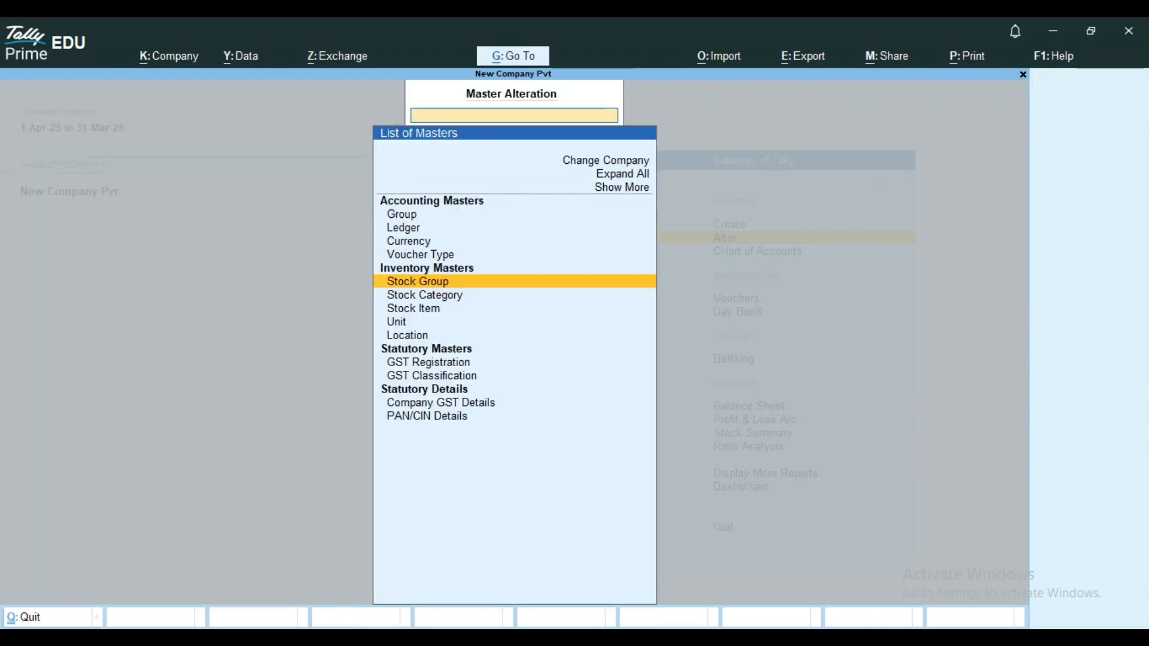
key("Down")
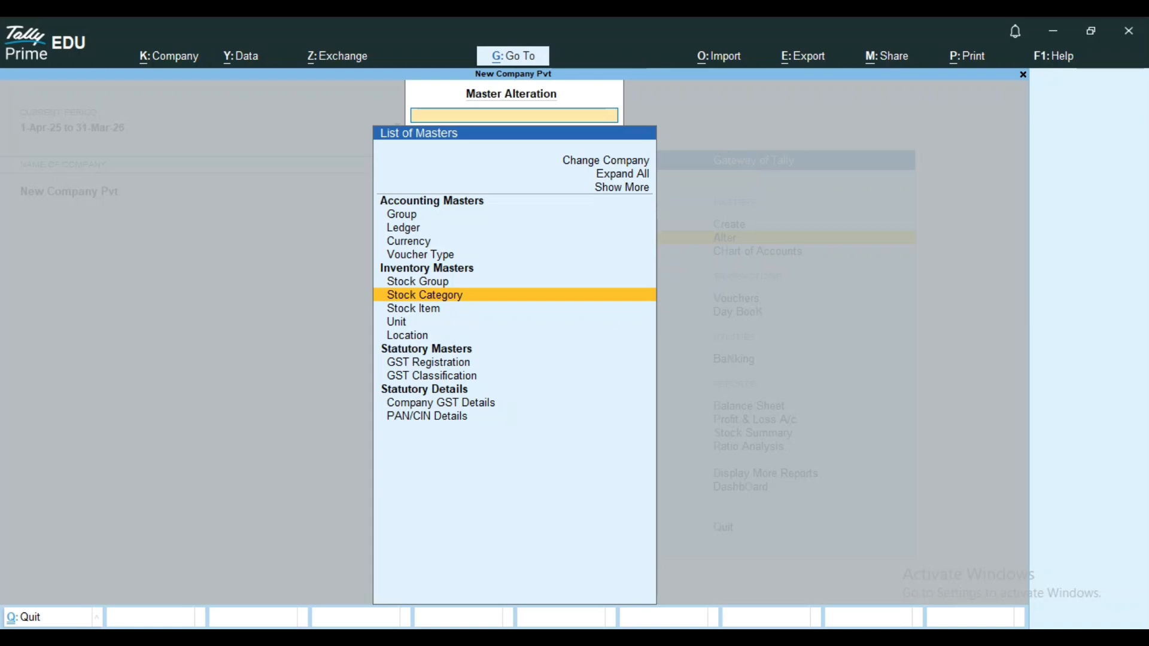
key("Return")
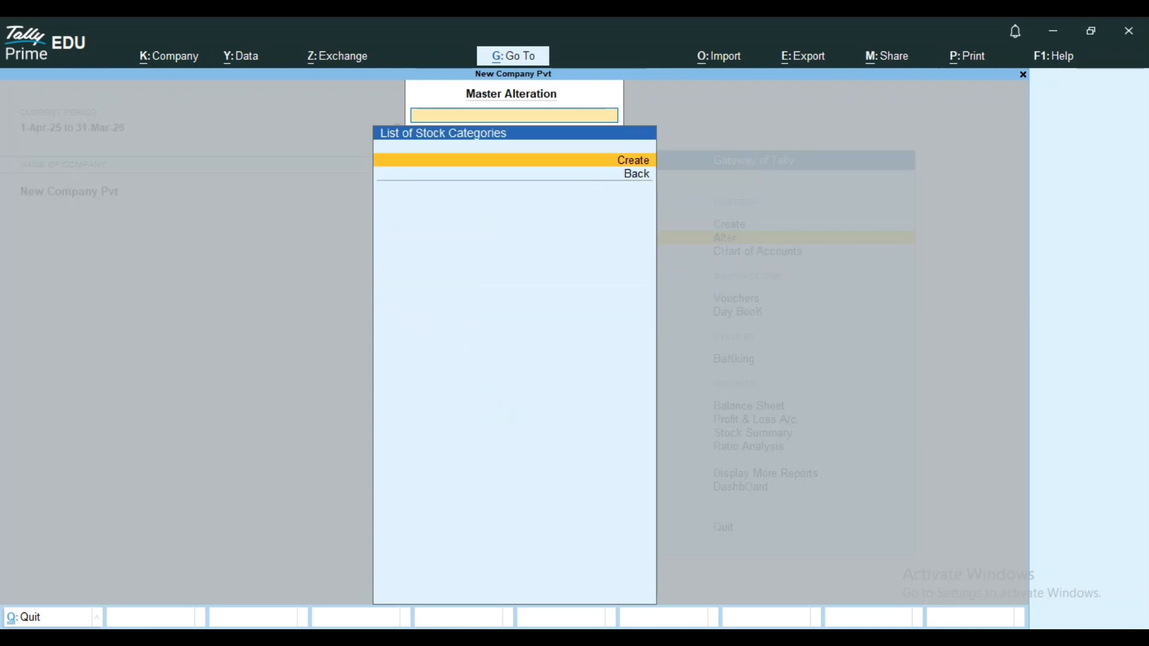
key("Return")
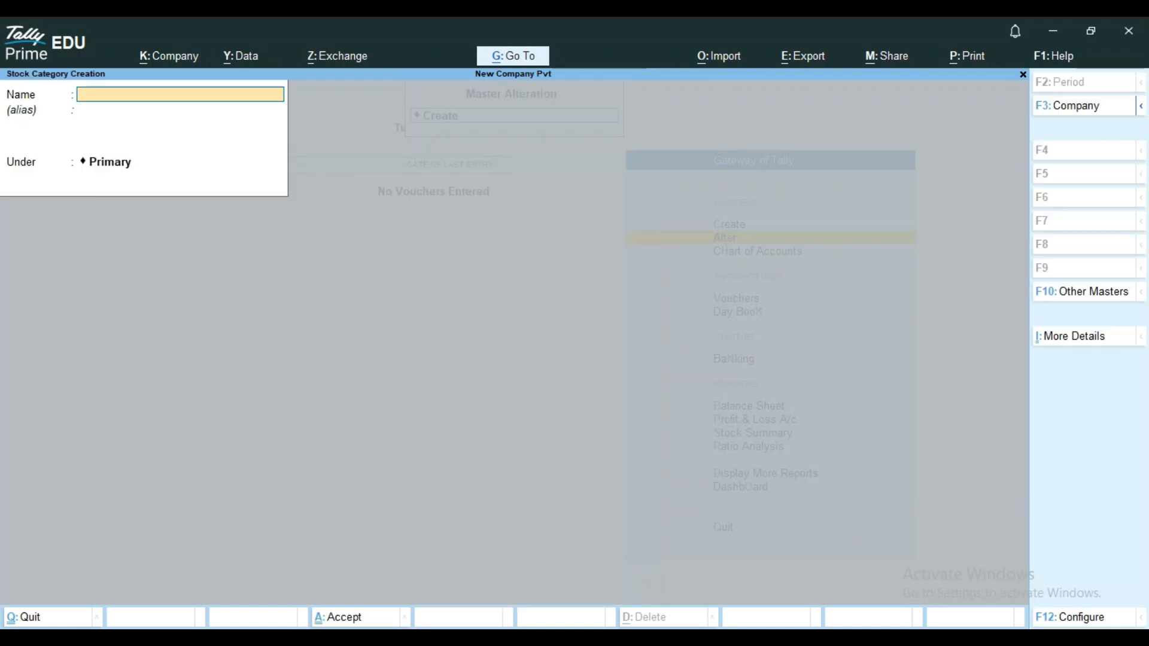
key("Escape")
key("y")
key("Escape")
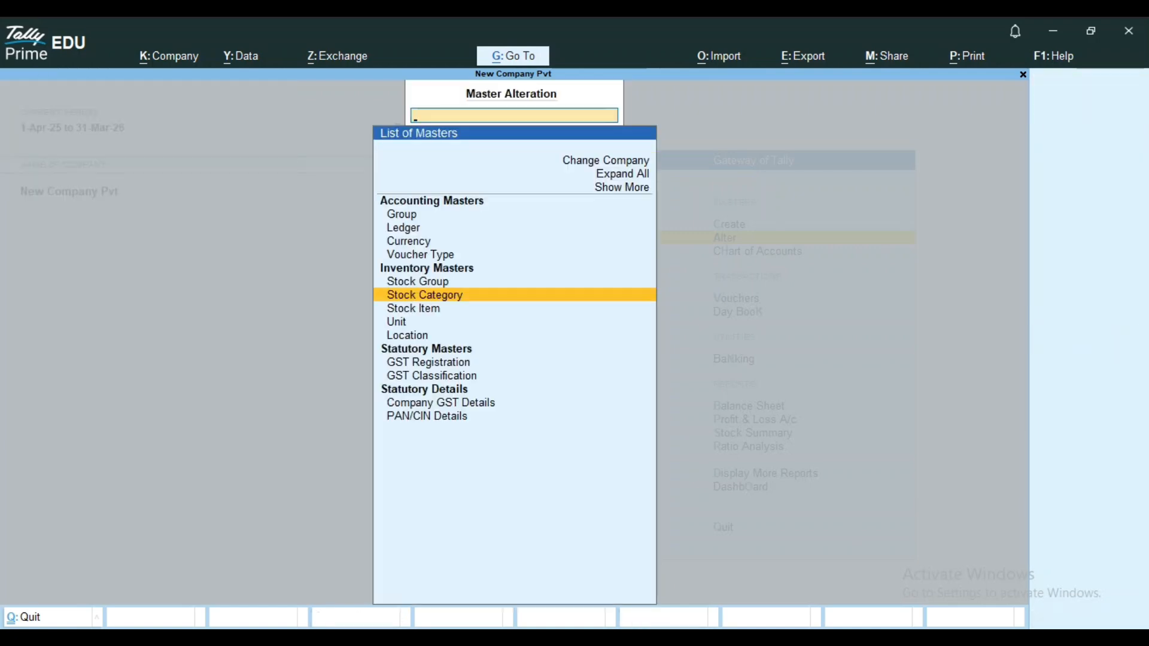
Leave master alteration and open a blank stock category form through master creation.
key("Escape")
key("Up")
key("Return")
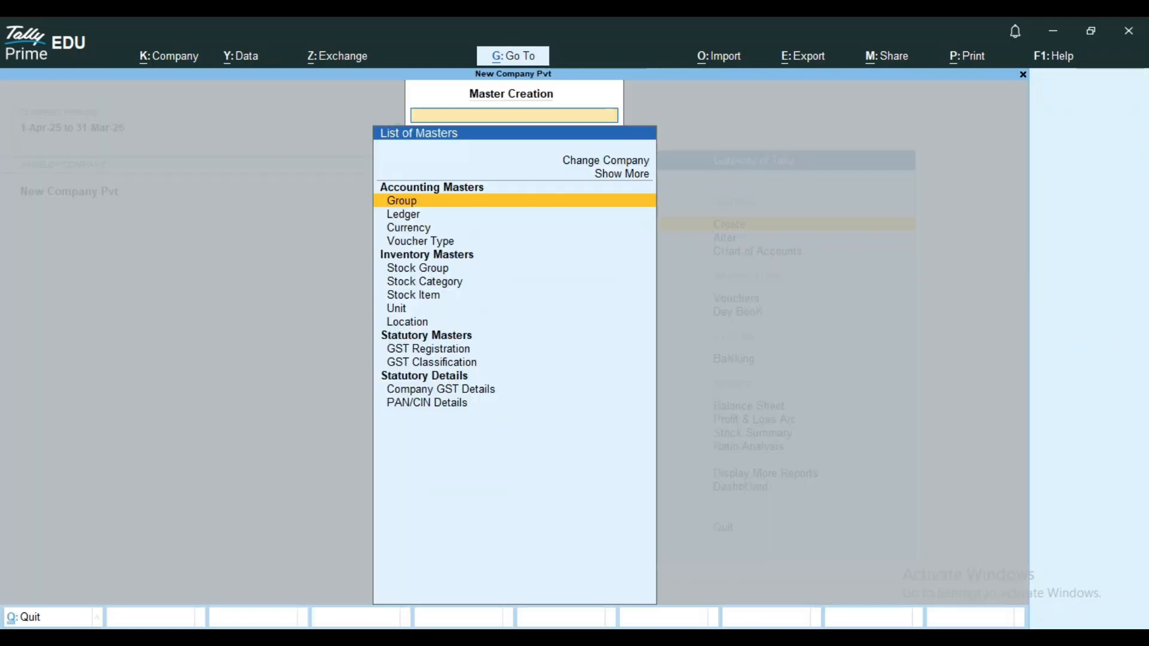
key("Down")
key("Down")
key("Down")
key("Down")
key("Down")
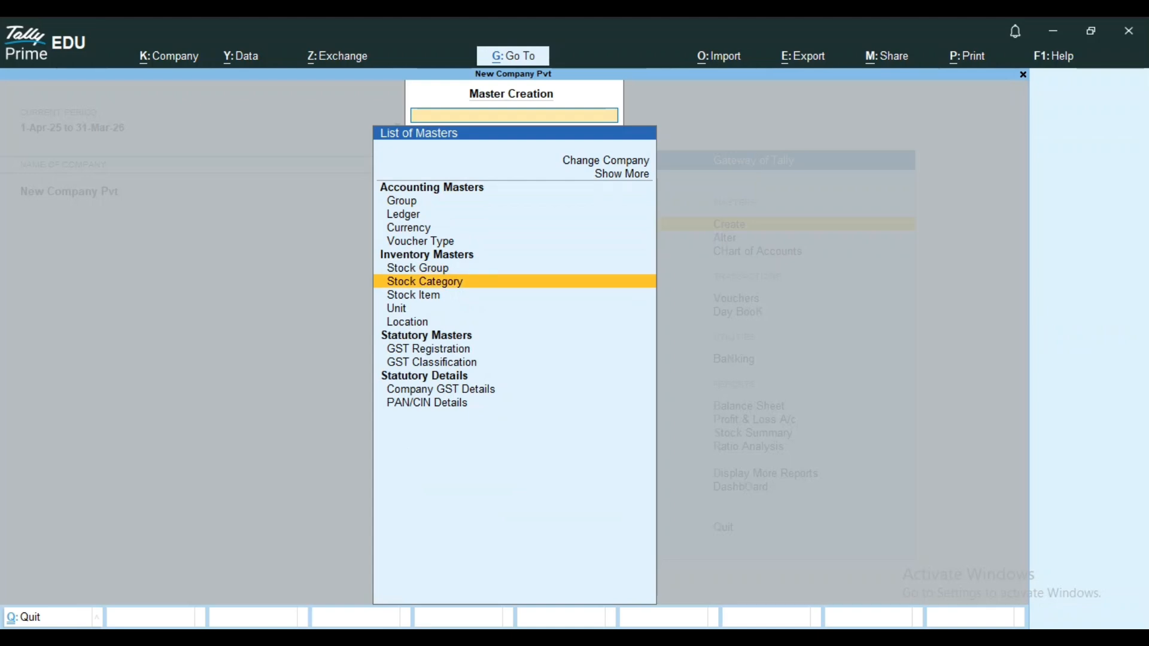
key("Return")
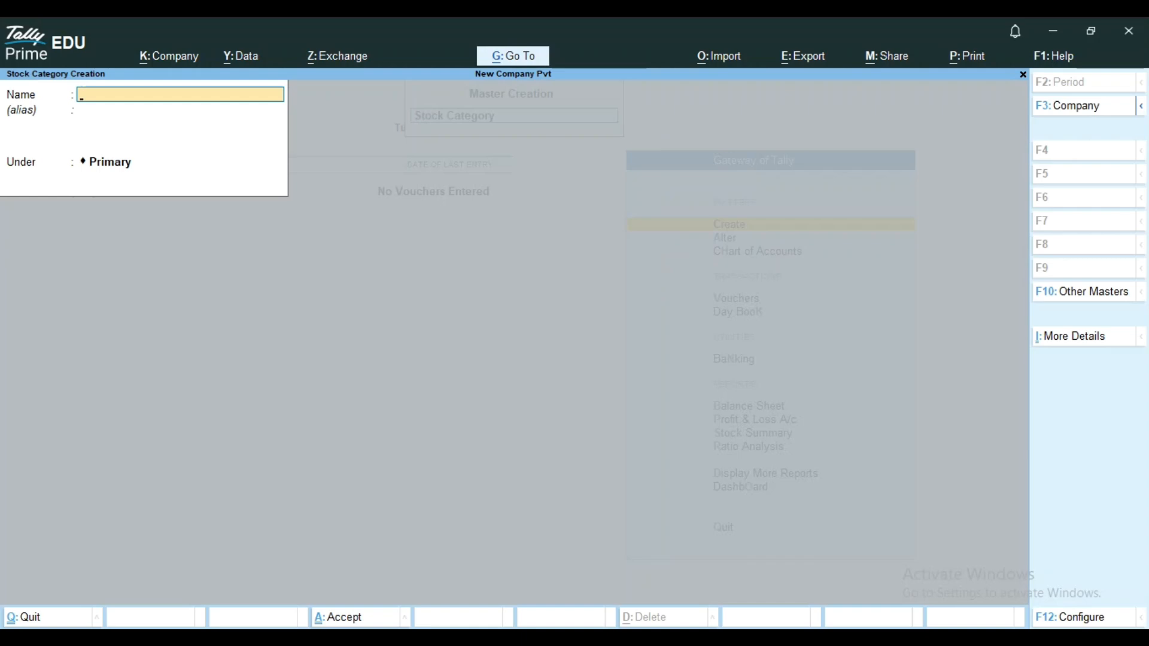
Create a stock category named Electronic Products under Primary, without an alias.
type("Electronic Product")
key("Return")
key("Return")
key("Return")
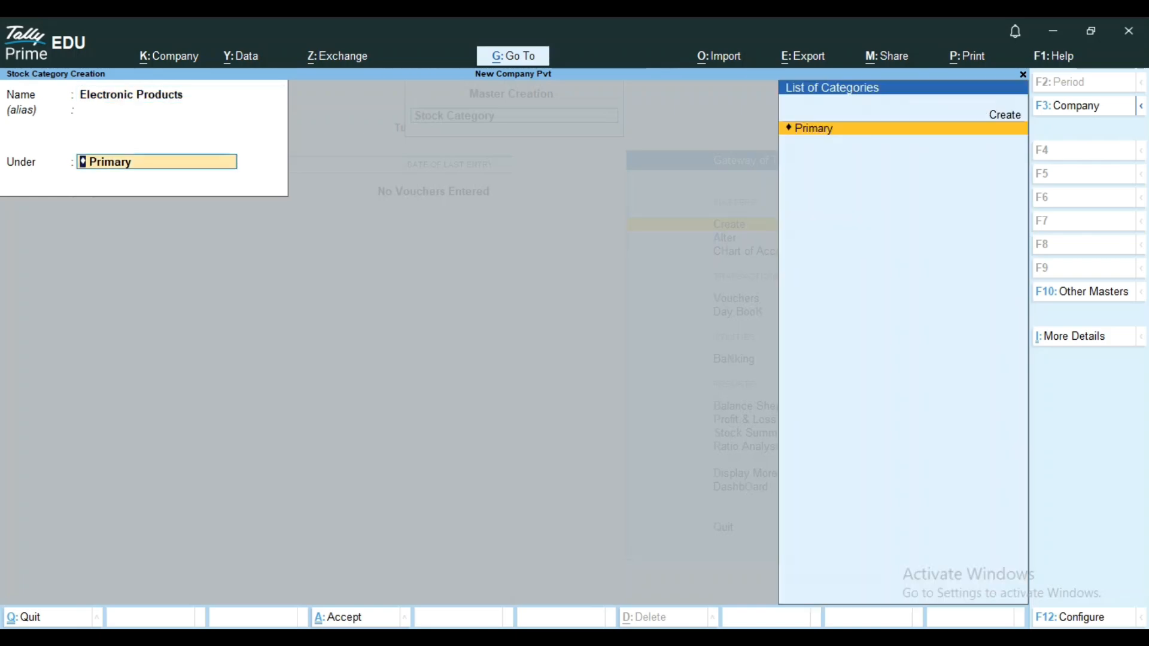
key("Return")
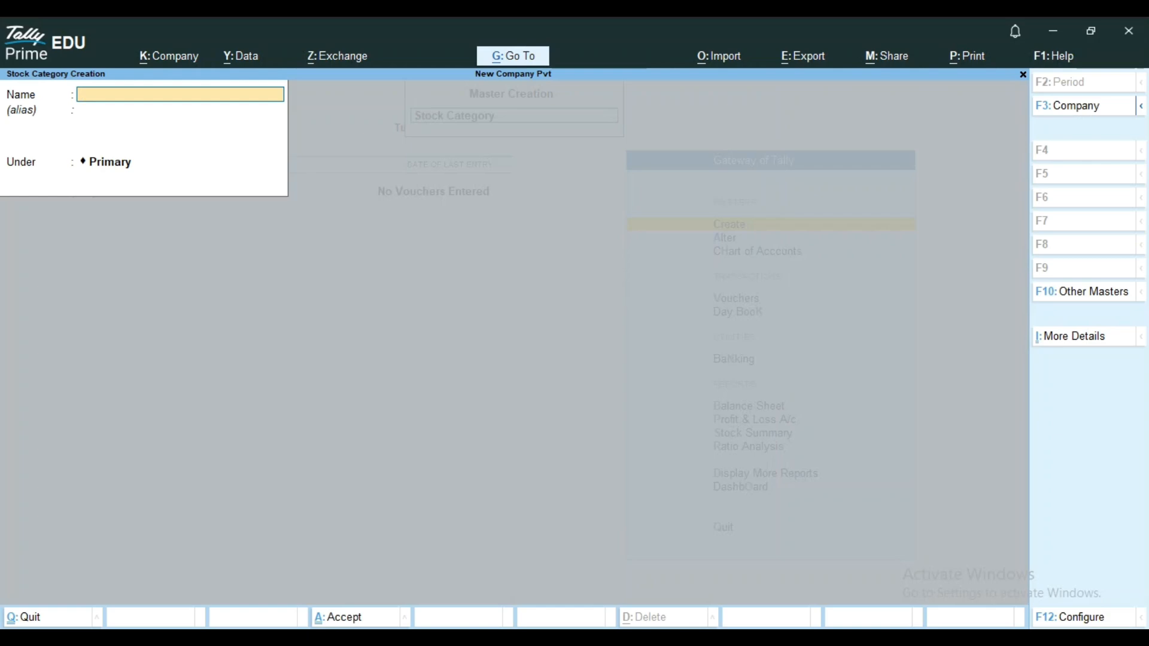
Create a stock category named Mobile under Primary, without an alias.
type("Mobile")
key("Return")
key("Return")
key("Return")
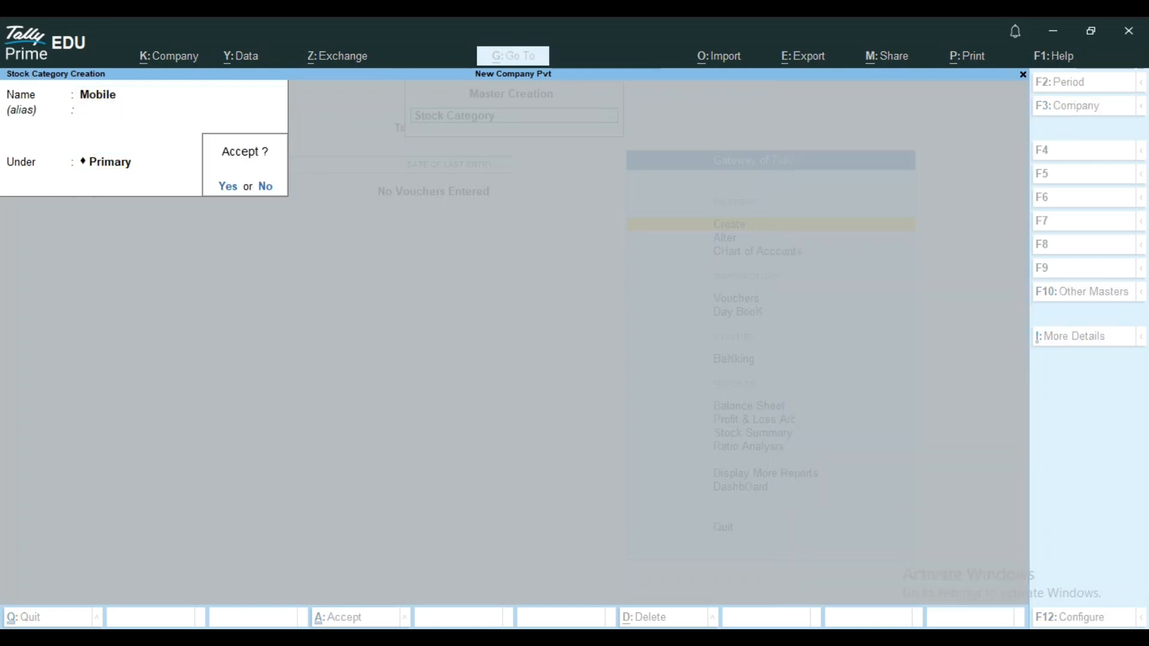
key("Return")
Create a stock category named Television under the Electronic Products category.
type("Television")
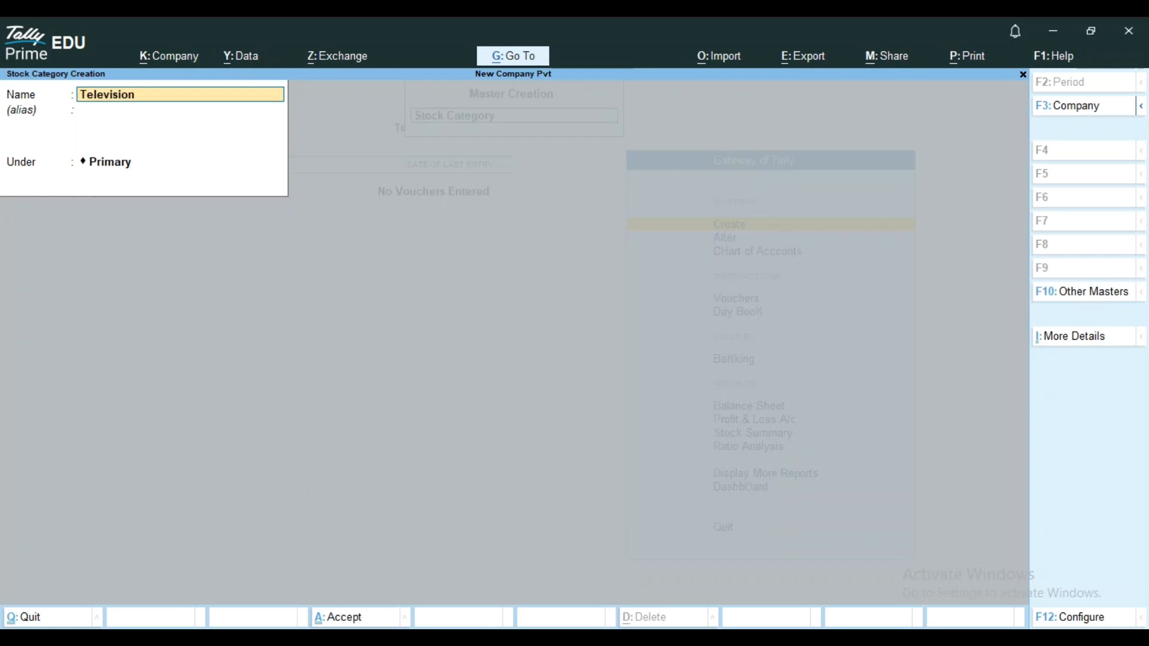
key("Return")
key("Return")
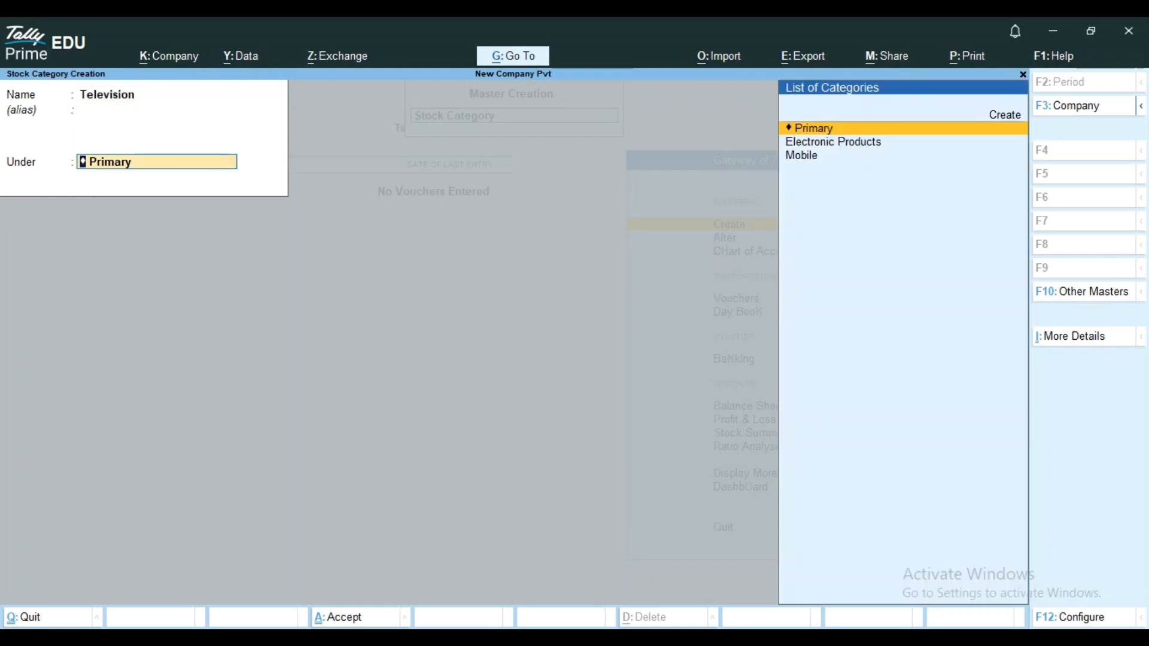
key("Down")
Create a stock category named Music System under the Electronic Products category.
key("Return")
key("Return")
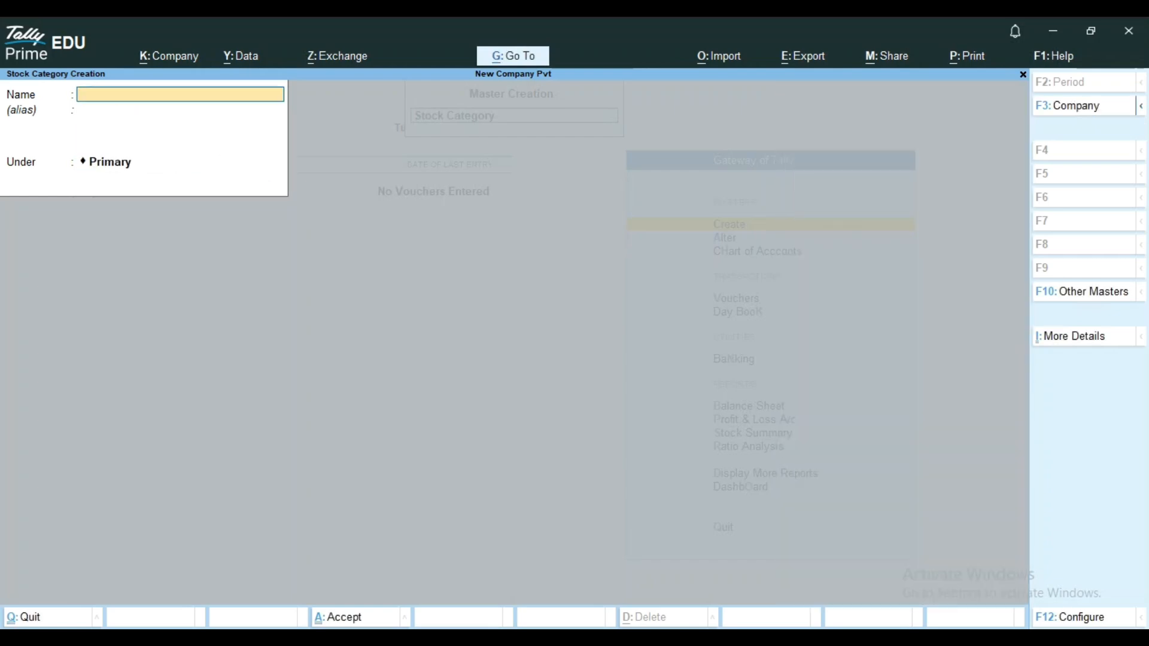
type("Music System")
key("Return")
key("Return")
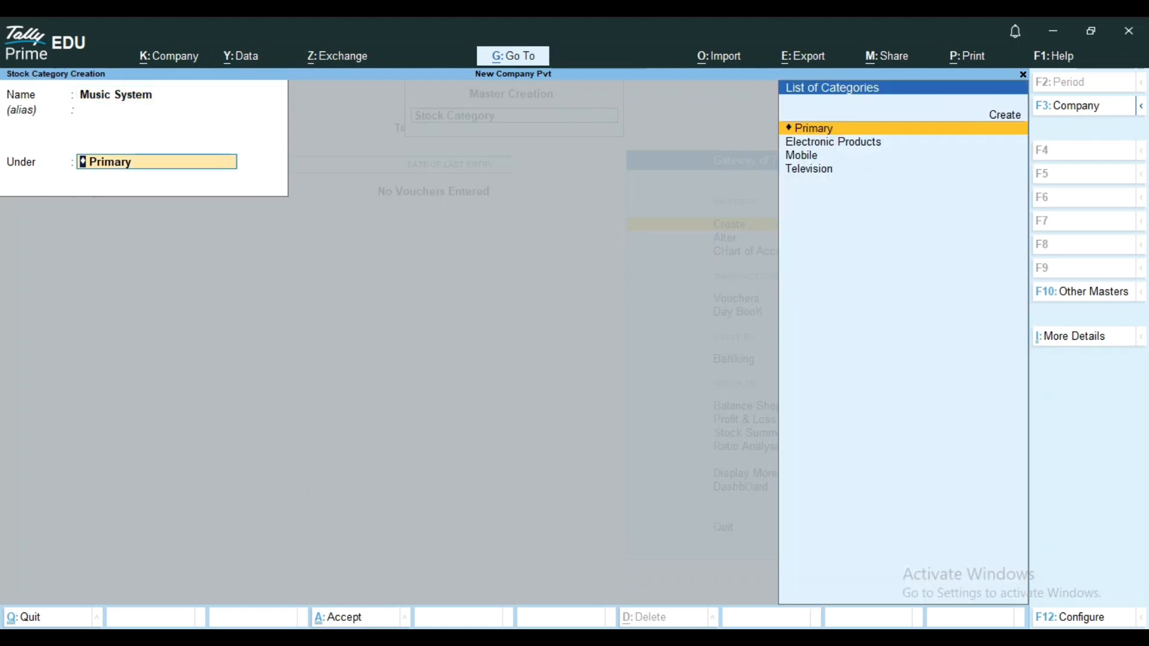
key("Down")
key("Return")
key("Return")
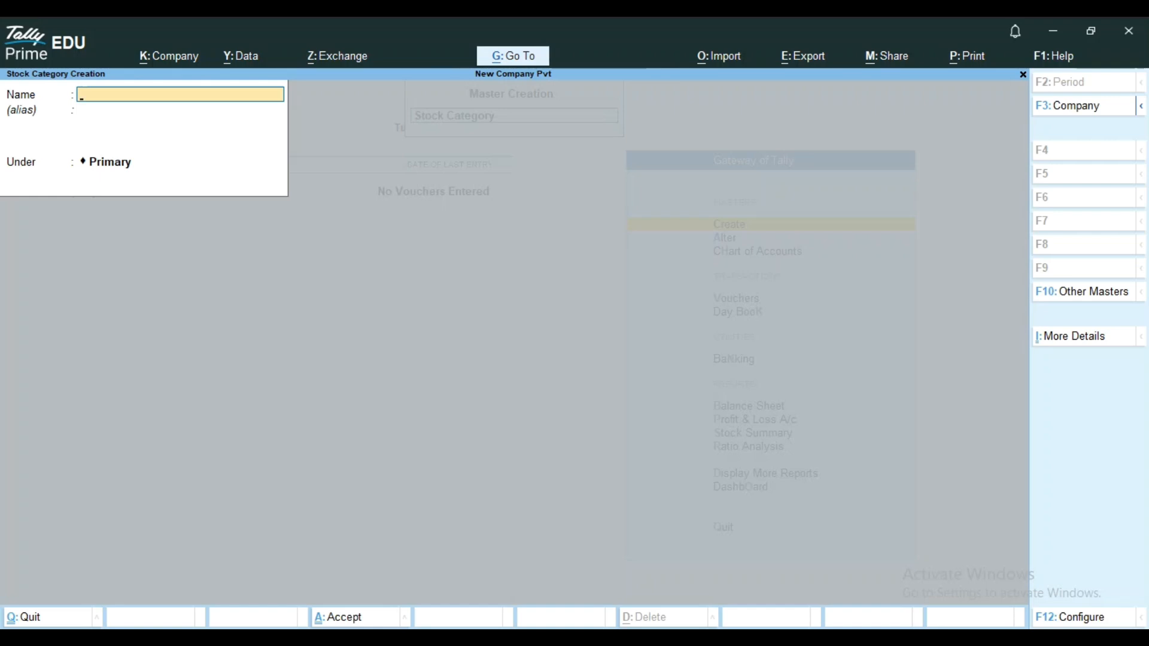
Create a stock category named Grocery under Primary, without an alias.
type("Grocery")
key("Return")
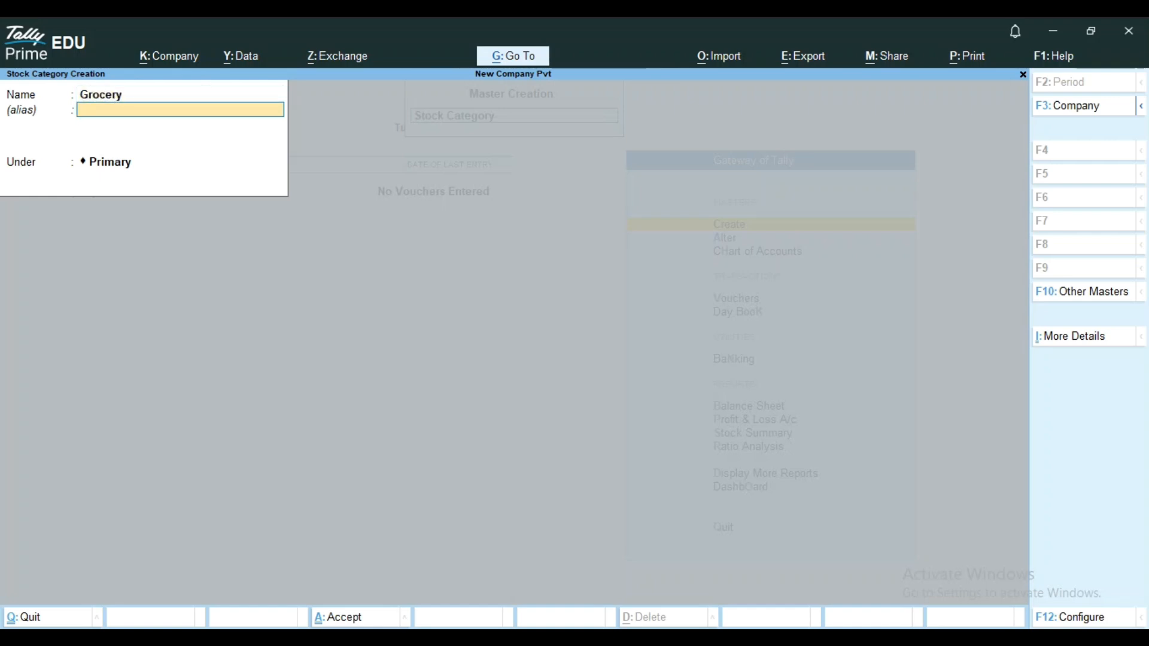
key("Return")
Create a stock category named Medicine under Primary, then close the stock category creation form.
key("Return")
key("Return")
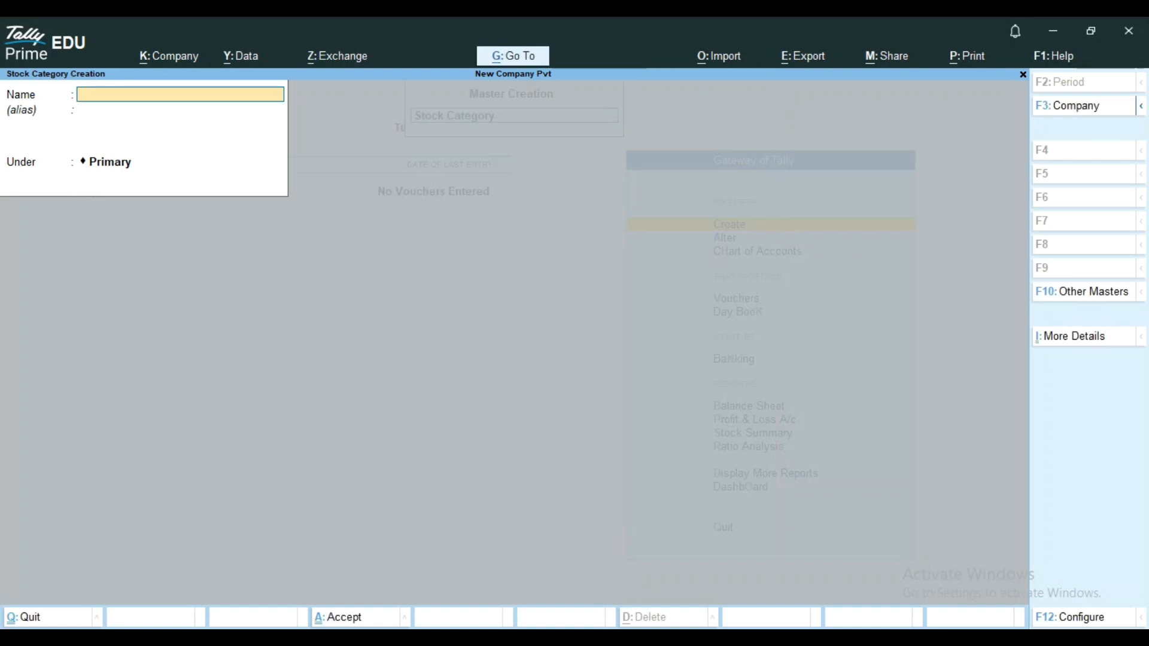
type("Medicine")
key("Return")
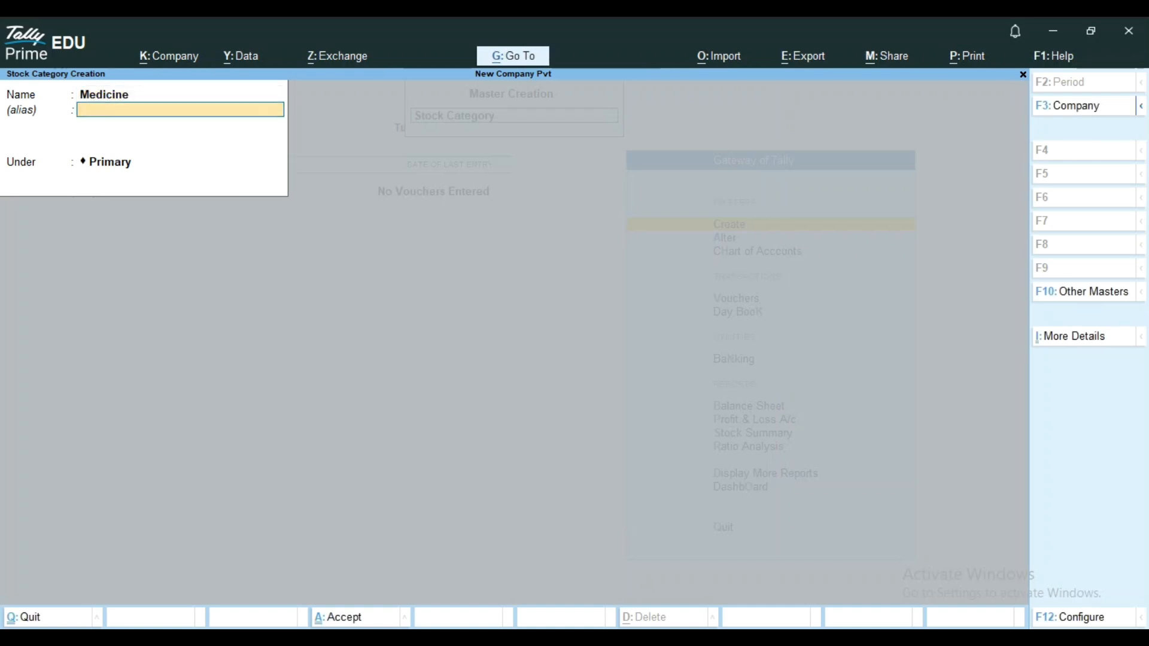
key("Return")
key("Return")
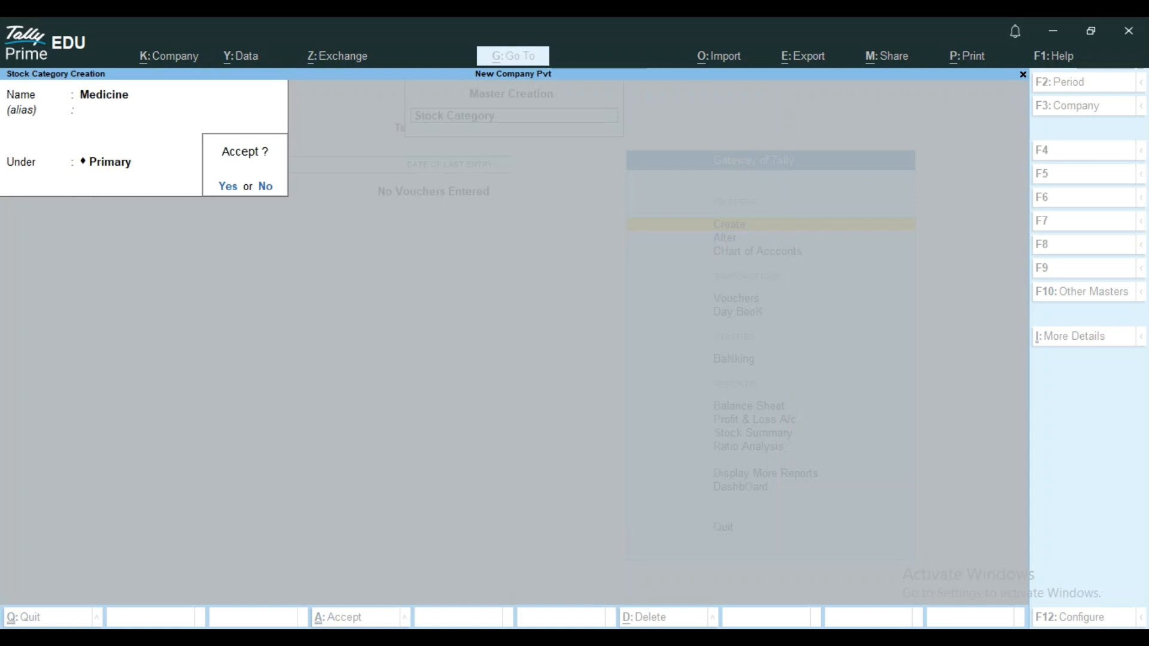
key("y")
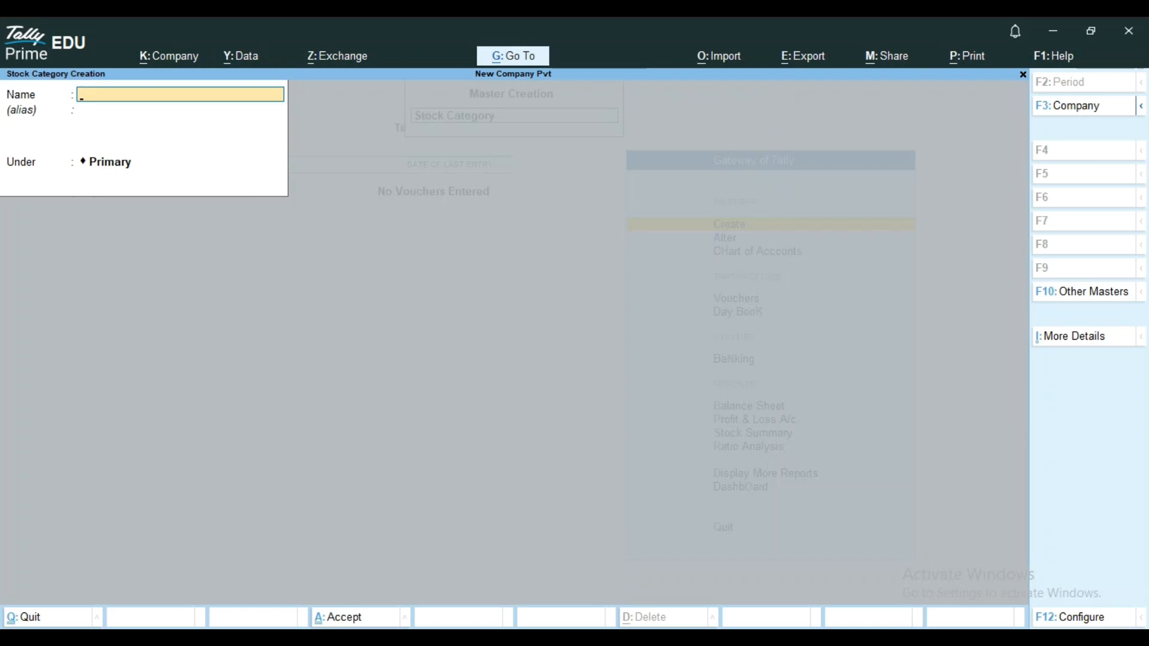
key("Escape")
key("y")
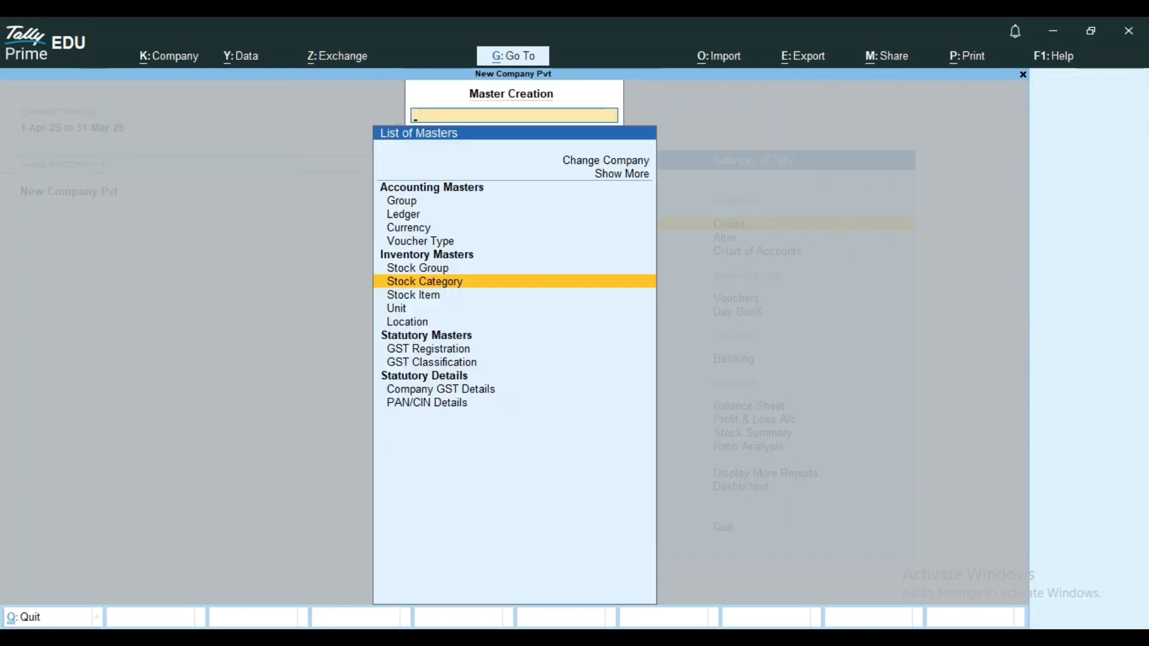
Bring up the list of existing stock categories for alteration.
key("Escape")
key("Down")
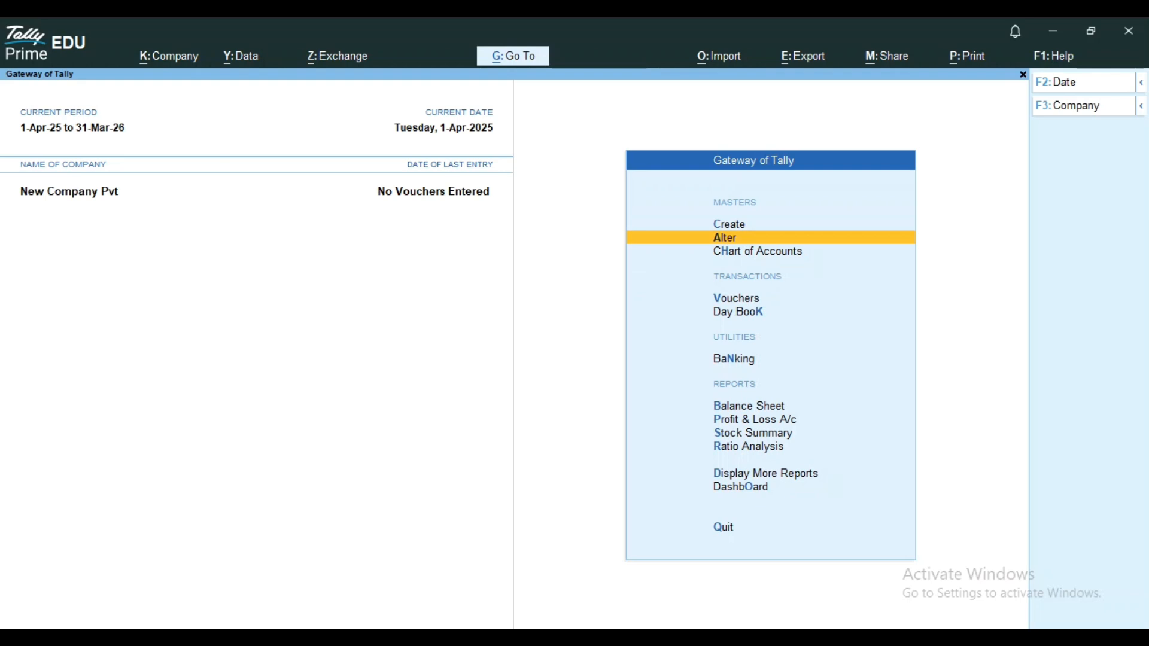
key("Return")
key("Down")
key("Down")
key("Down")
key("Down")
key("Down")
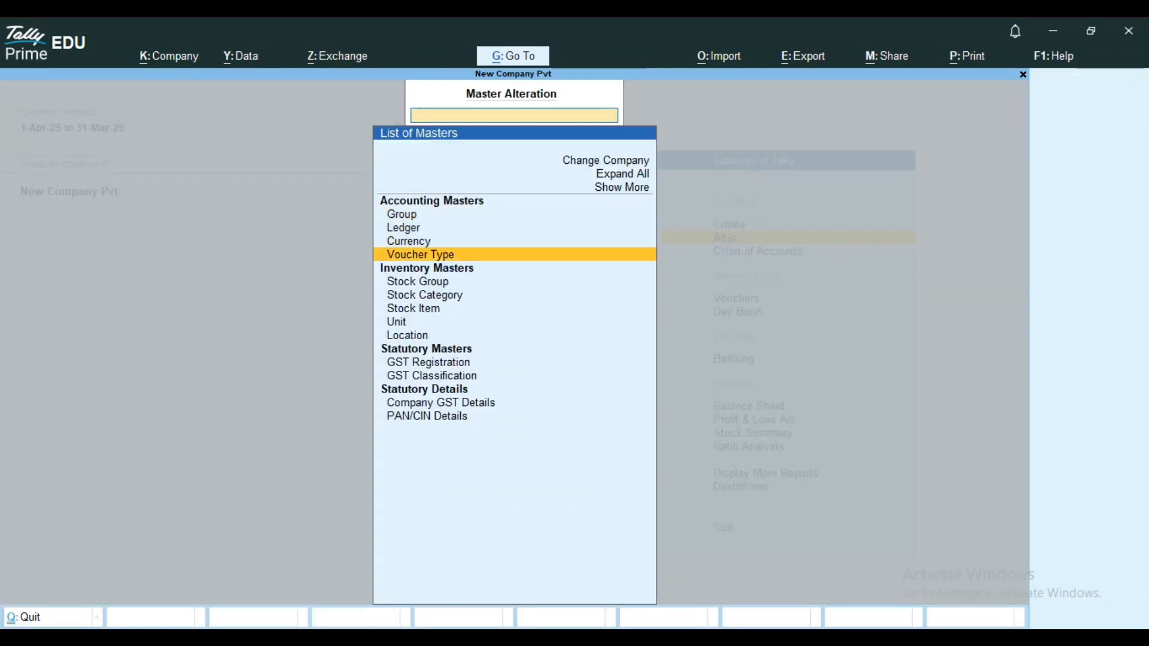
key("Return")
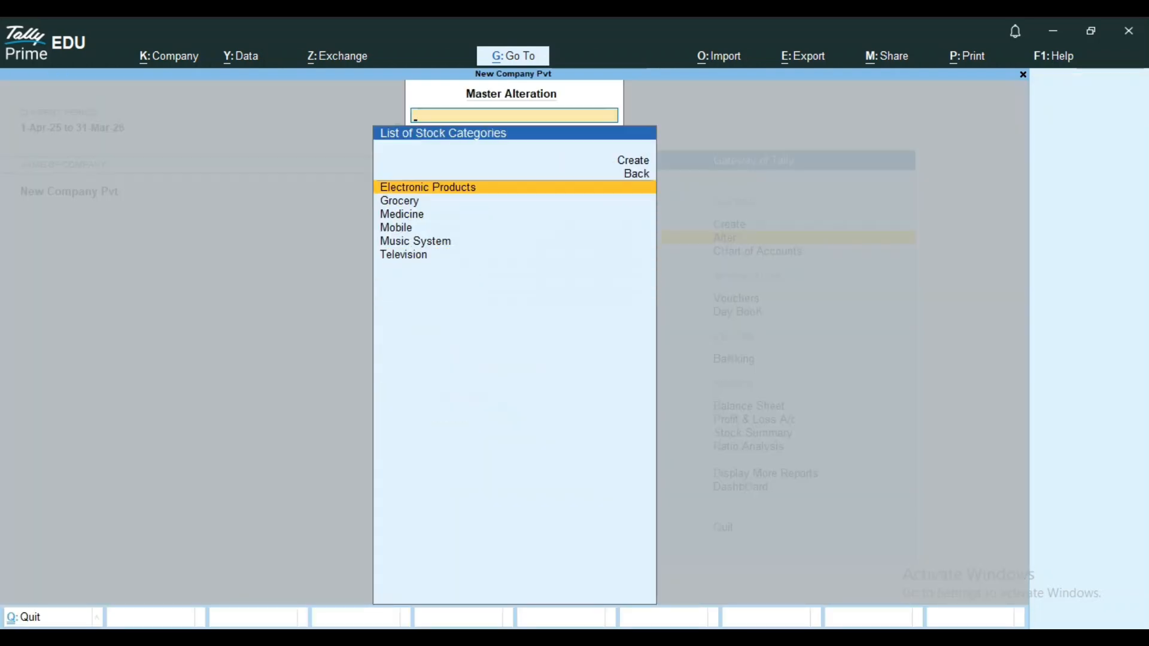
View the alteration details of the Grocery stock category and return to the Gateway of Tally without changes.
key("Down")
key("Return")
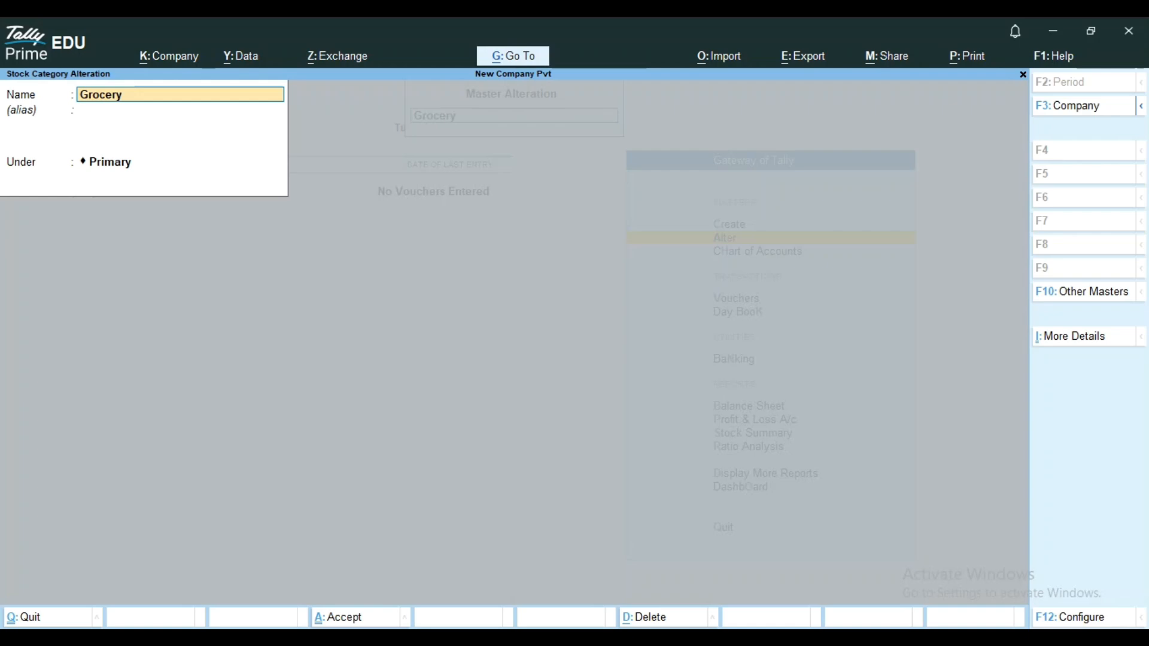
key("Escape")
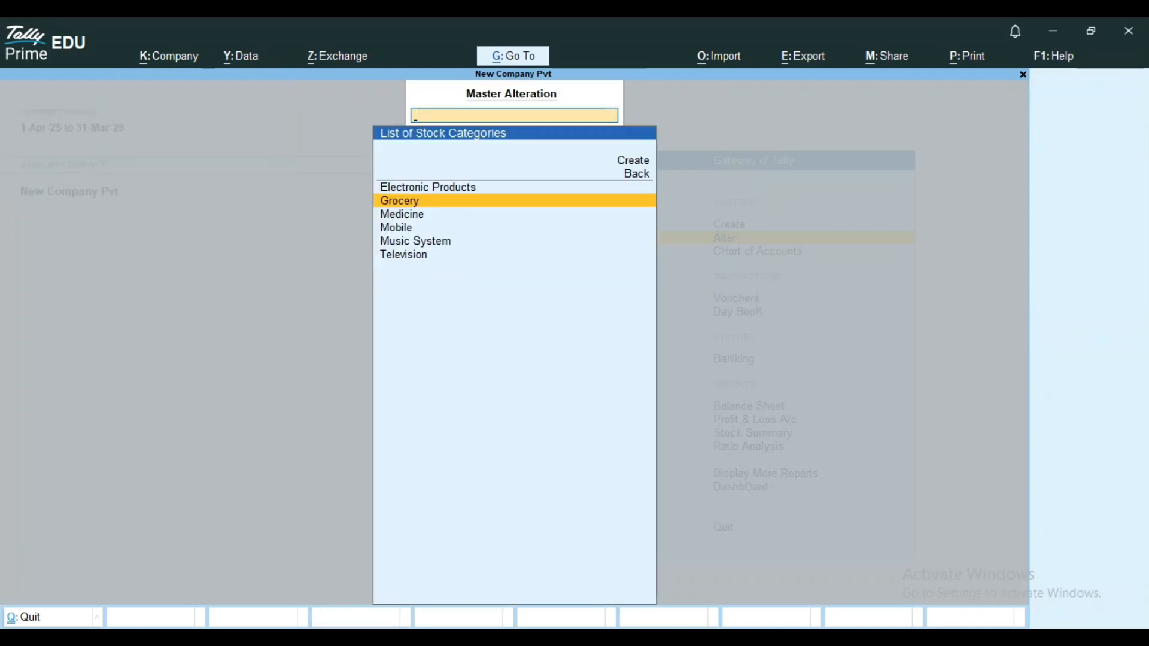
key("Escape")
key("Escape")
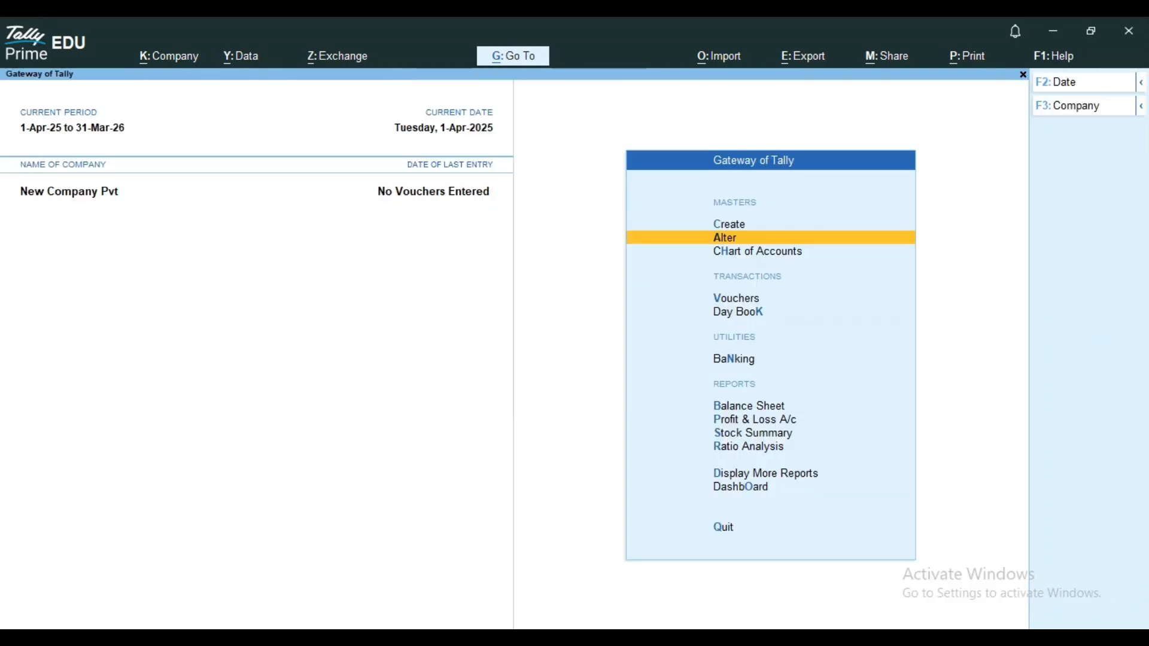
key("Up")
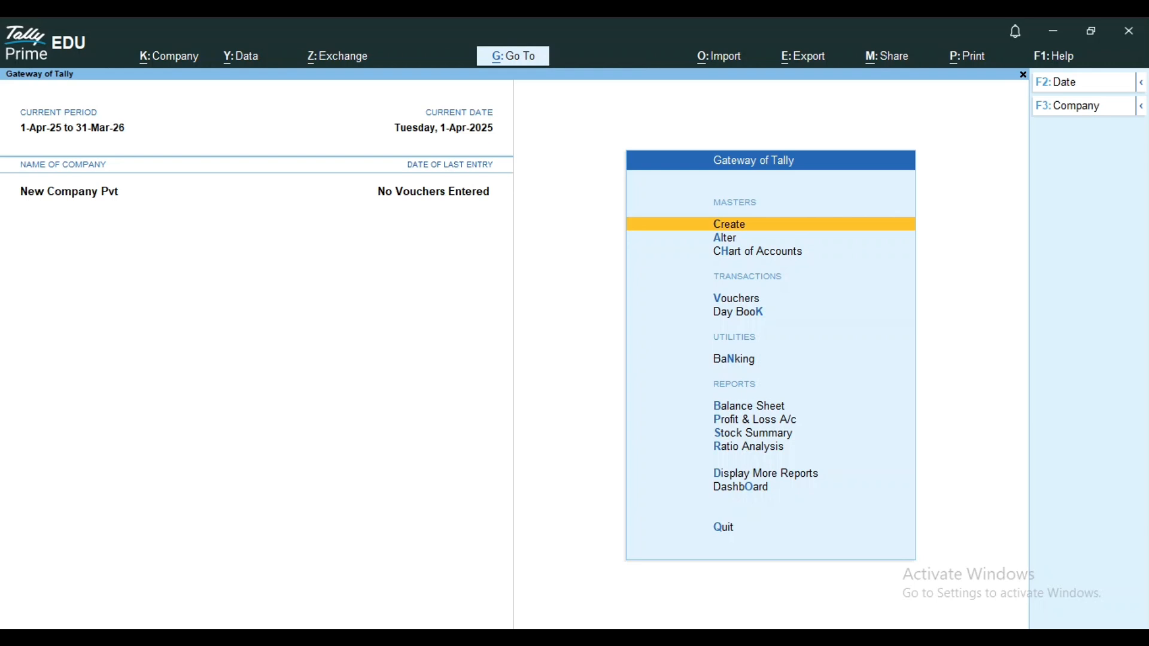
Open the creation form for a new unit of measure from the inventory masters.
key("Return")
key("Down")
key("Down")
key("Down")
key("Down")
key("Down")
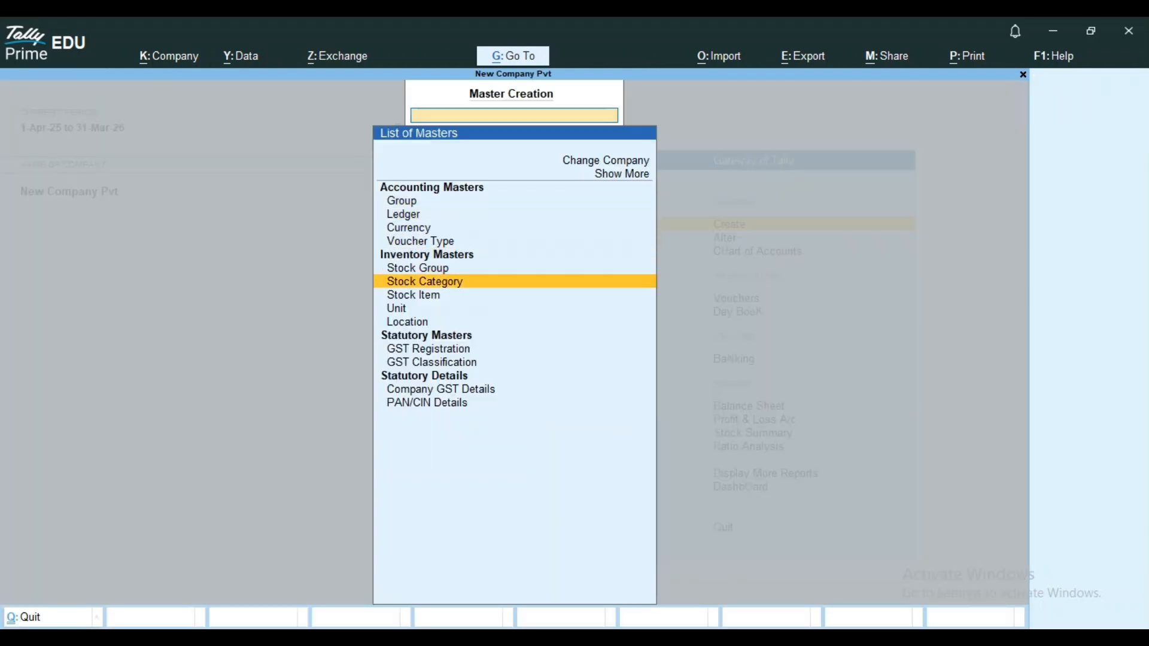
key("Down")
key("Down")
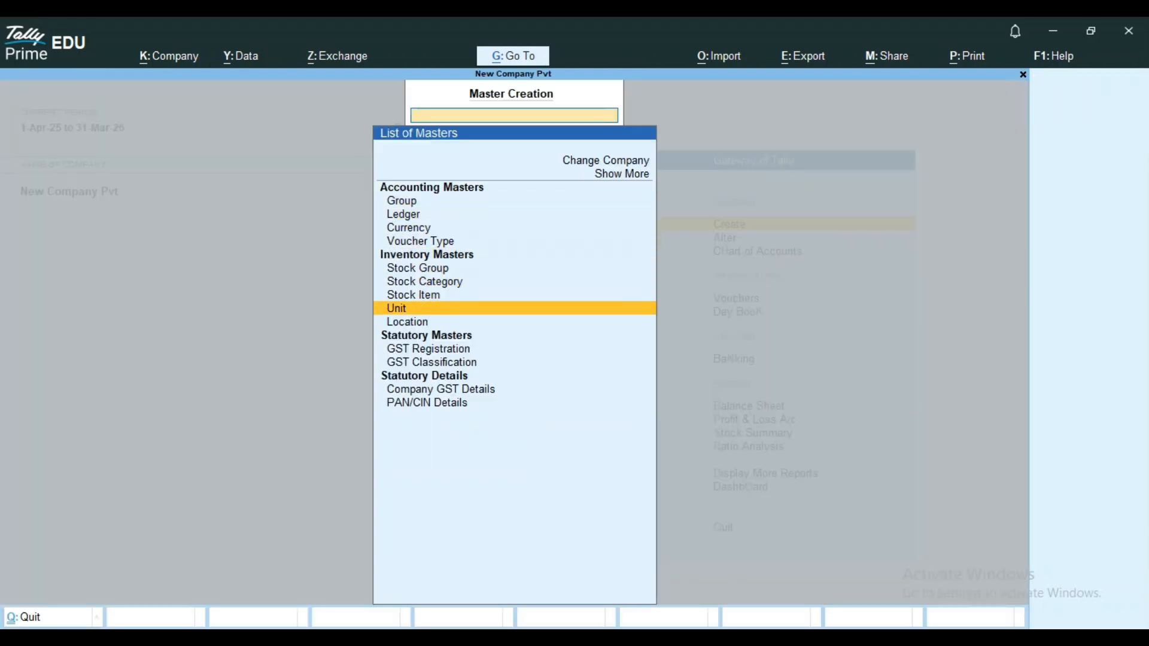
key("Return")
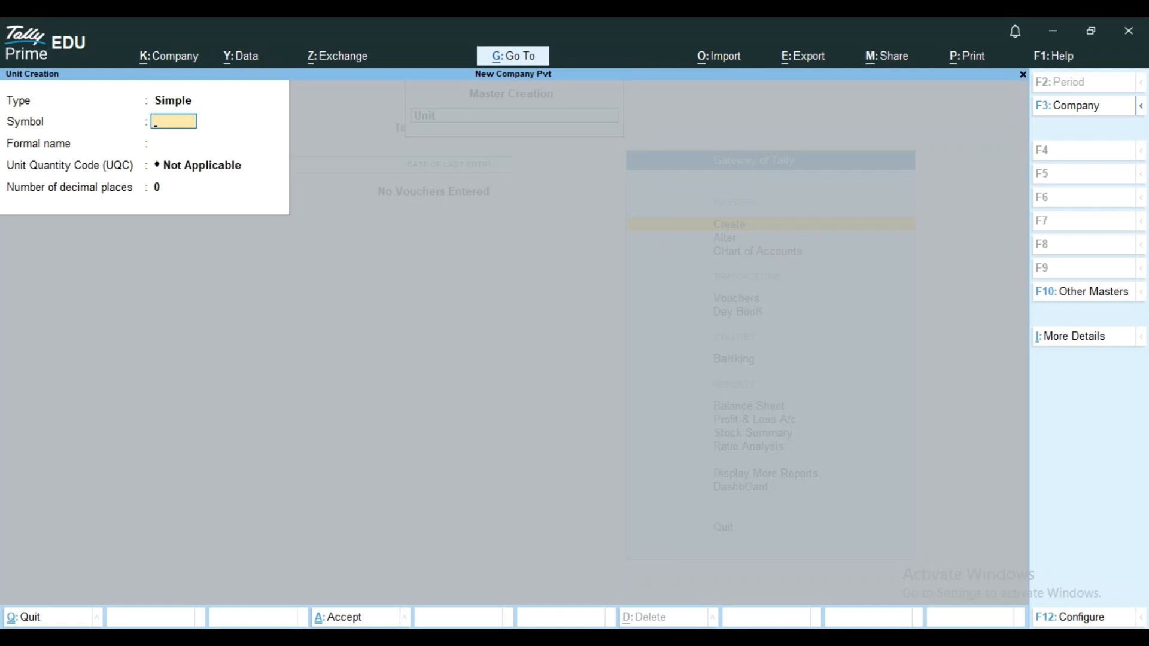
Define the unit as Simple, with the symbol qty and the formal name Quanity.
key("BackSpace")
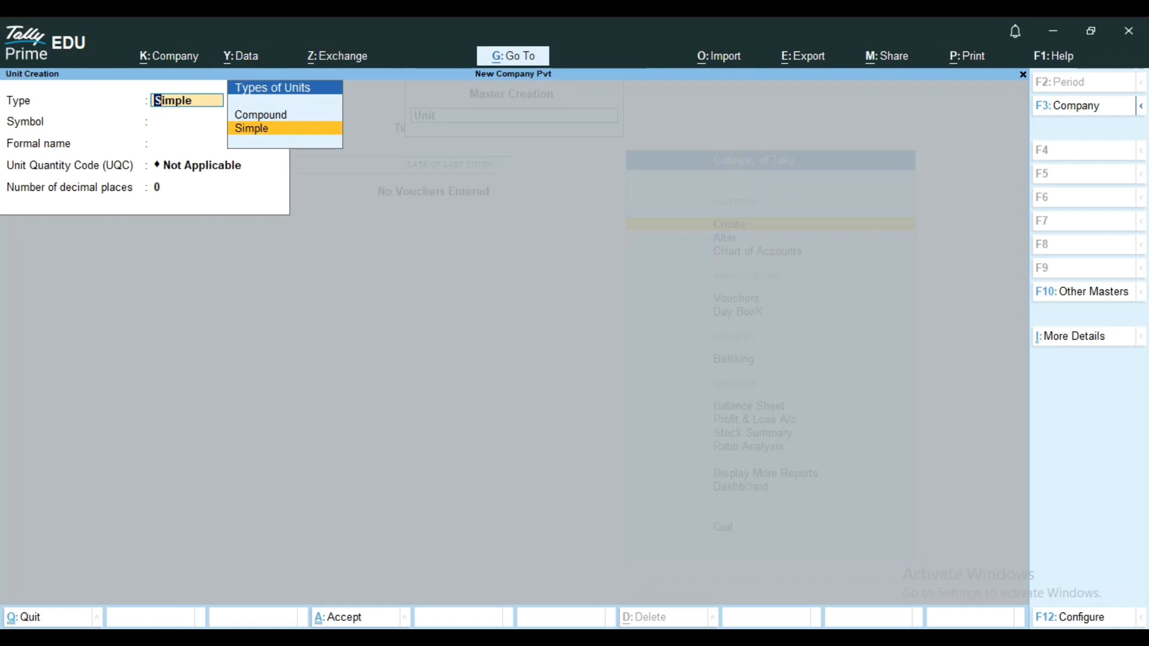
key("Return")
type("qty")
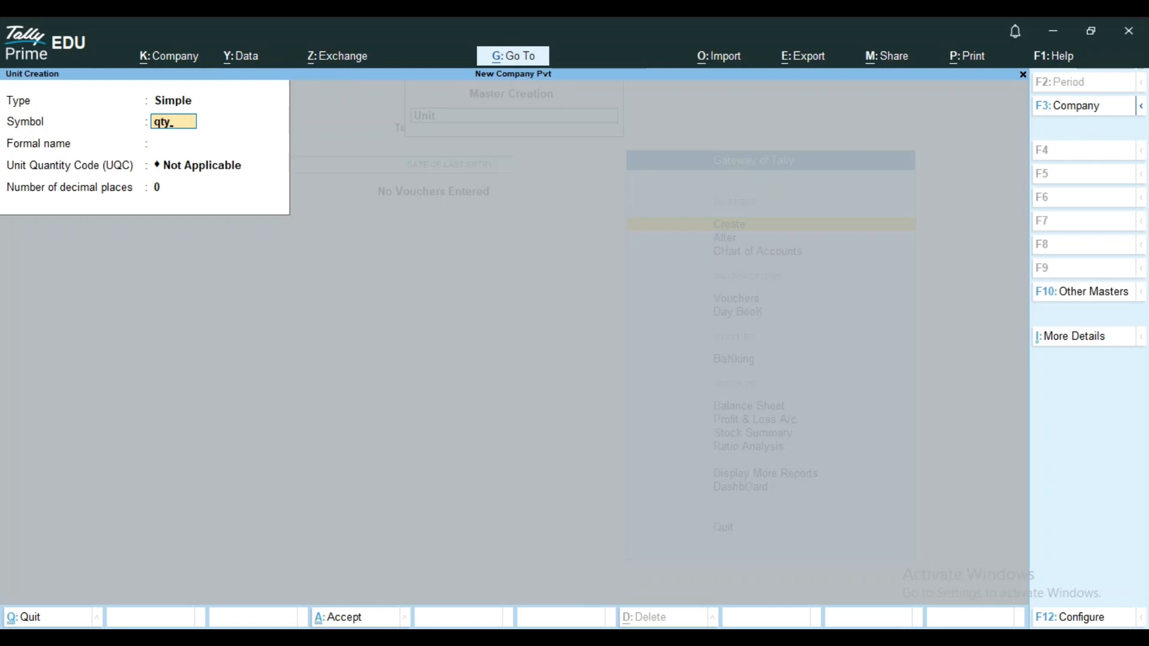
key("Return")
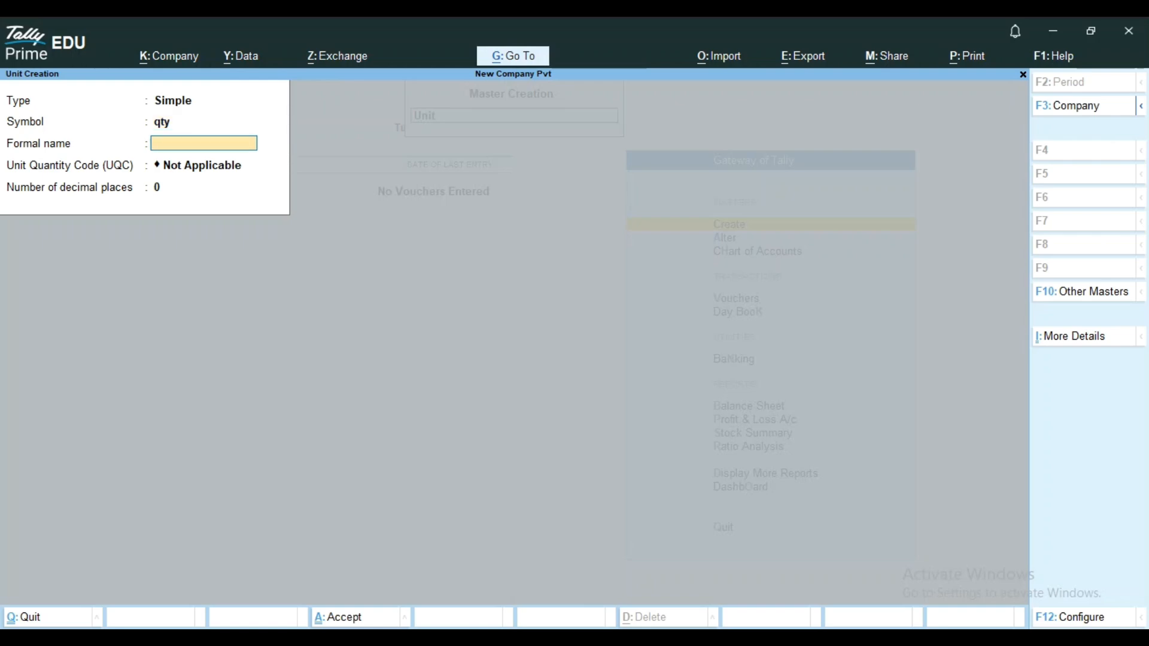
type("Quanity")
key("Return")
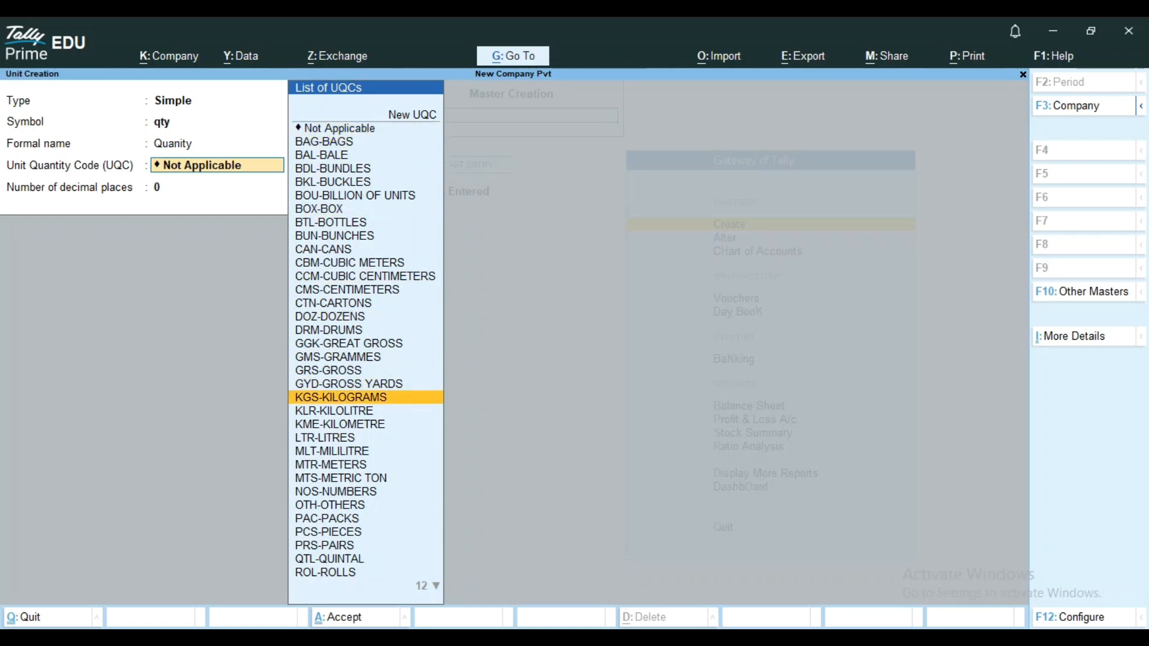
Assign the unit quantity code NOS-NUMBERS to the qty unit and save it with 0 decimal places.
key("Down")
key("Down")
key("Down")
key("Down")
key("Down")
key("Down")
key("Down")
key("Down")
key("Down")
key("Down")
key("Down")
key("Down")
key("Down")
key("Down")
key("Down")
key("Down")
key("Down")
key("Down")
key("Down")
key("Down")
key("Down")
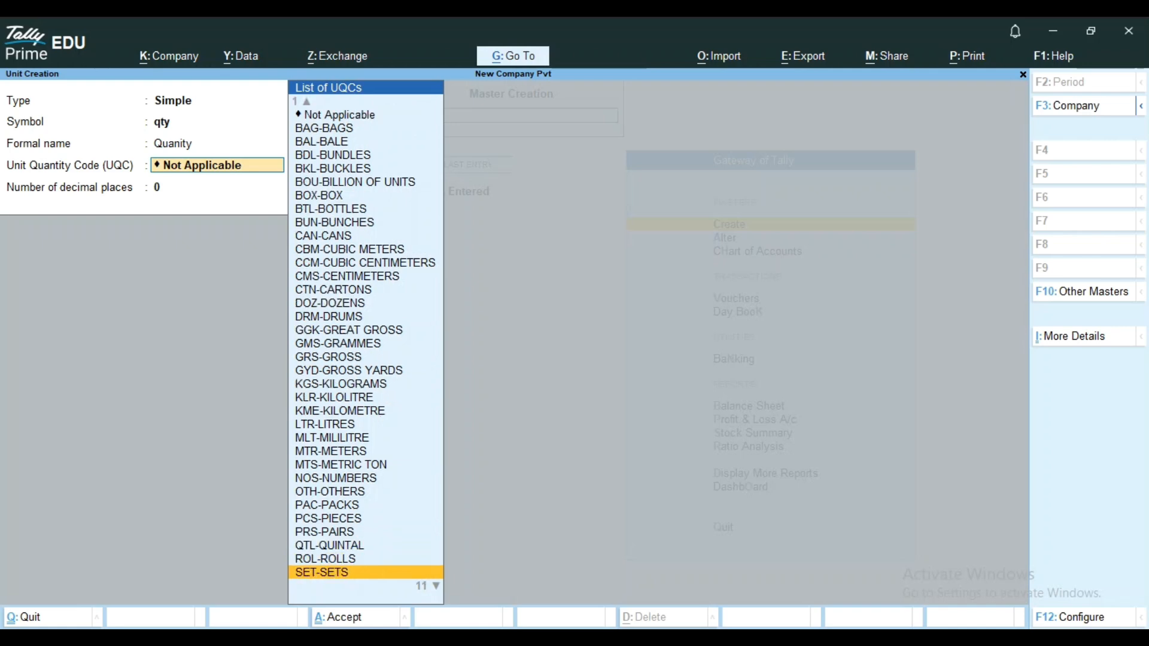
key("Down")
key("Down")
key("Down")
key("Down")
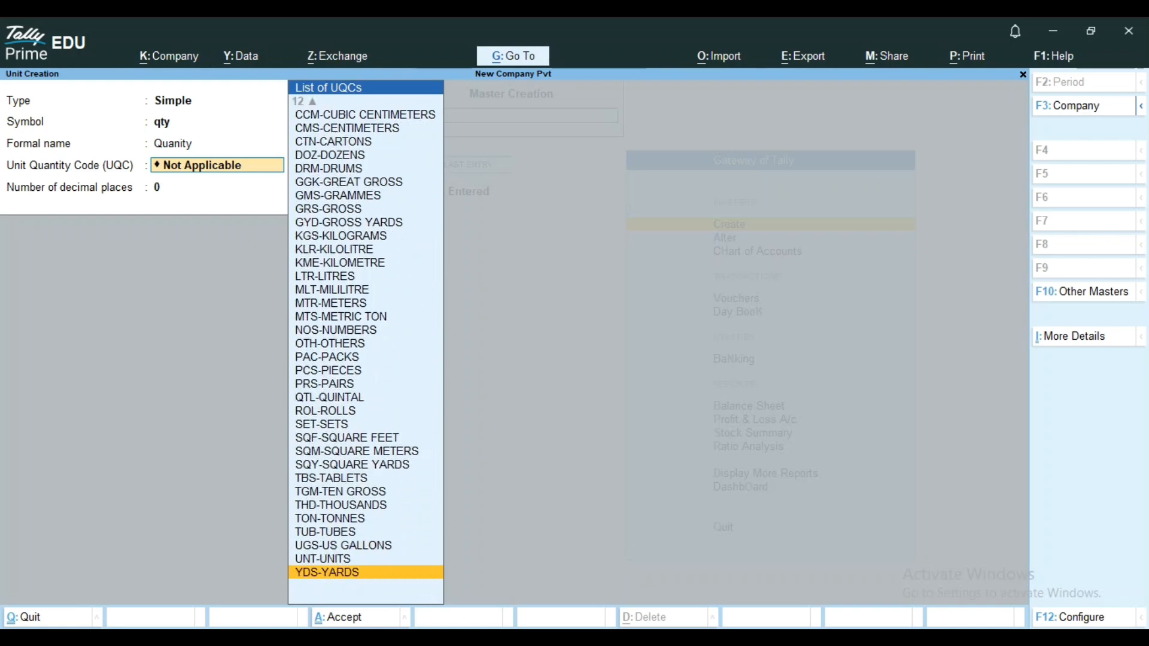
key("Up")
key("Up")
key("Up")
key("Up")
key("Up")
key("Up")
key("Up")
key("Up")
key("Up")
key("Up")
key("Up")
key("Up")
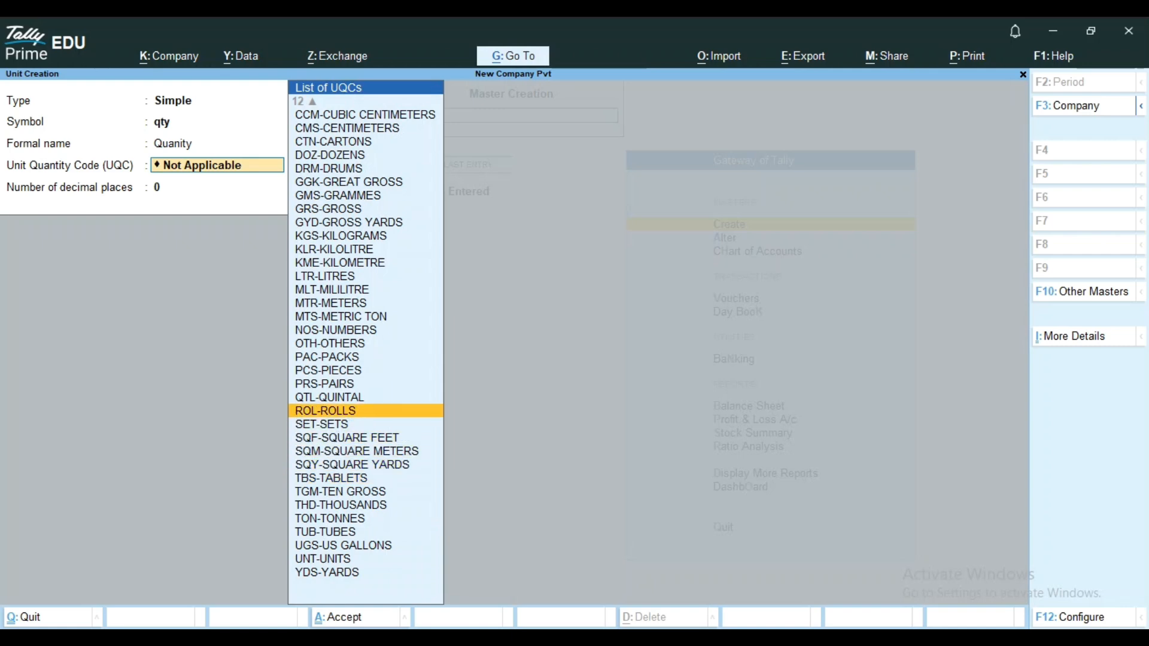
key("Down")
key("Down")
key("Down")
key("Down")
key("Down")
key("Down")
key("Down")
key("Down")
key("Down")
key("Down")
key("Down")
key("Down")
key("Up")
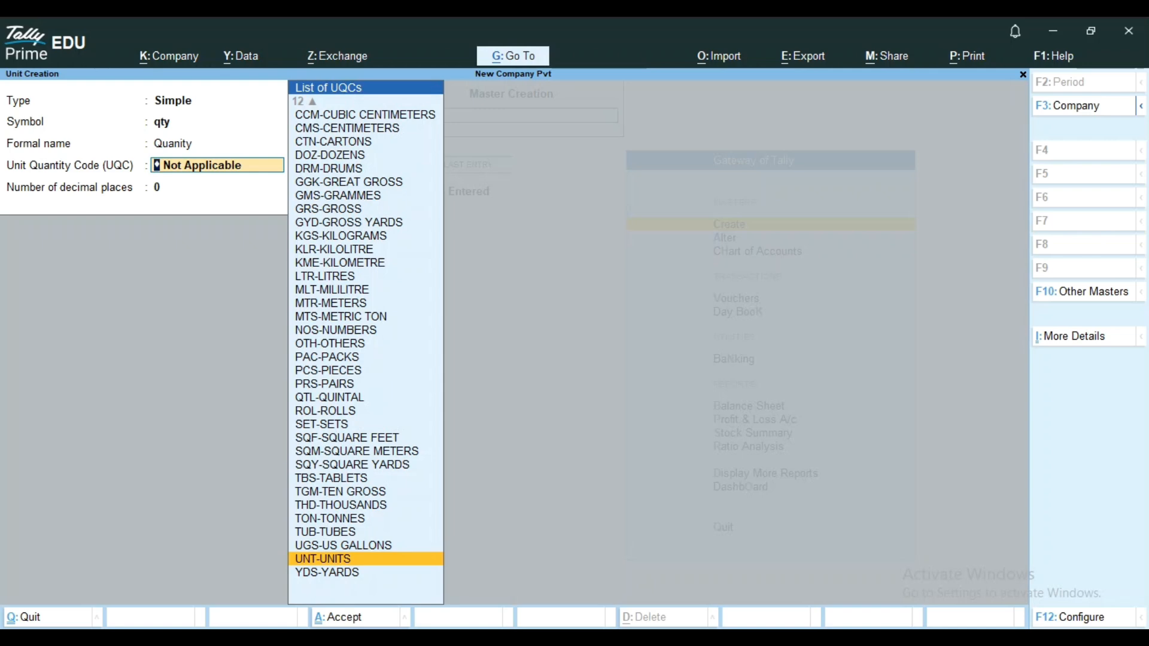
key("Up")
key("Up")
key("Up")
key("Up")
key("Up")
key("Up")
key("Up")
key("Up")
key("Up")
key("Up")
key("Up")
key("Up")
key("Up")
key("Up")
key("Up")
key("Up")
key("Up")
key("Up")
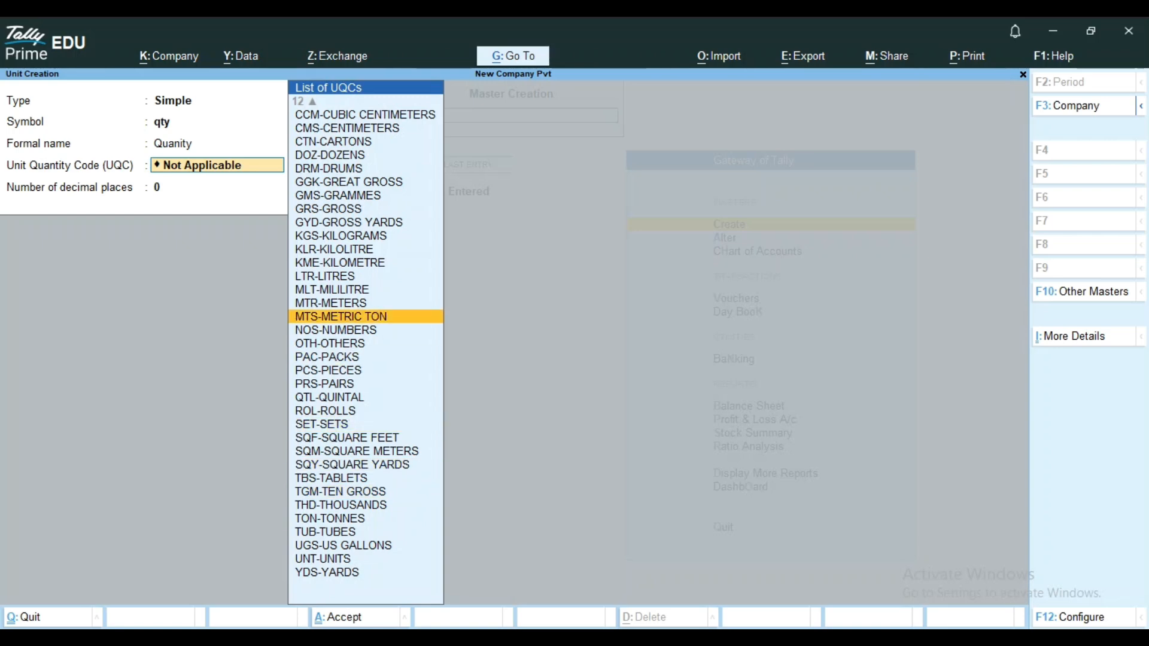
key("Down")
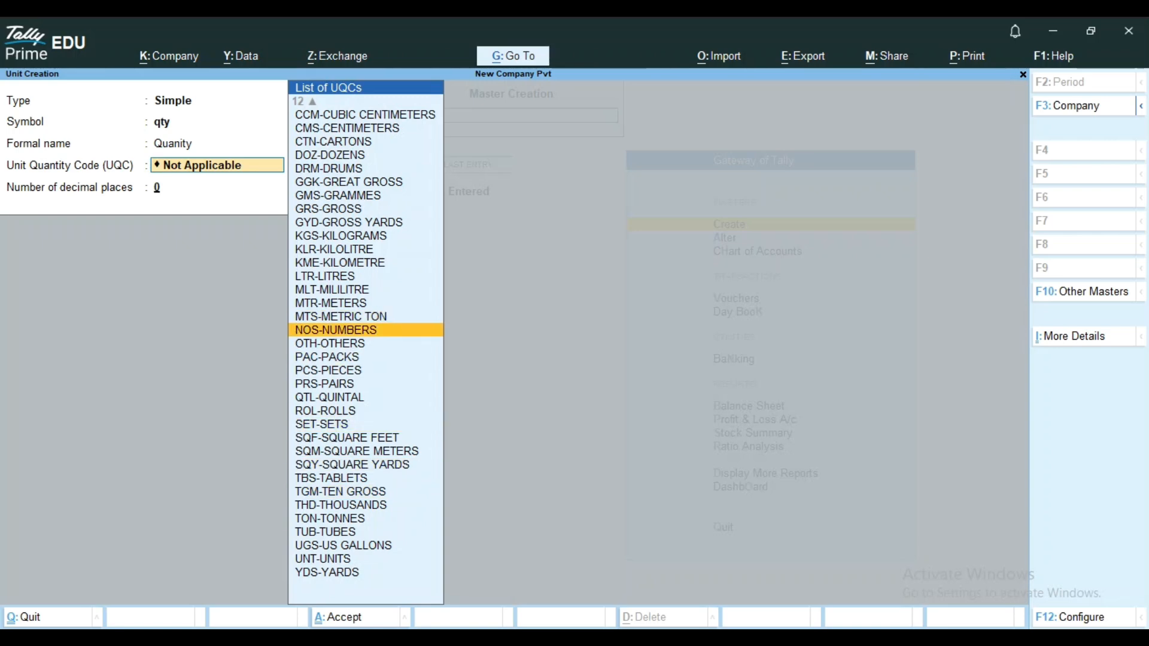
key("Return")
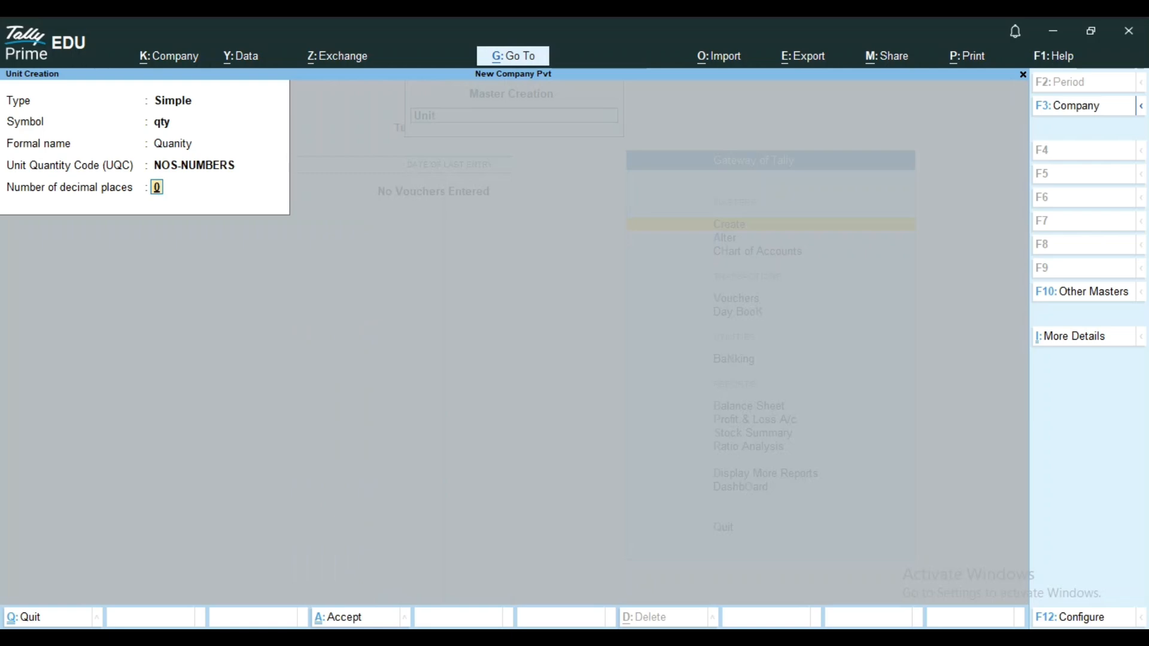
key("Return")
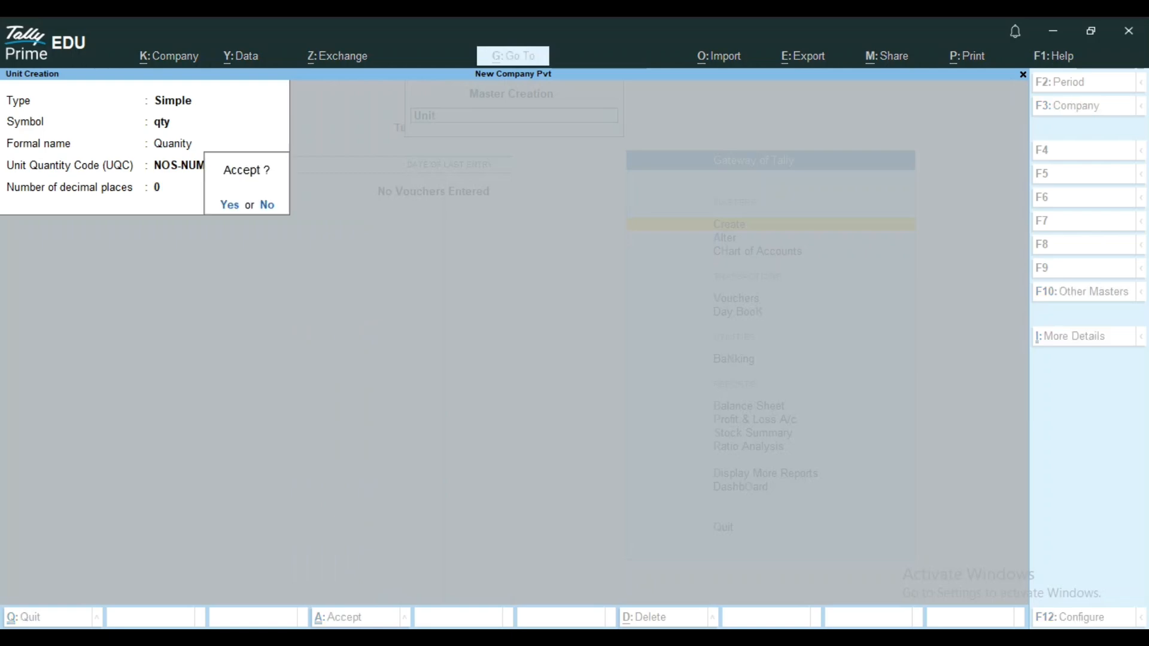
key("Return")
Enter another simple unit with the symbol kg and the formal name Kilogram.
type("kg")
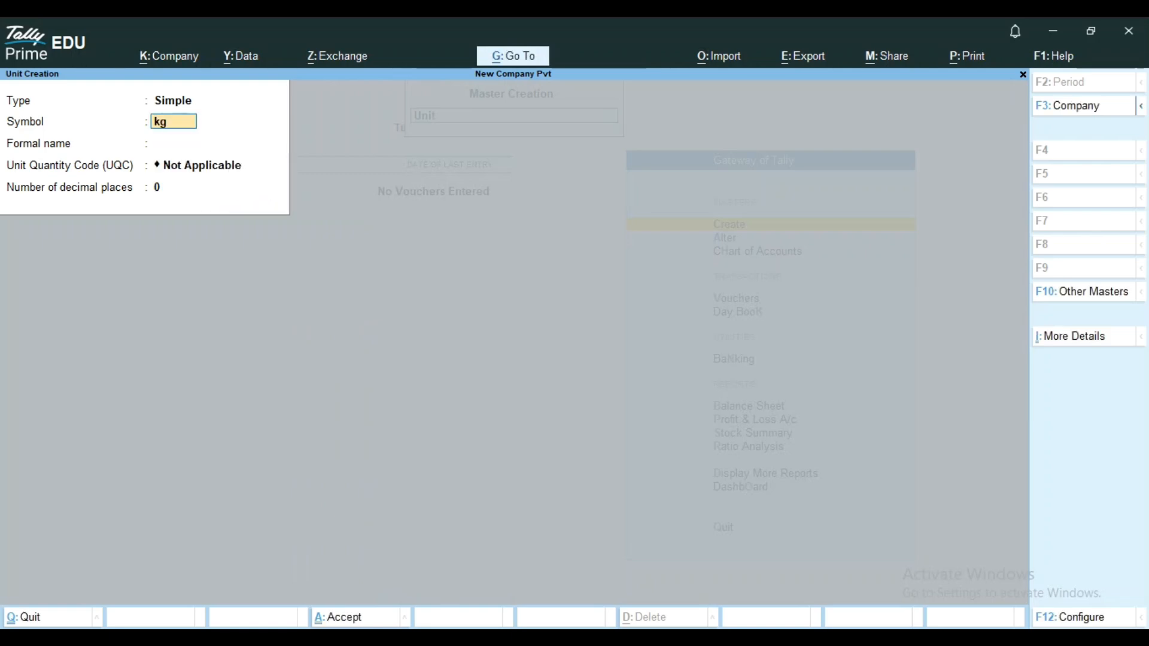
key("Return")
type("Kil")
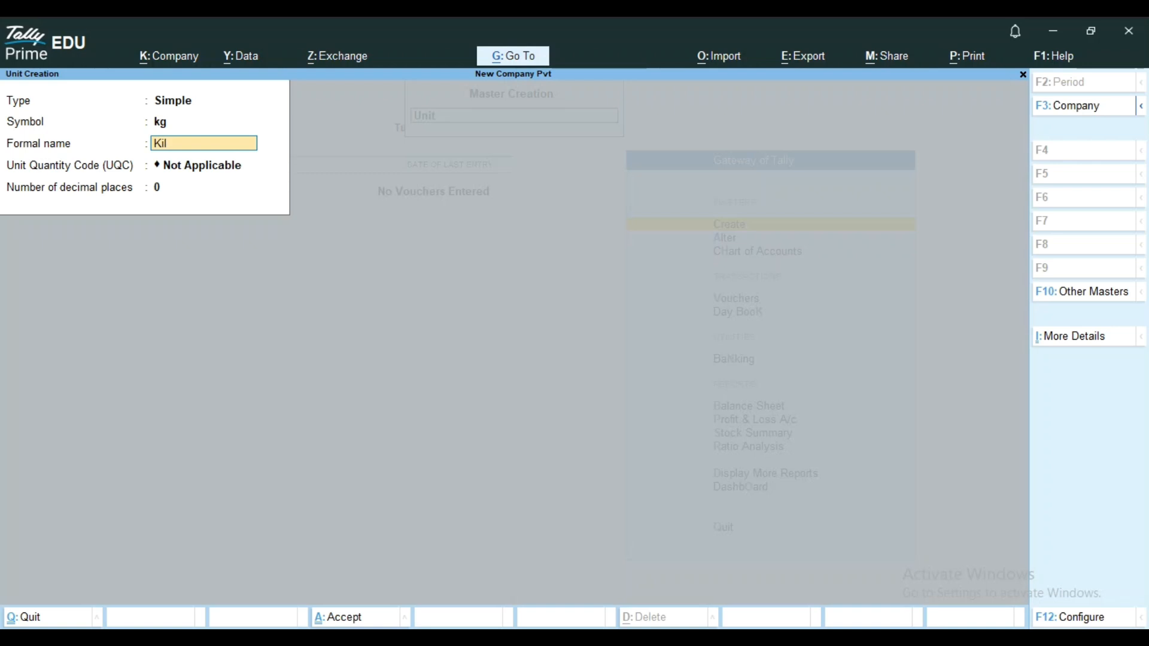
type("ogram")
key("Return")
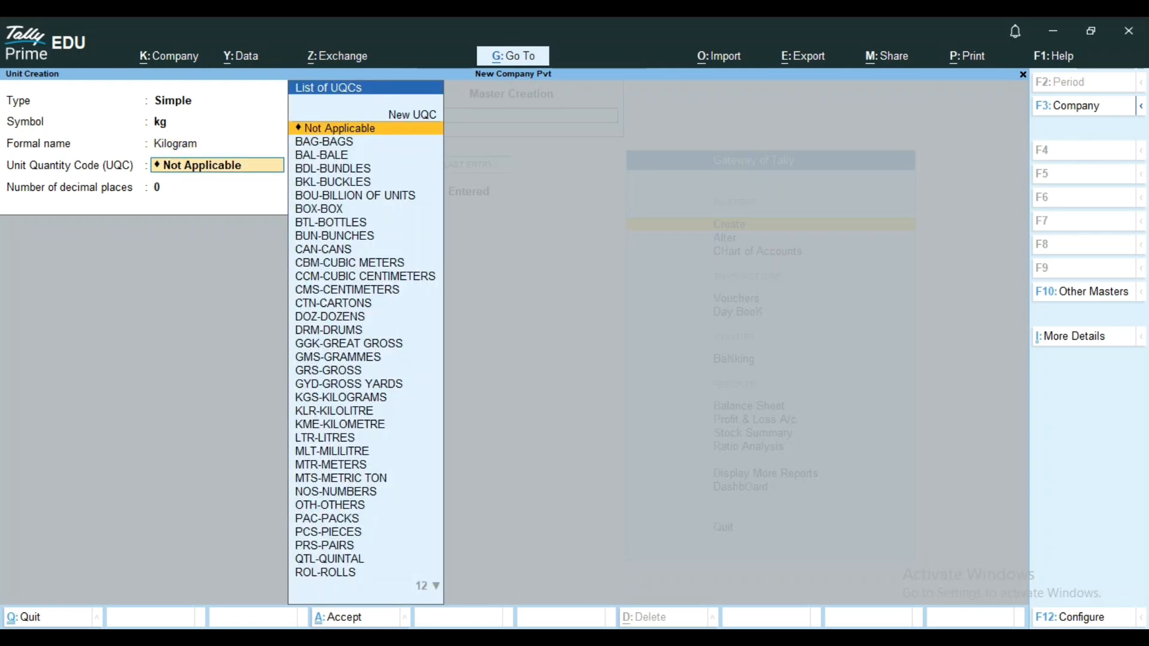
Assign the unit quantity code KGS-KILOGRAMS to the kg unit, set 3 decimal places and save it.
key("Down")
key("Down")
key("Down")
key("Down")
key("Down")
key("Down")
key("Down")
key("Down")
key("Down")
key("Down")
key("Down")
key("Down")
key("Down")
key("Down")
key("Down")
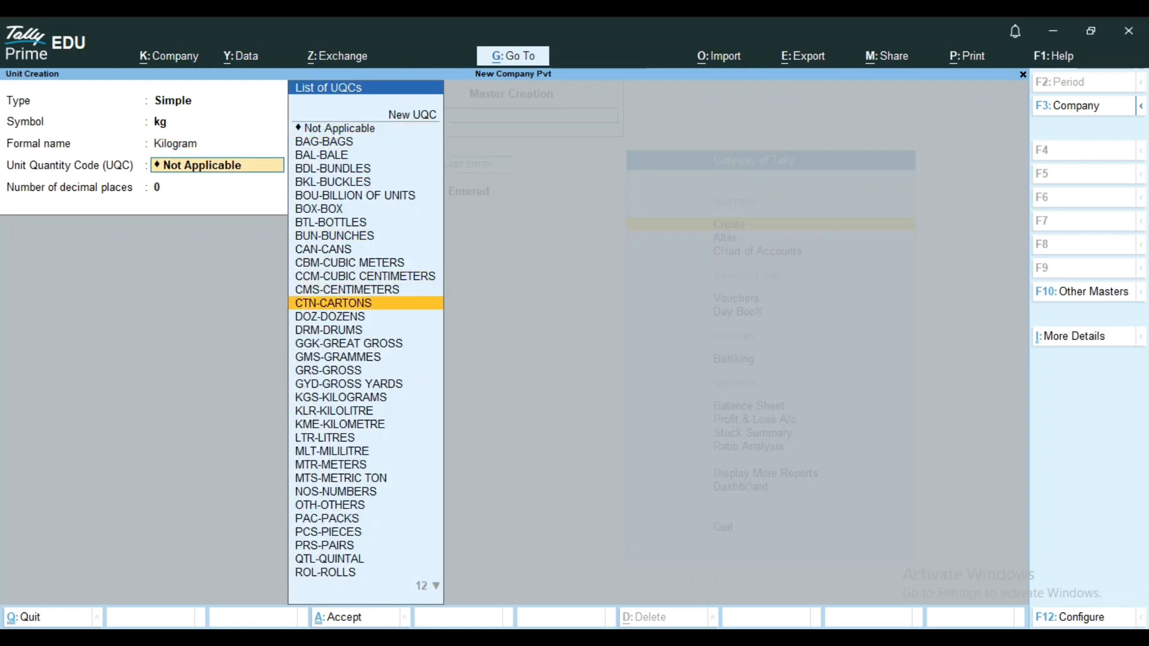
key("Down")
key("Down")
key("Down")
key("Down")
key("Down")
key("Down")
key("Down")
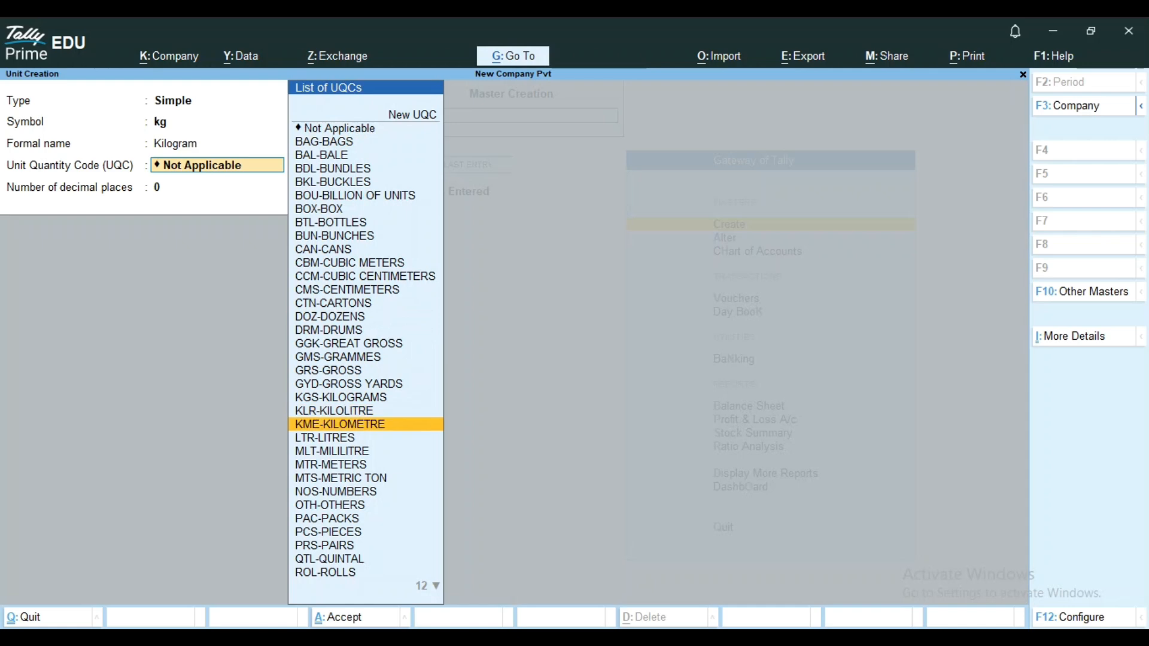
key("Up")
key("Up")
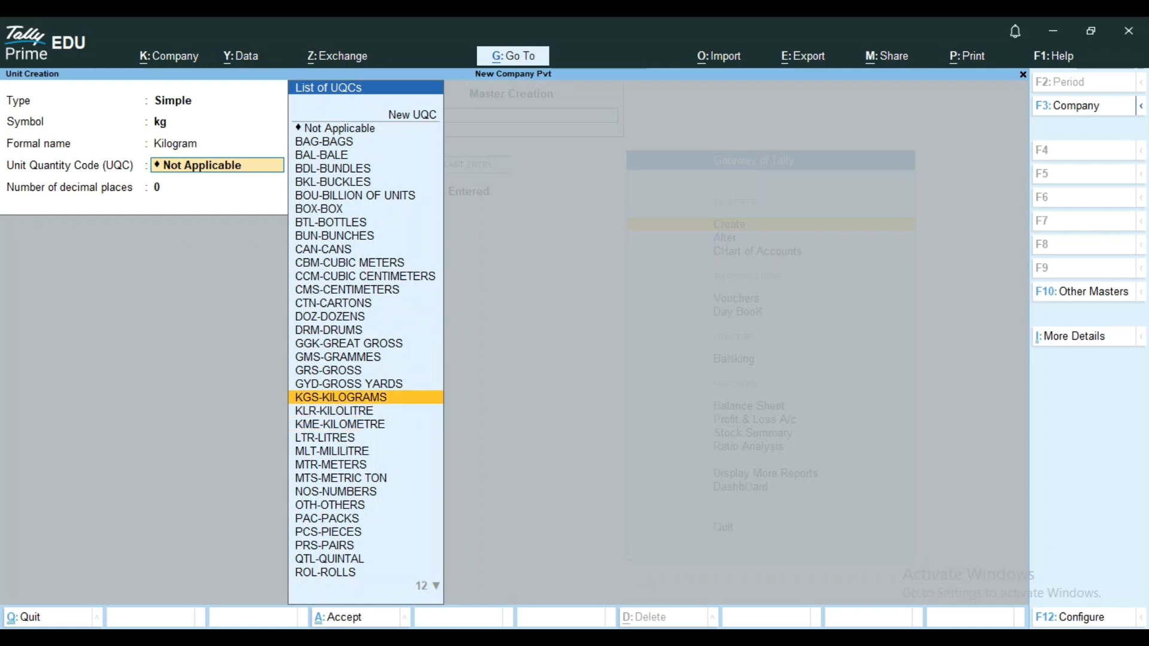
key("Return")
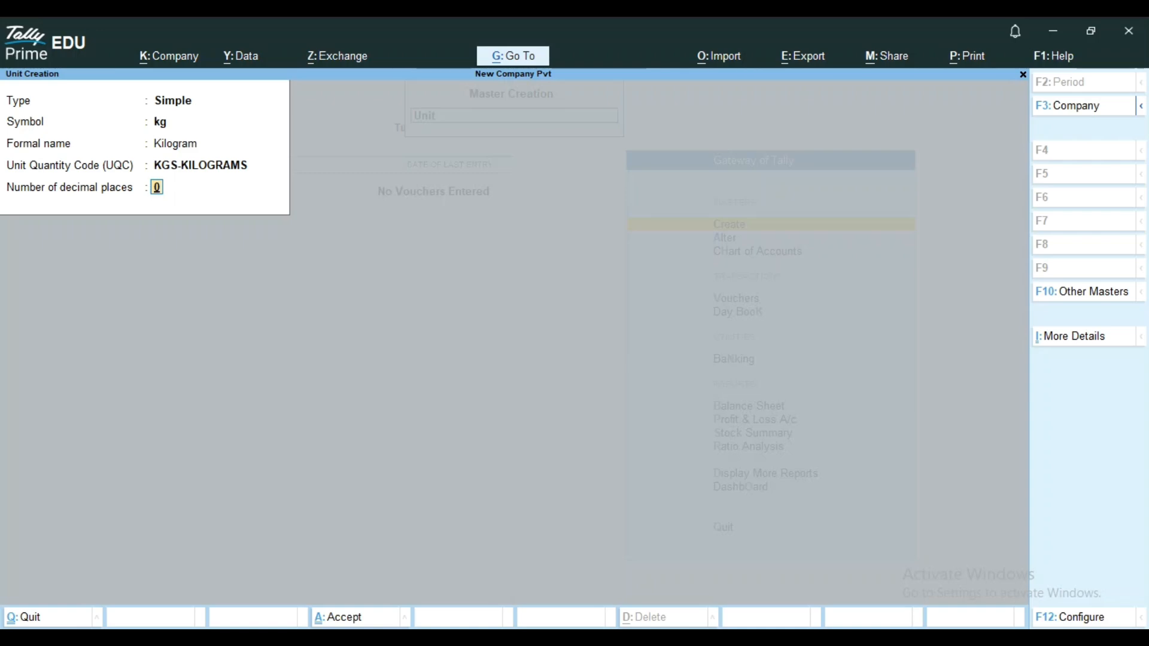
type("3")
key("Return")
key("Return")
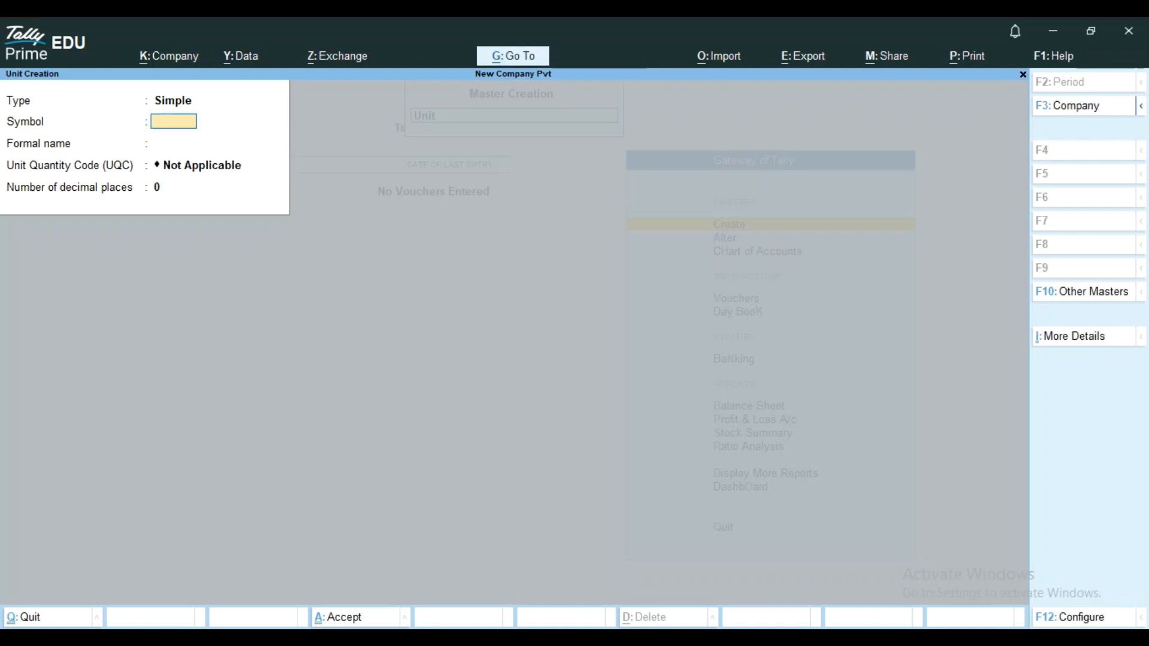
key("BackSpace")
key("Up")
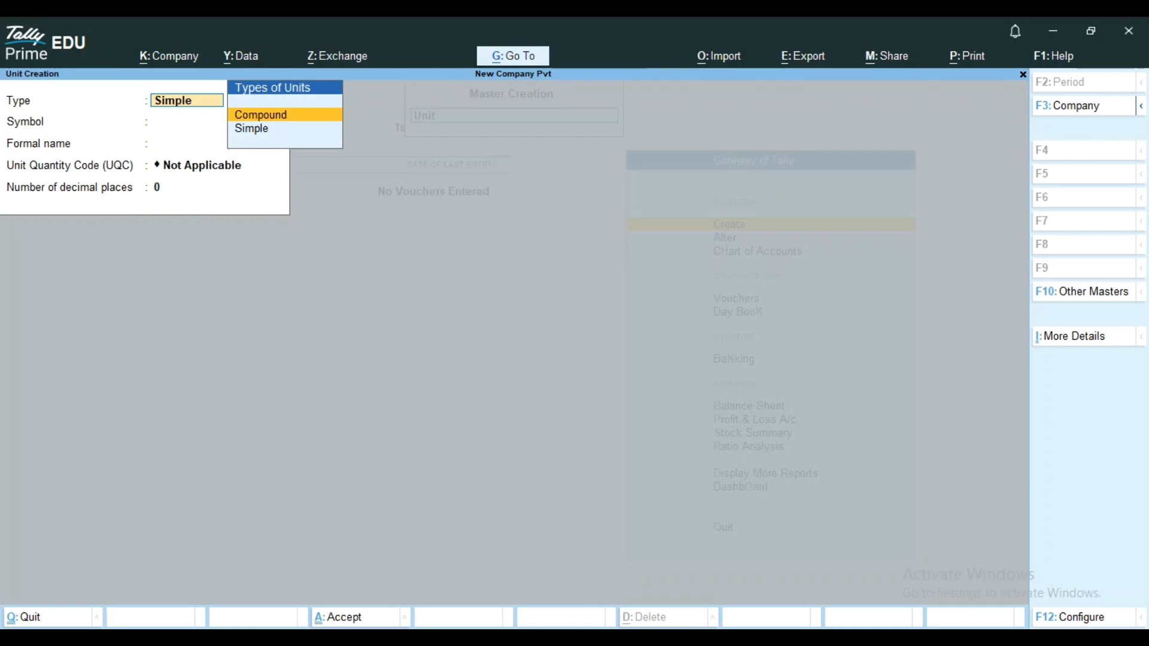
key("Return")
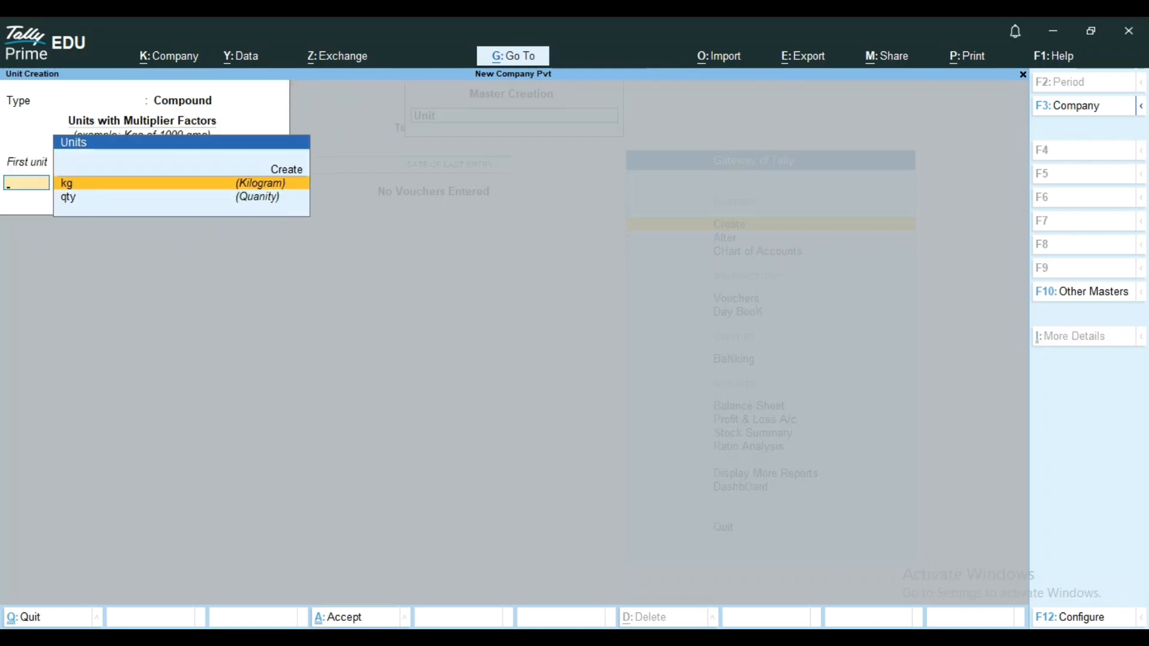
key("Down")
key("Return")
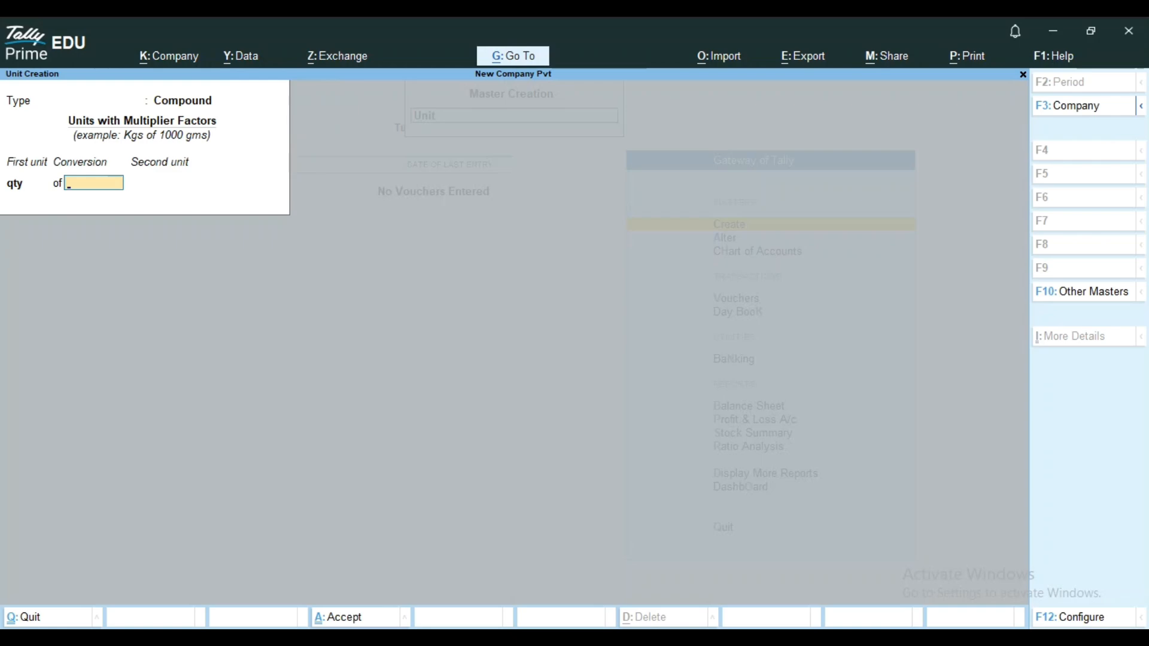
type("12")
key("Return")
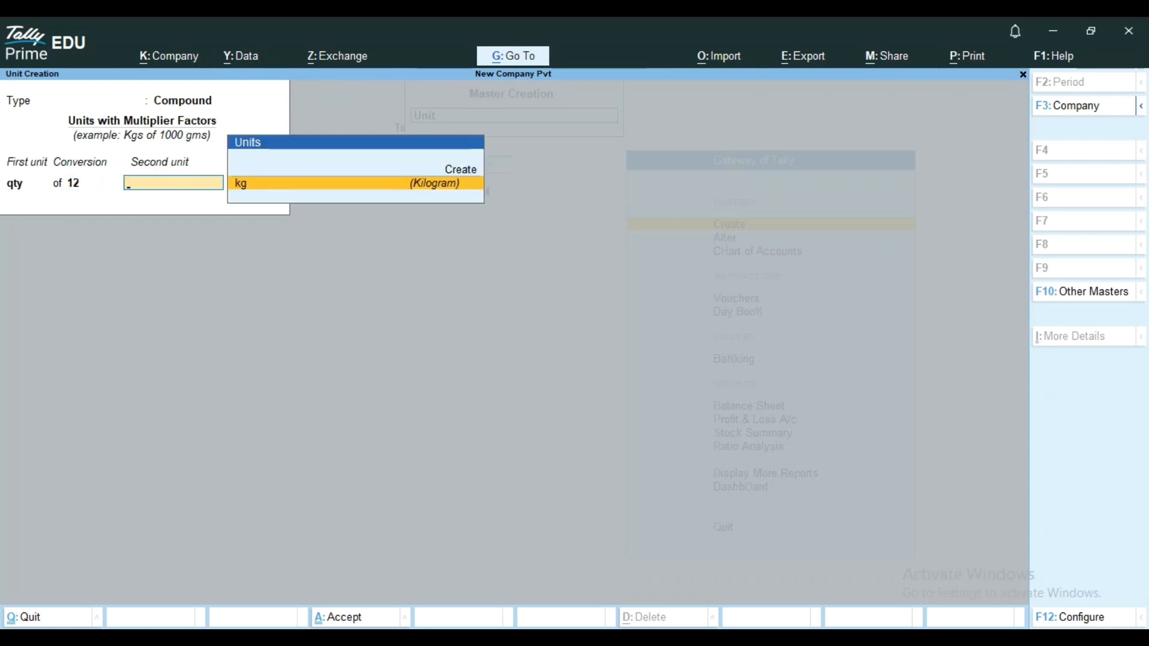
key("Up")
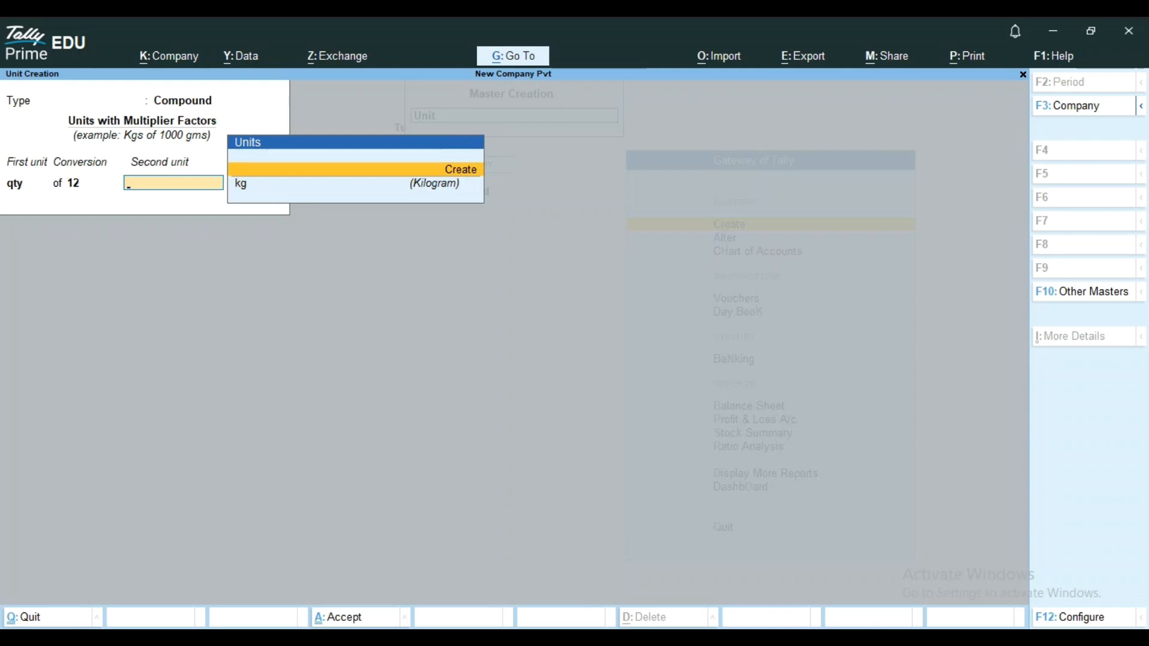
key("BackSpace")
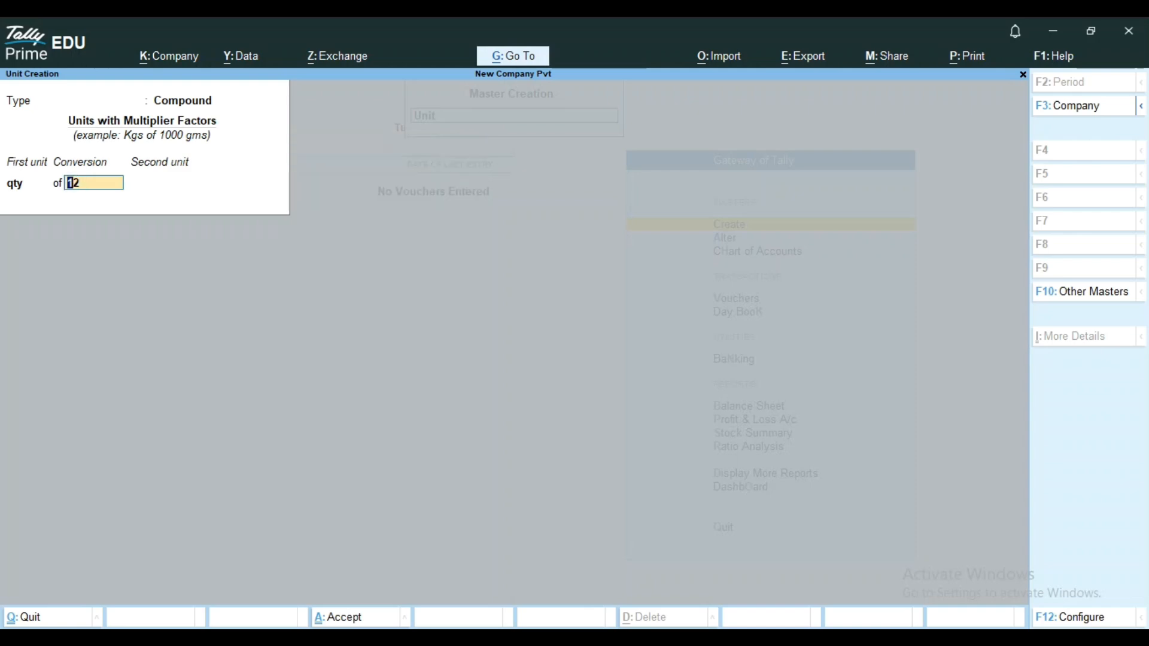
key("BackSpace")
key("Up")
key("Up")
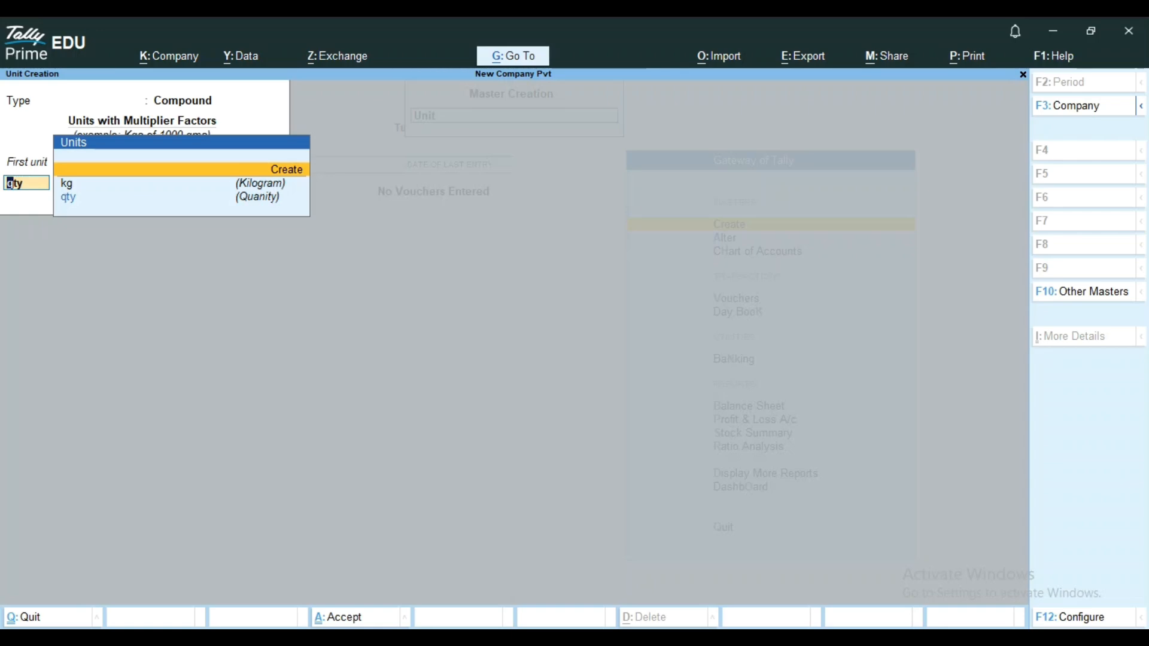
key("BackSpace")
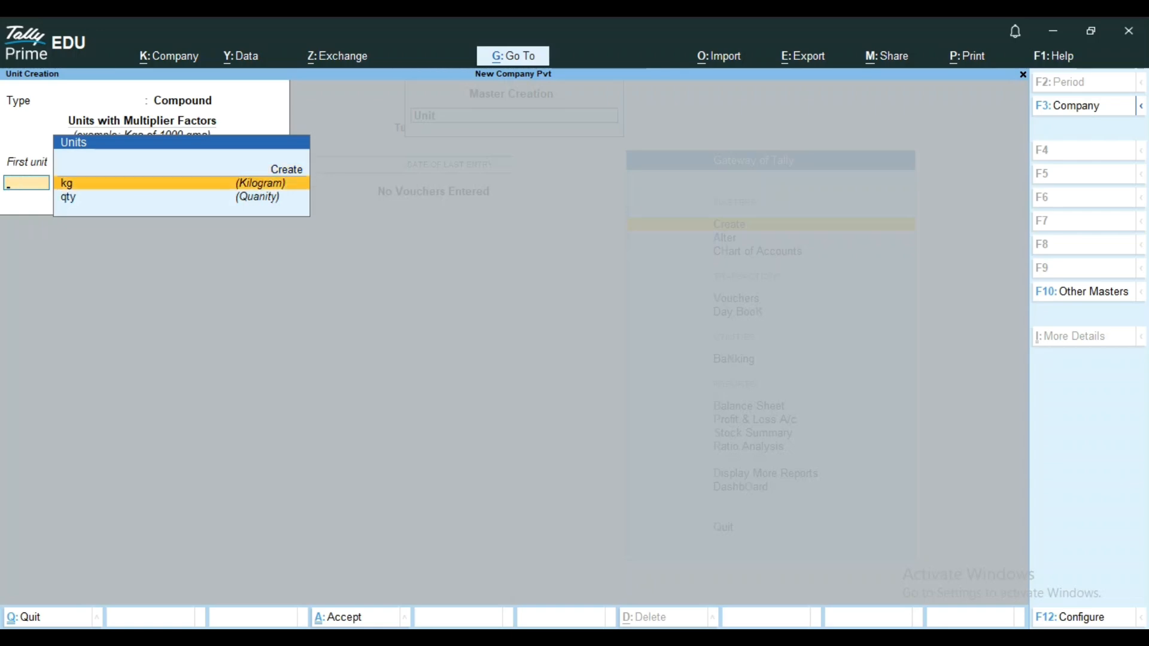
key("Escape")
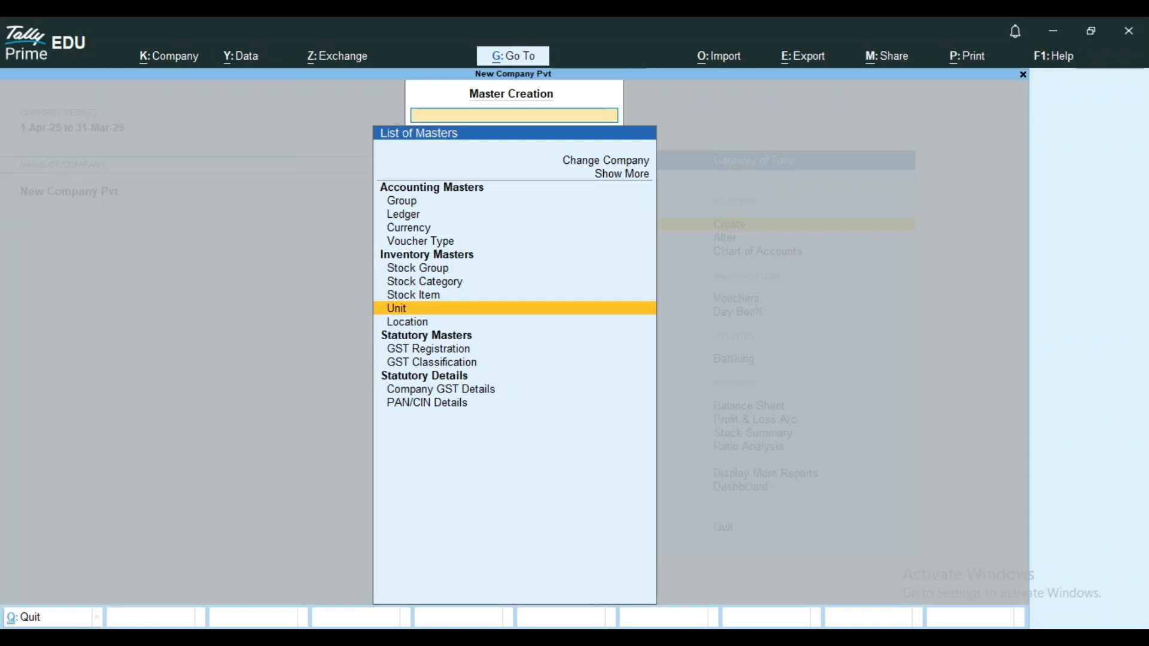
Start a new simple unit with the symbol doz and the formal name Dozens.
key("Return")
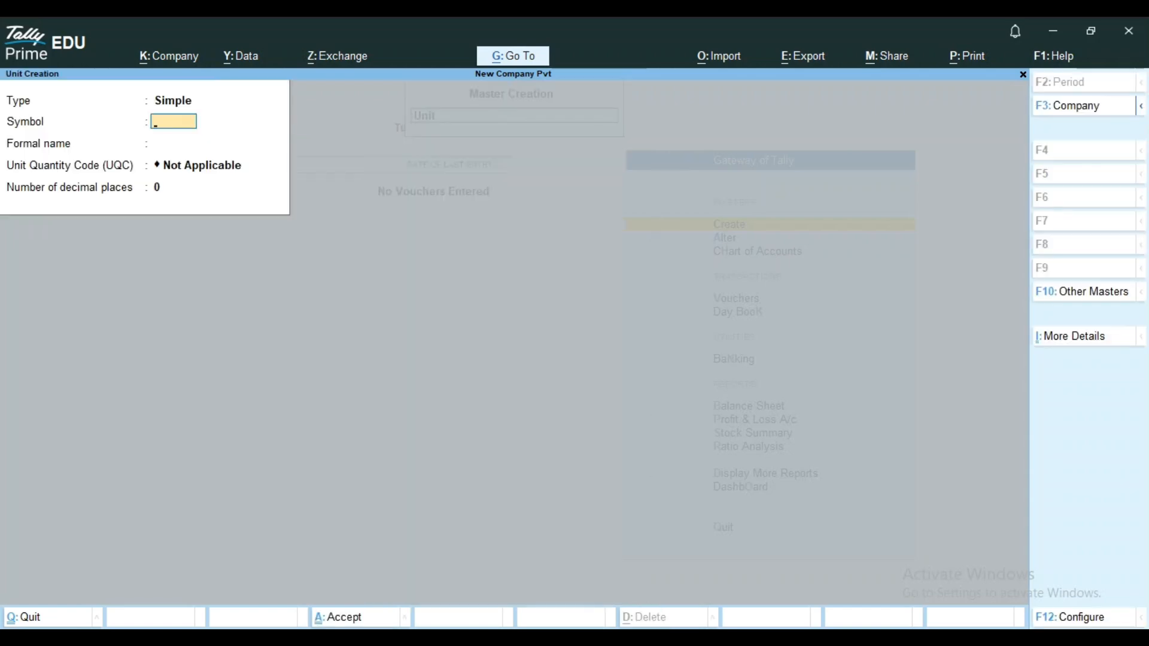
type("doz")
key("Return")
type("Do")
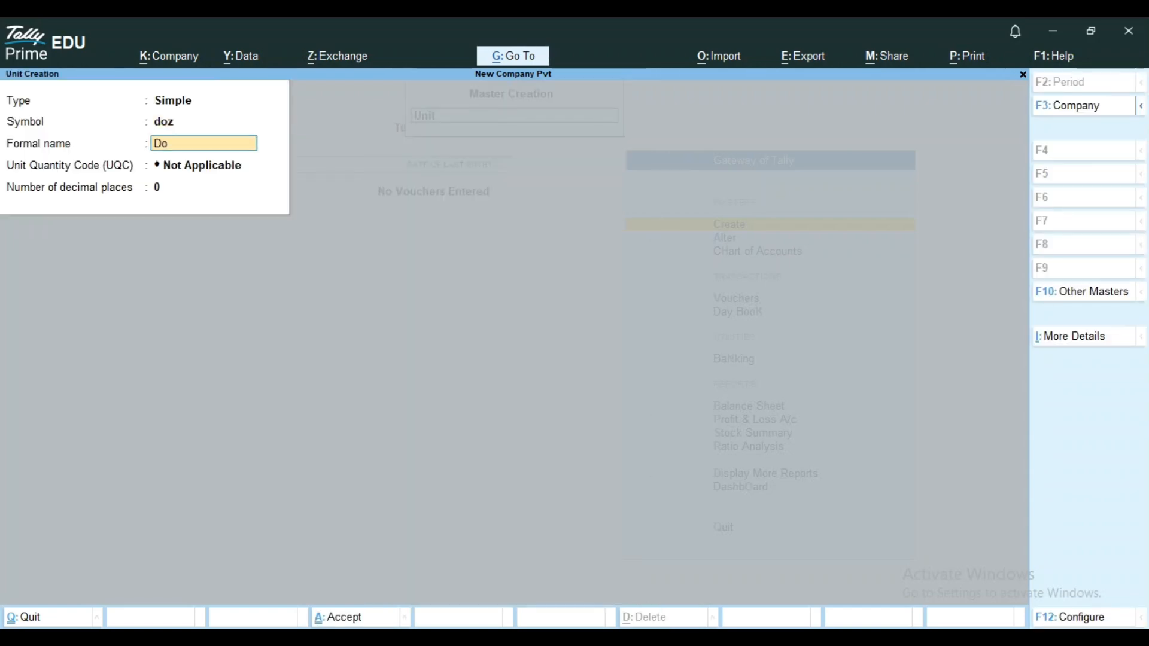
type("zens")
key("Return")
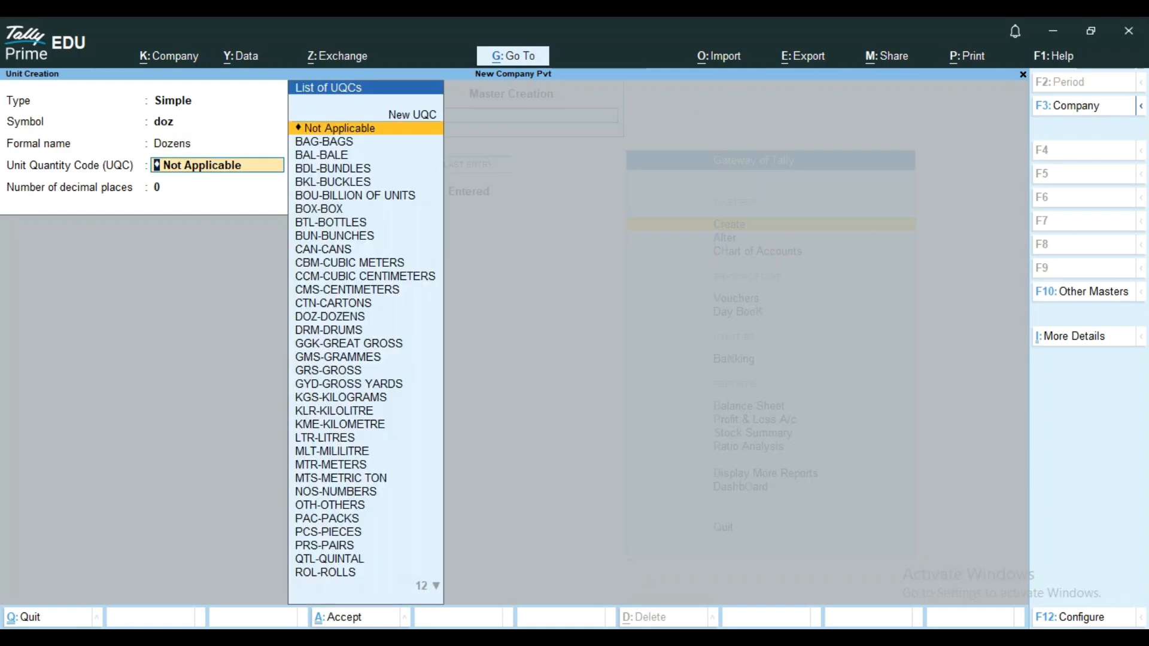
Assign the unit quantity code DOZ-DOZENS to the doz unit and save it with 0 decimal places.
type("do")
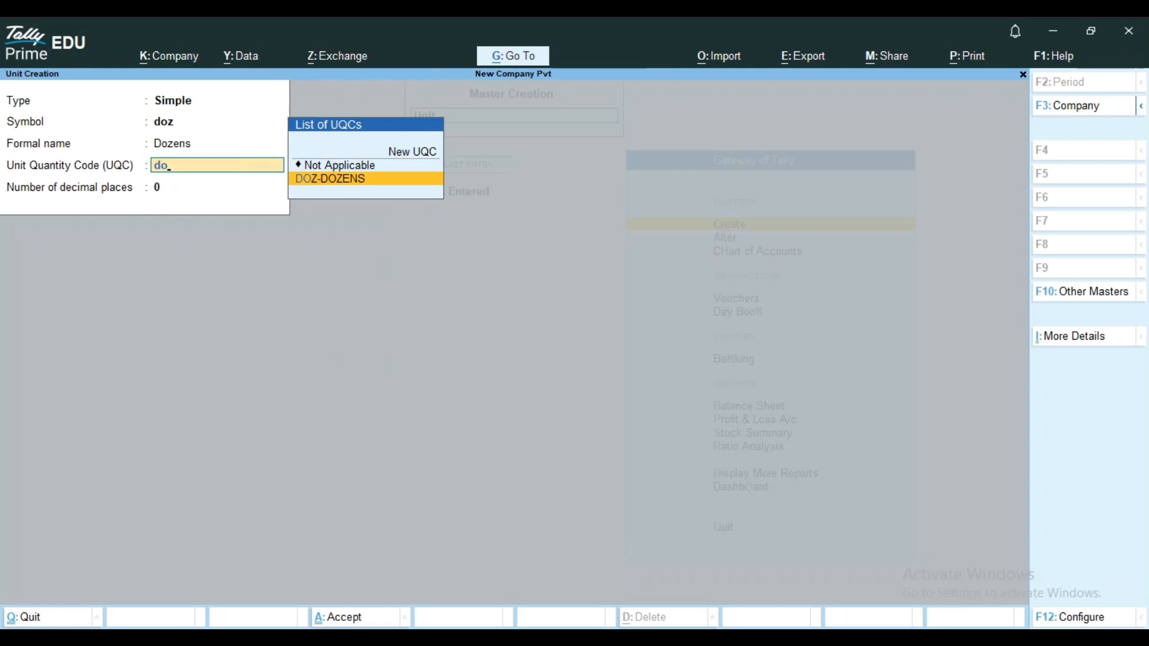
key("Return")
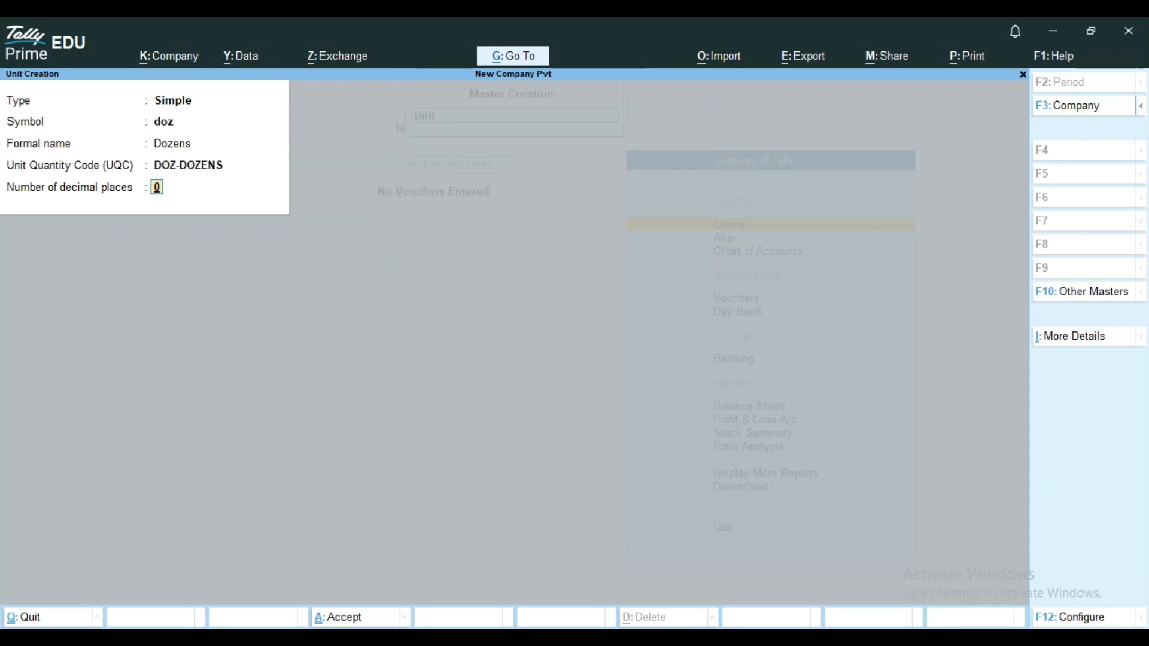
key("Return")
Create and save a compound unit with doz as first unit, conversion 12 and qty as second unit.
key("Return")
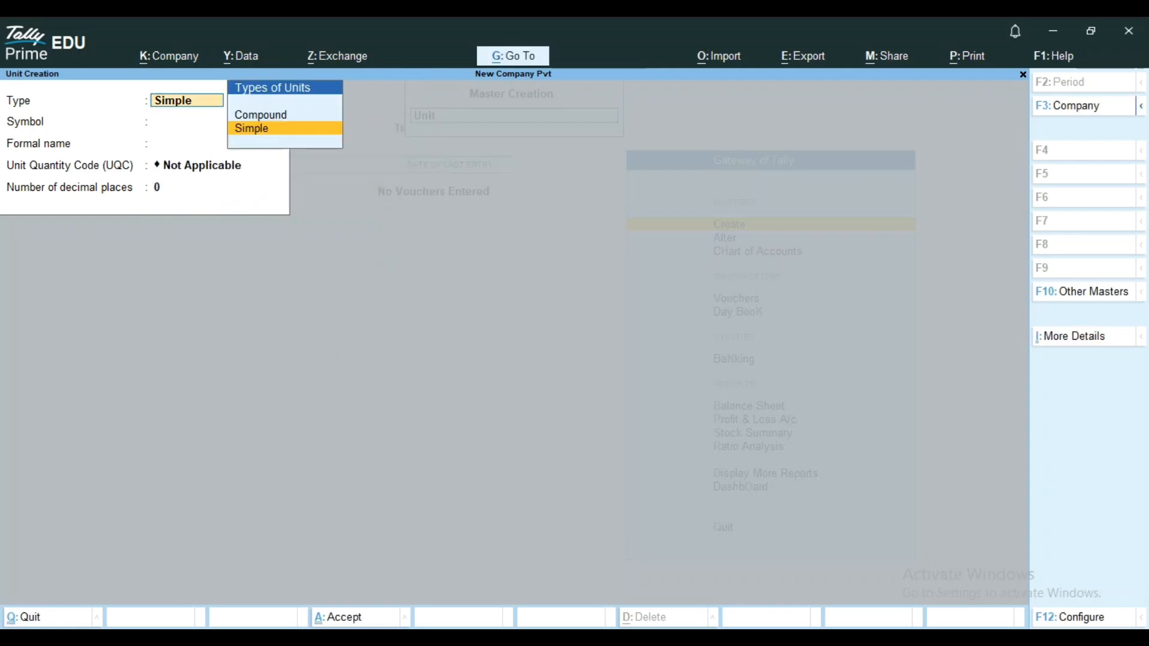
key("Up")
key("Return")
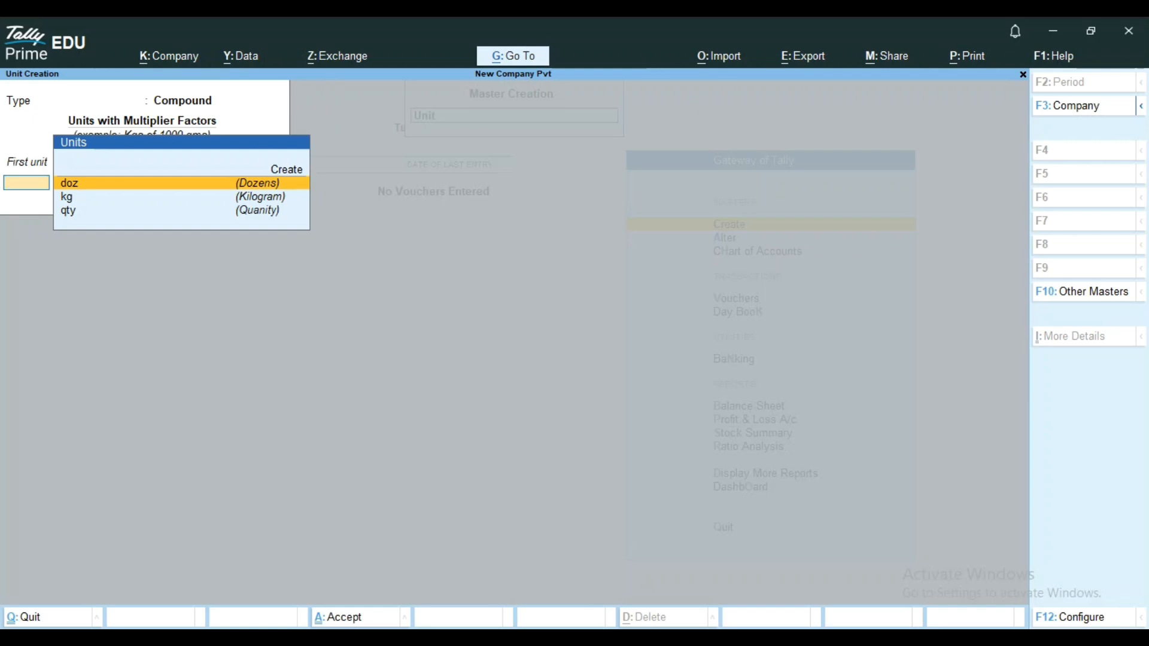
key("Return")
type("1")
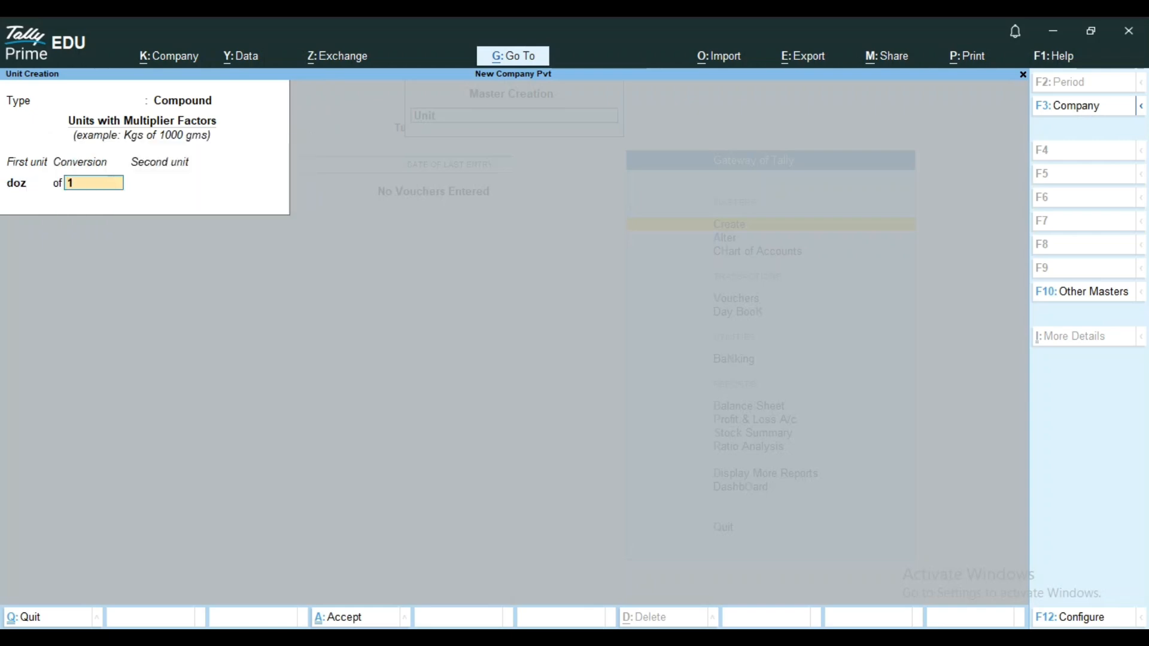
type("2")
key("Return")
key("Down")
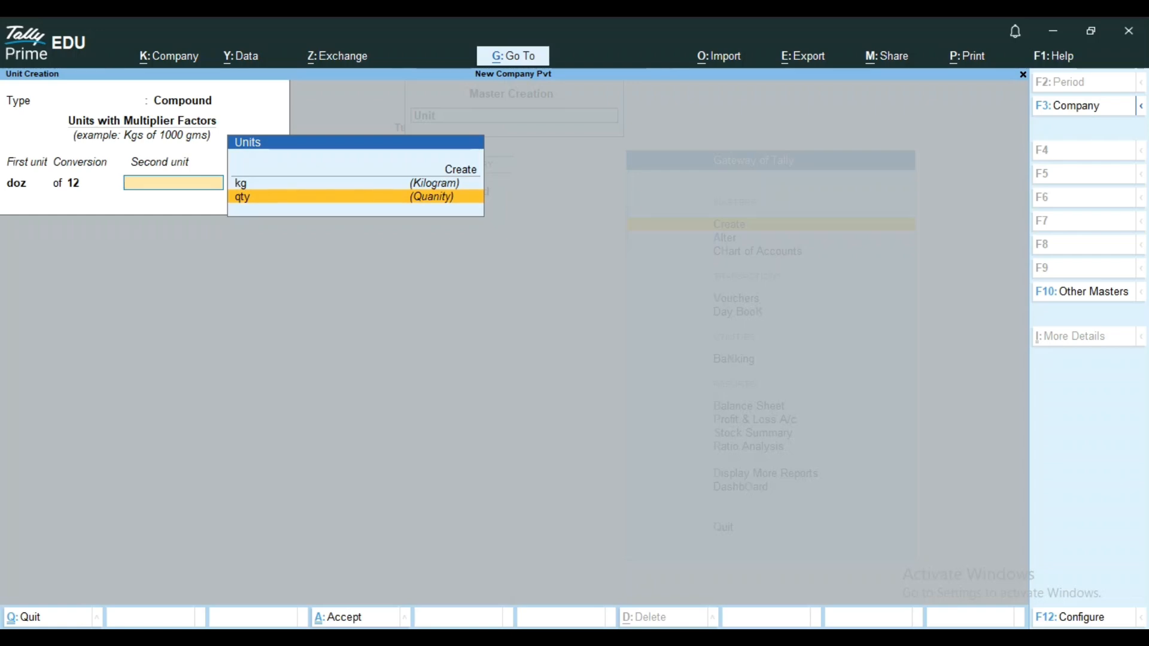
key("Return")
key("Return")
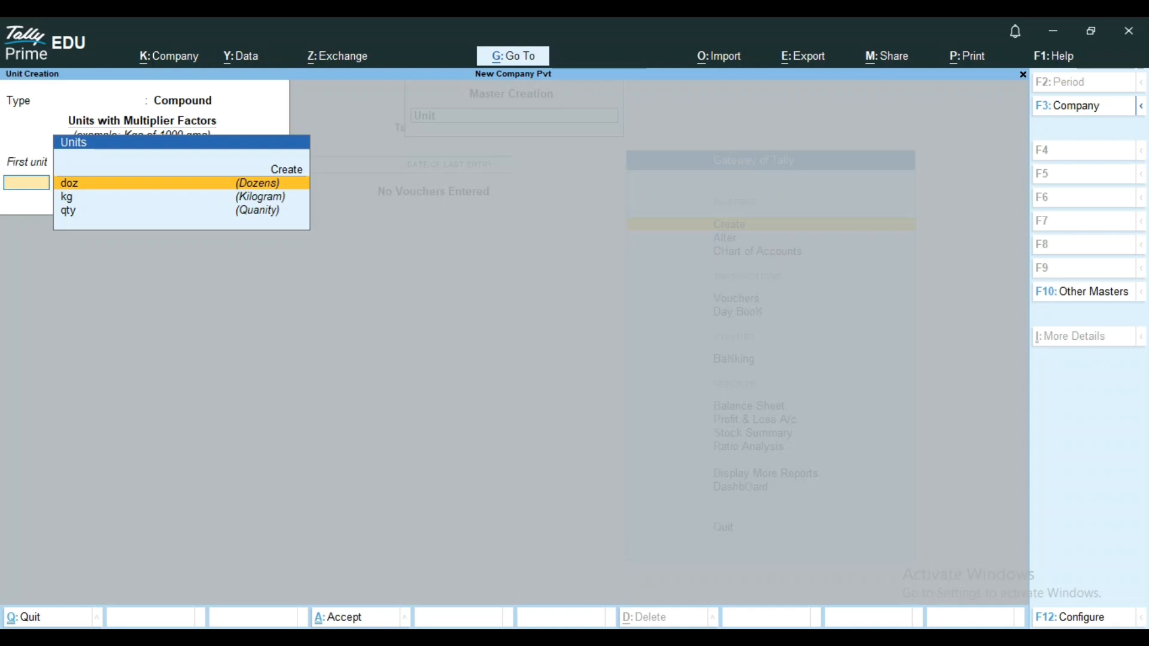
key("BackSpace")
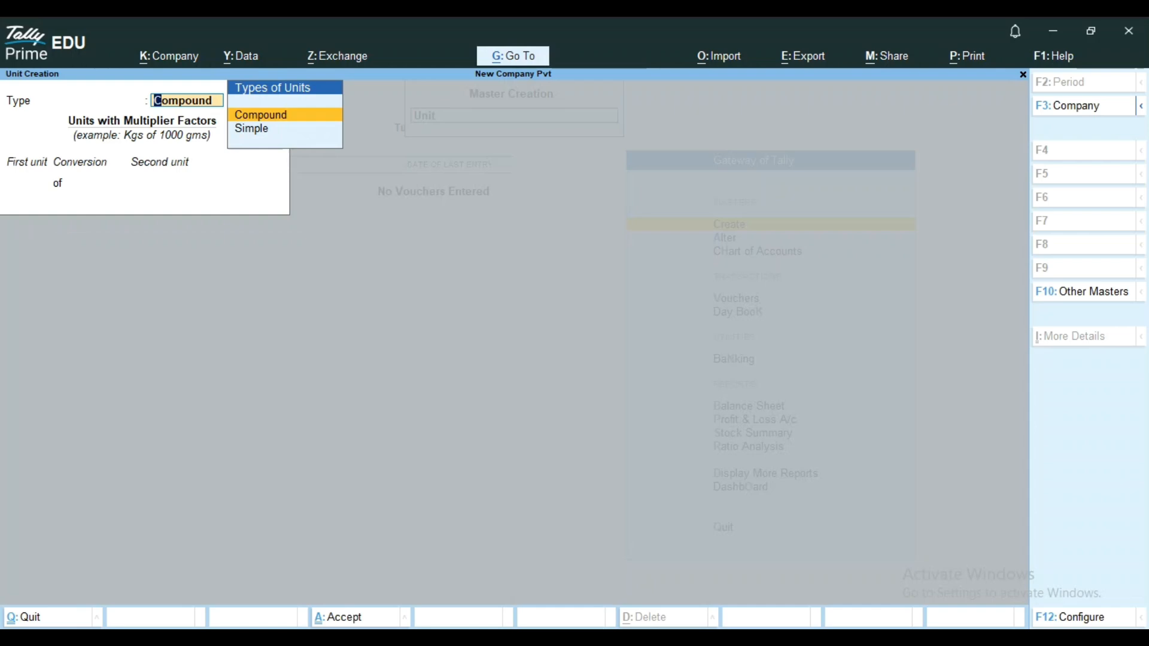
key("Return")
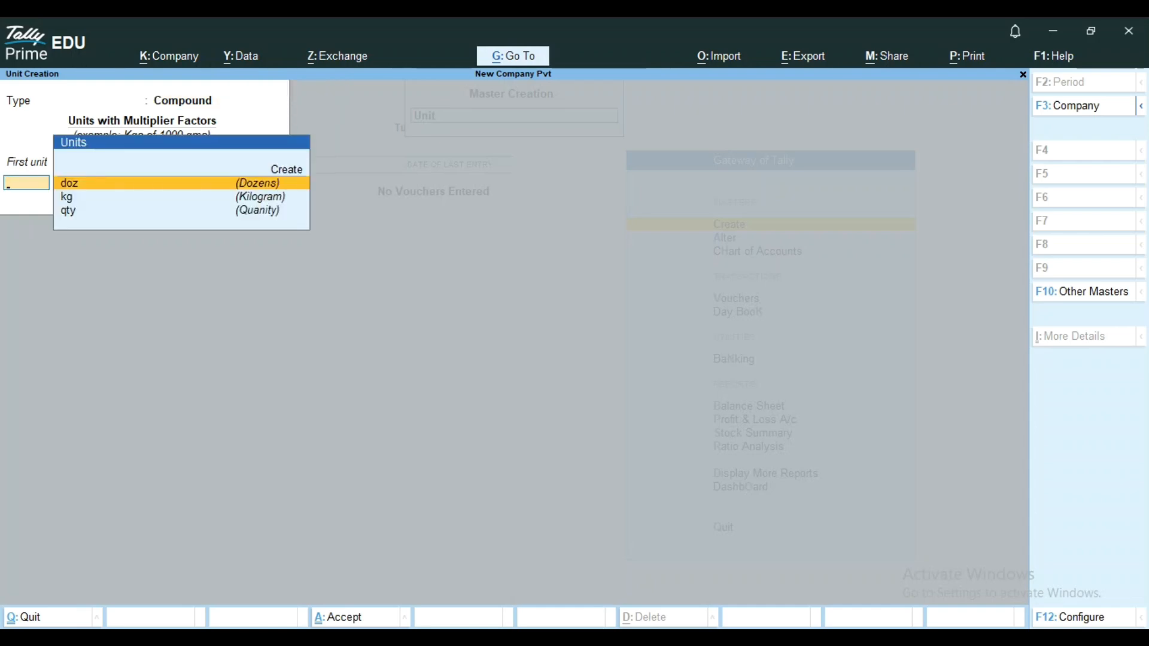
key("Up")
key("Return")
key("Up")
key("Down")
key("Escape")
key("n")
key("Up")
key("Down")
key("Escape")
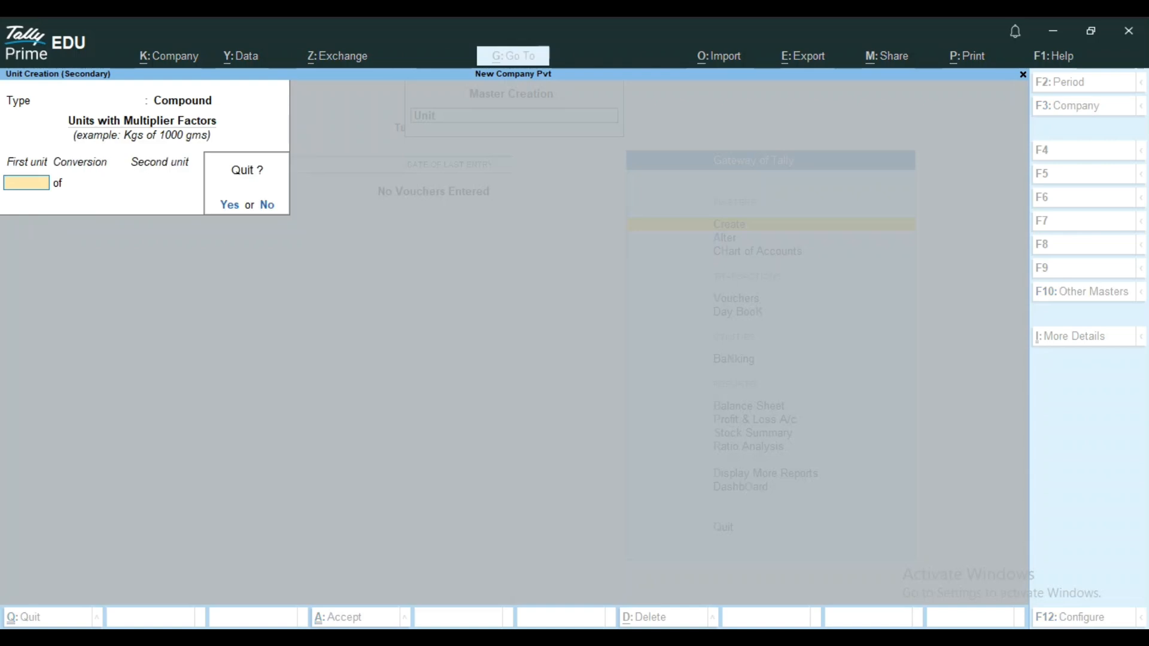
key("n")
key("Escape")
key("y")
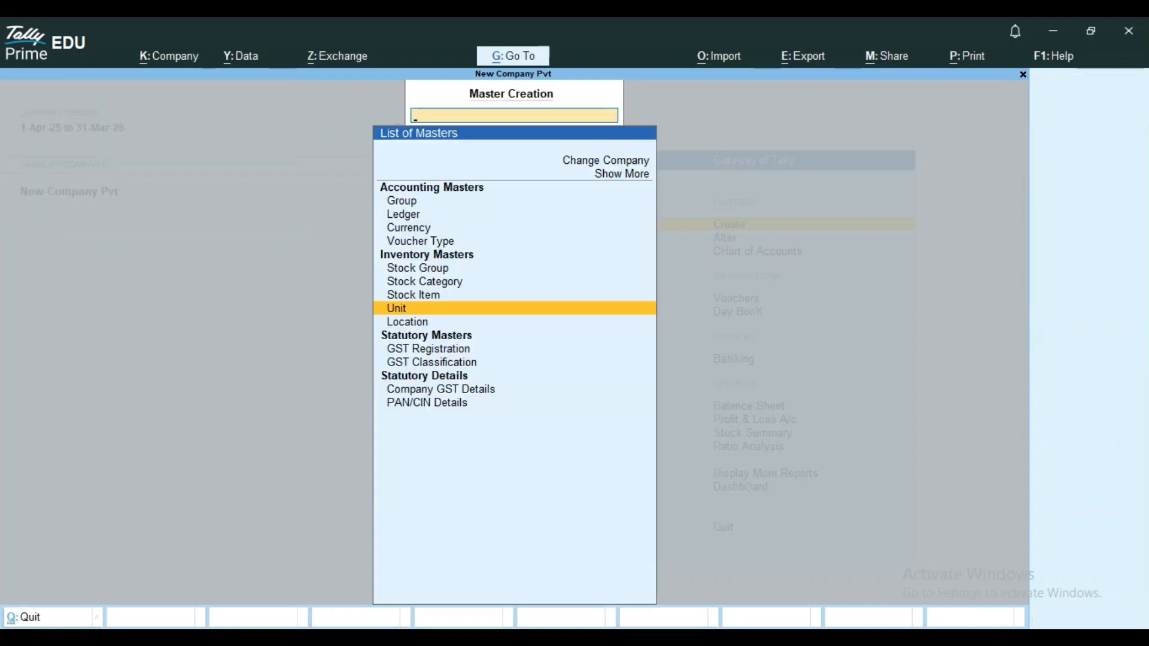
Start a new simple unit with the symbol pkt and the formal name Packet.
key("Return")
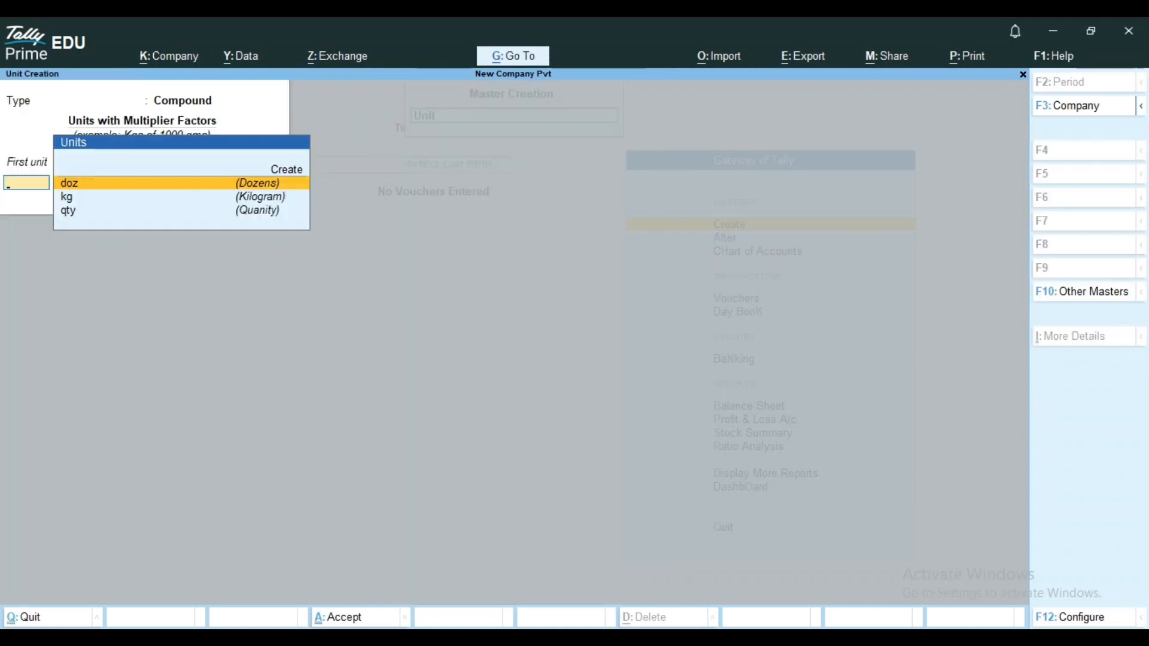
key("Up")
key("Up")
key("Down")
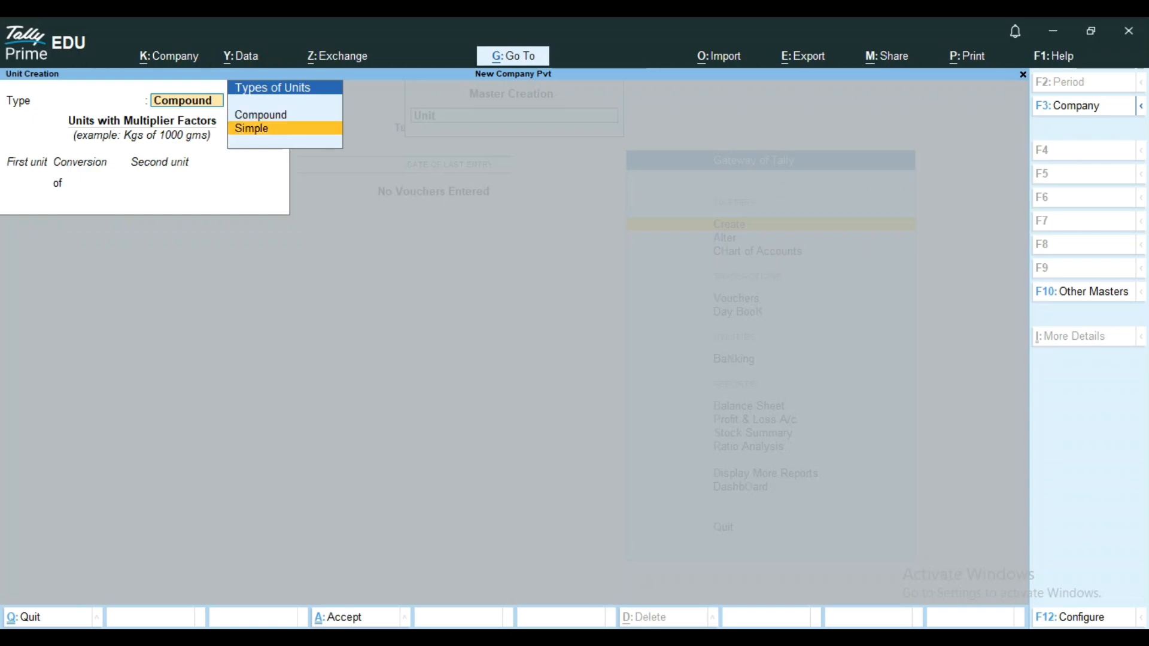
key("Return")
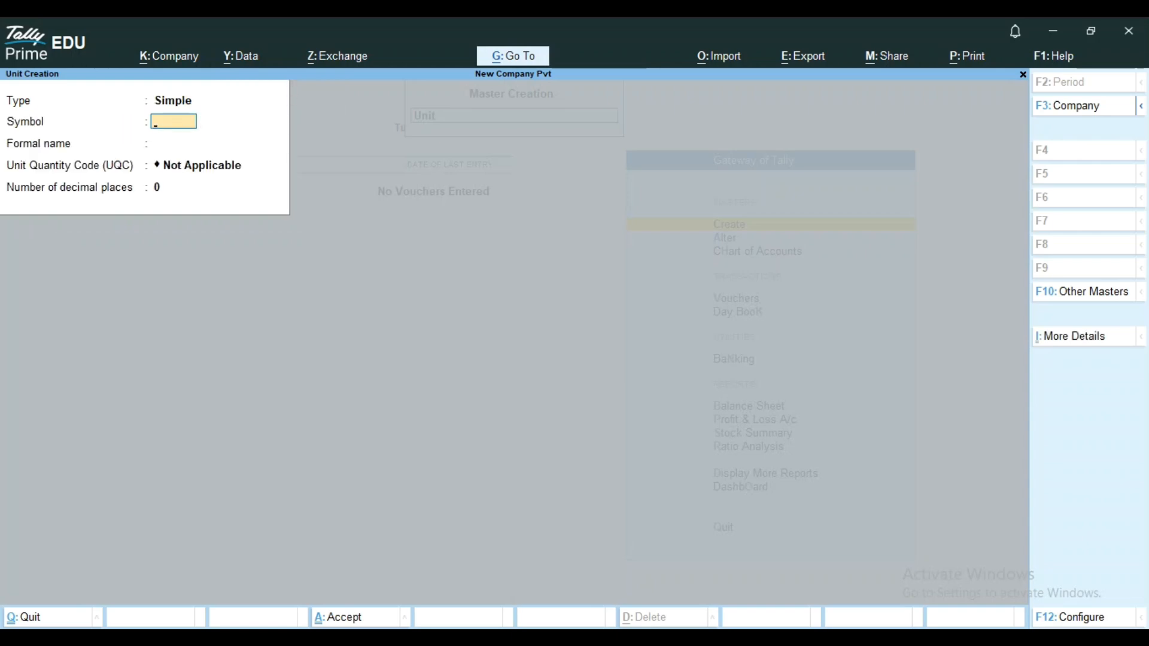
type("pa")
key("BackSpace")
type("kt")
key("Return")
type("Packet")
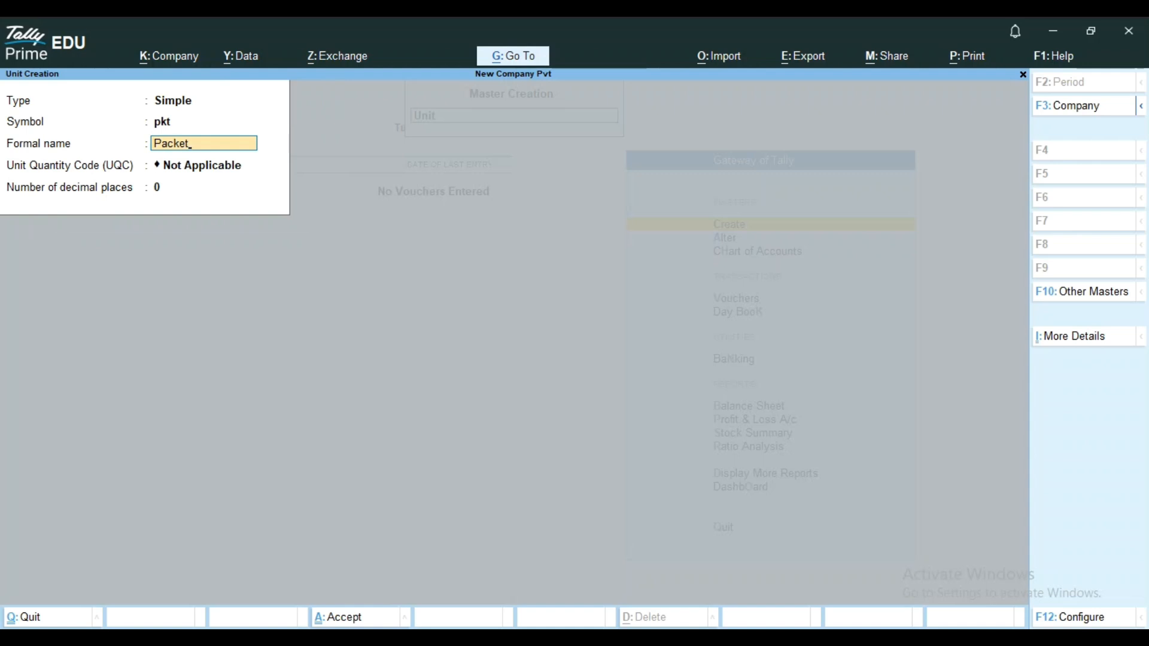
Assign the unit quantity code PAC-PACKS to the pkt unit and save it with 0 decimal places.
key("Return")
type("p")
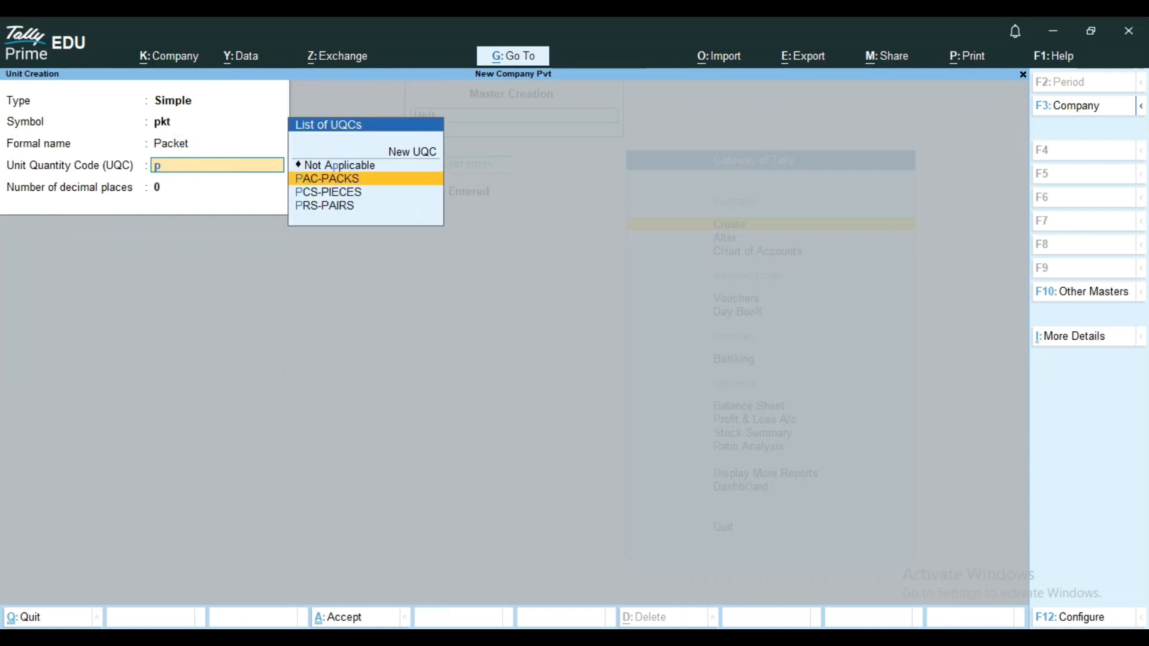
key("Return")
key("Return")
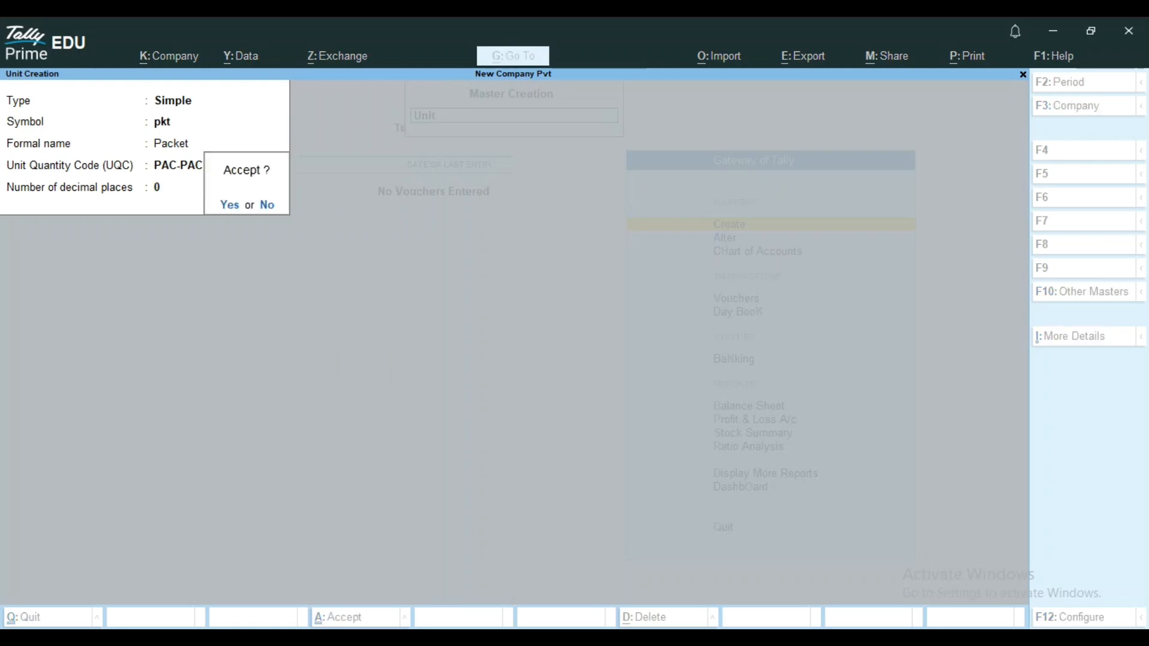
key("y")
Create and save a compound unit with pkt as first unit, conversion 10 and qty as second unit.
key("BackSpace")
key("Up")
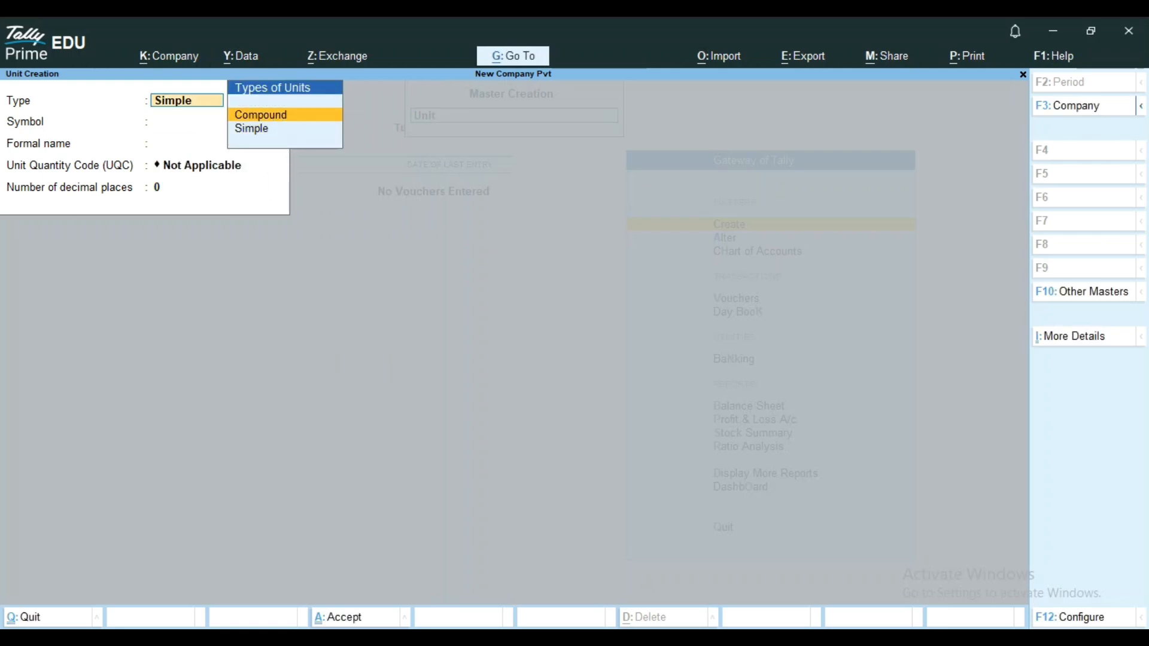
key("Return")
key("Down")
key("Down")
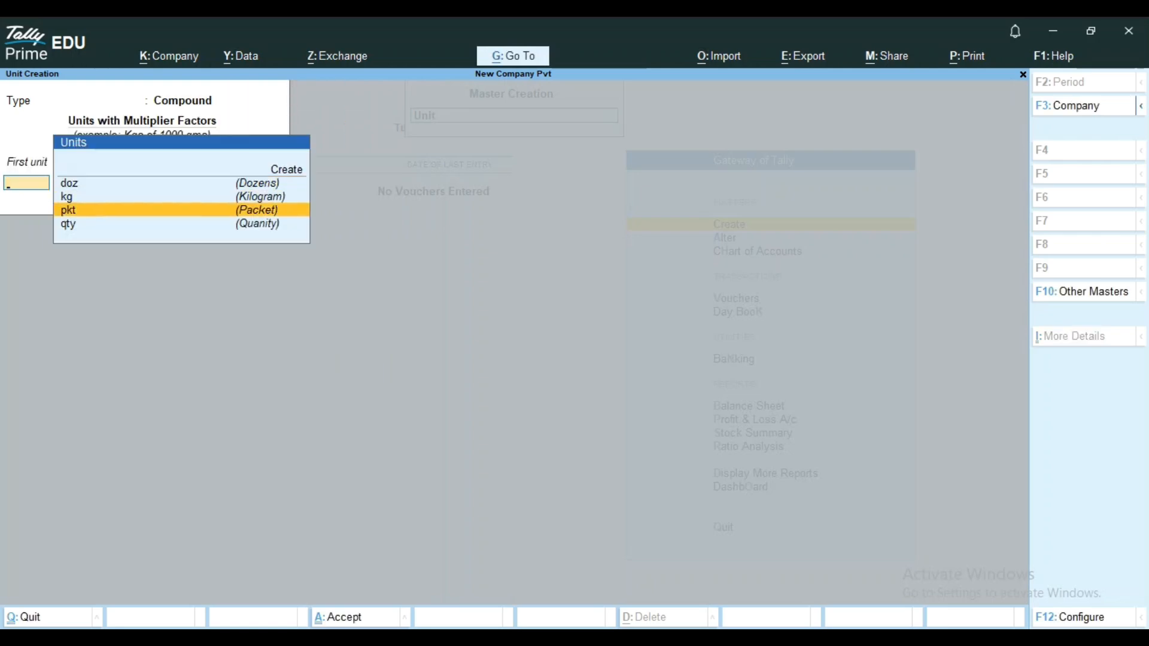
key("Return")
type("10")
key("Return")
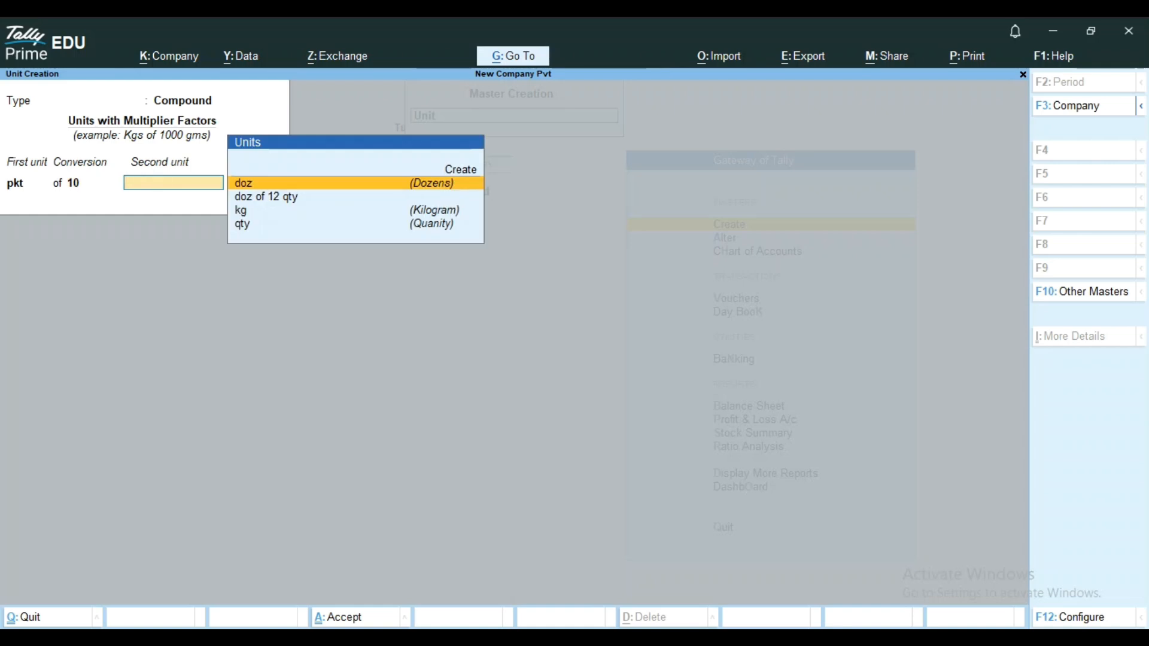
key("Down")
key("Down")
key("Down")
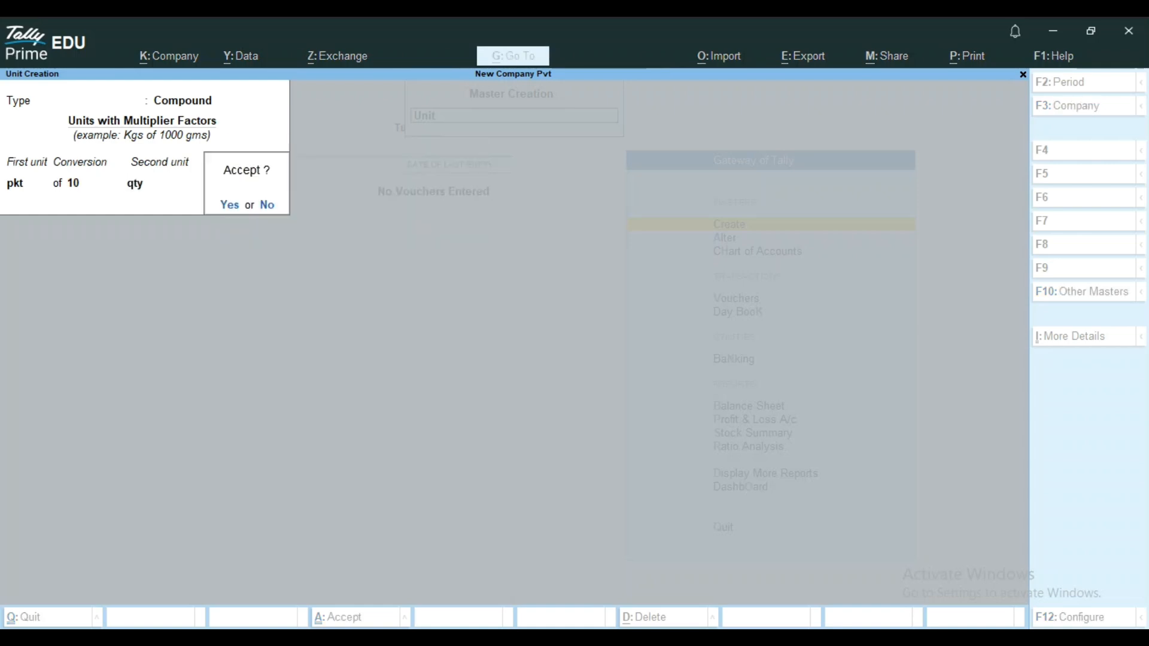
key("Return")
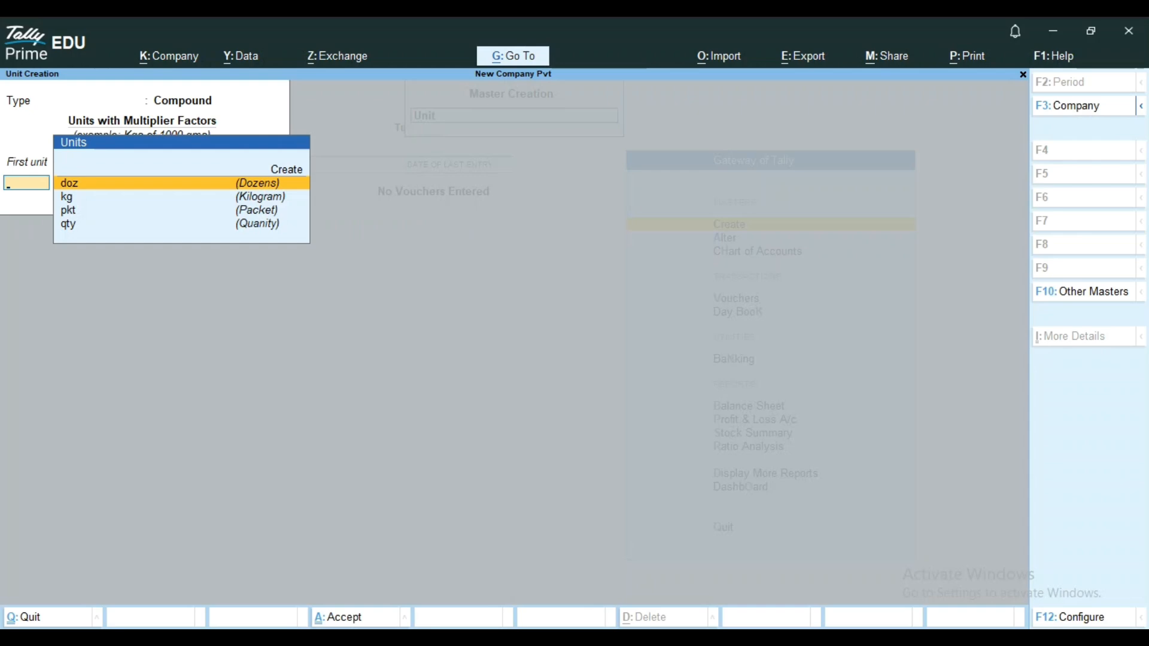
Leave unit creation and start a new location master instead of altering the existing Main Location.
key("Escape")
key("Return")
key("Down")
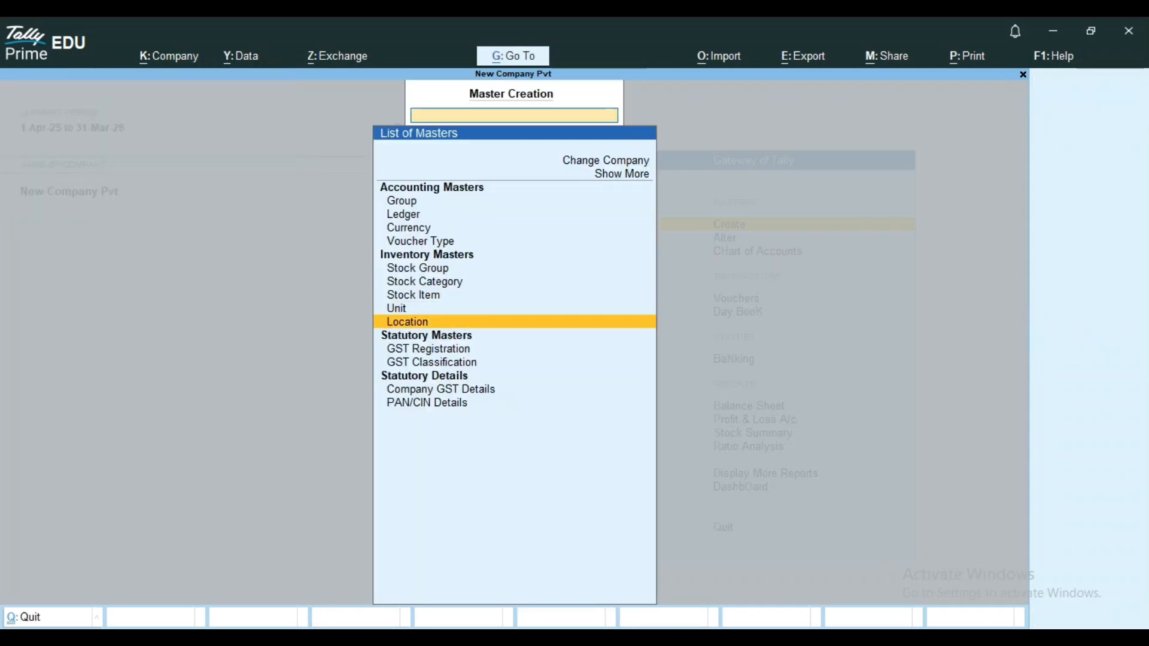
key("Return")
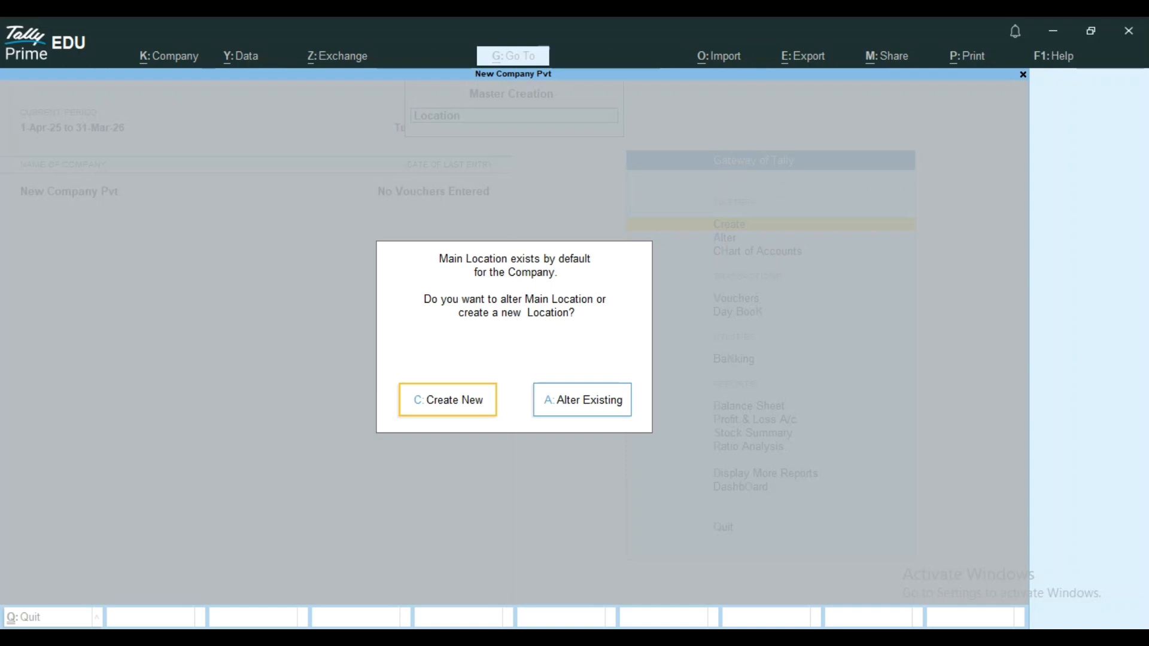
key("Return")
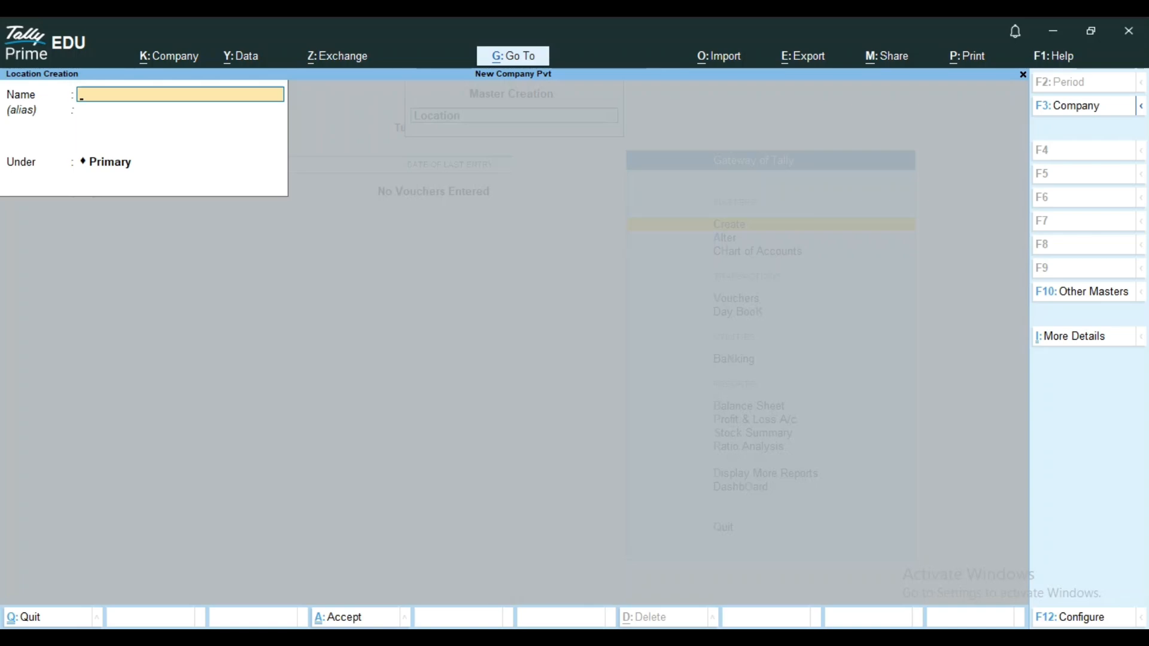
Create the location Godown under Primary with no alias and save it.
type("God")
type("owb")
key("BackSpace")
key("BackSpace")
type("wn")
key("Return")
key("Return")
key("Return")
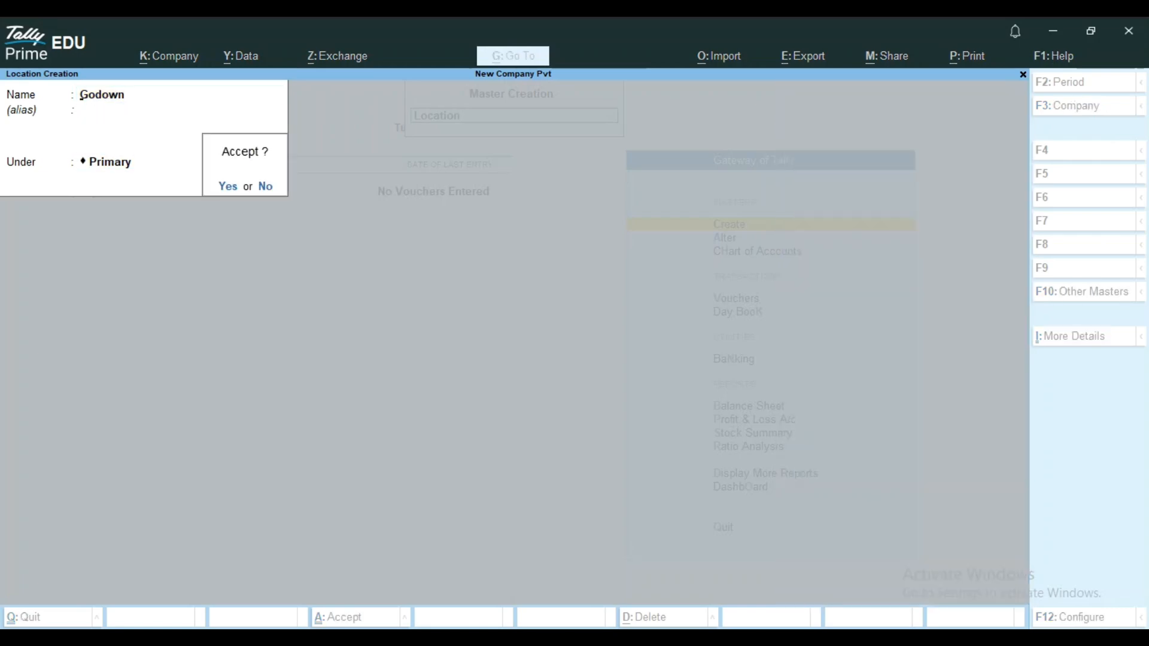
key("Return")
Create a second location named Showroom under Primary and save it.
type("Showroom")
key("Return")
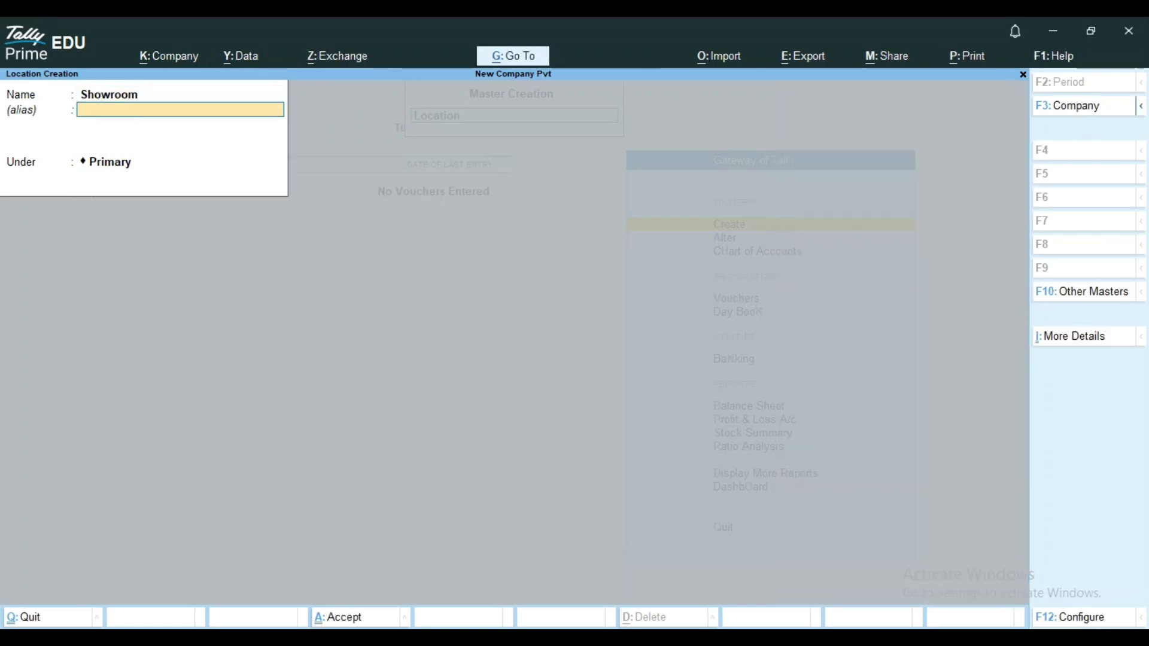
key("Return")
key("Return")
key("Return")
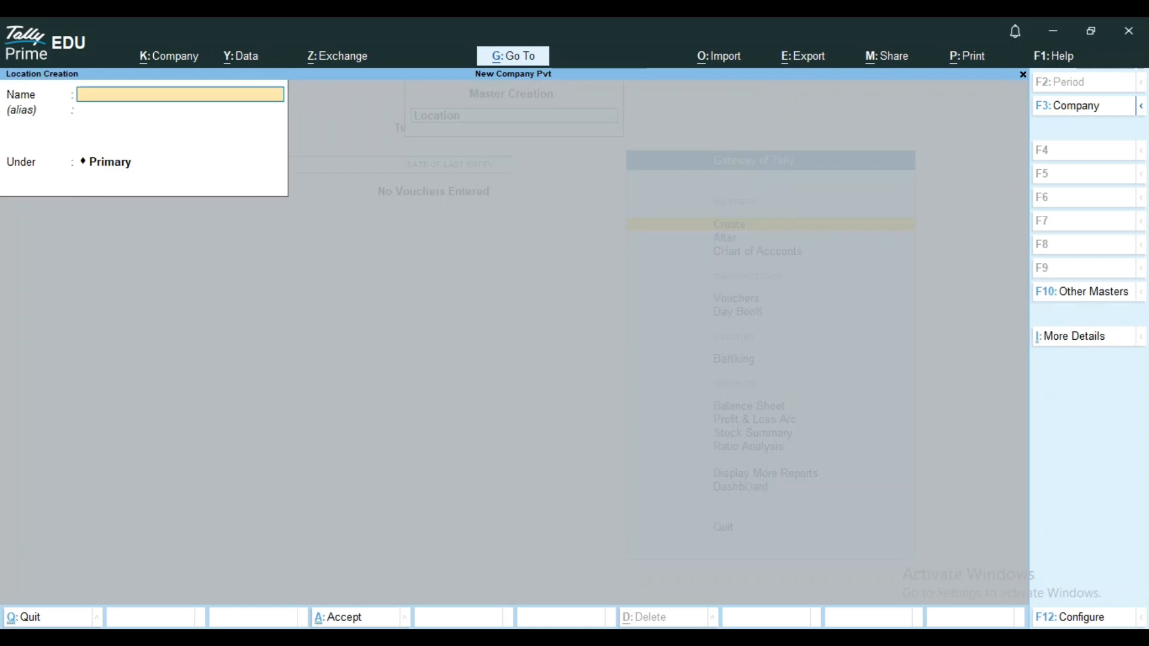
Add a location named City Godwon under Primary and save it.
type("City Godwo")
type("n")
key("Return")
key("Return")
Add a location named Village Godwon under Primary and save it.
key("Return")
key("Return")
type("Village Godwon")
key("Return")
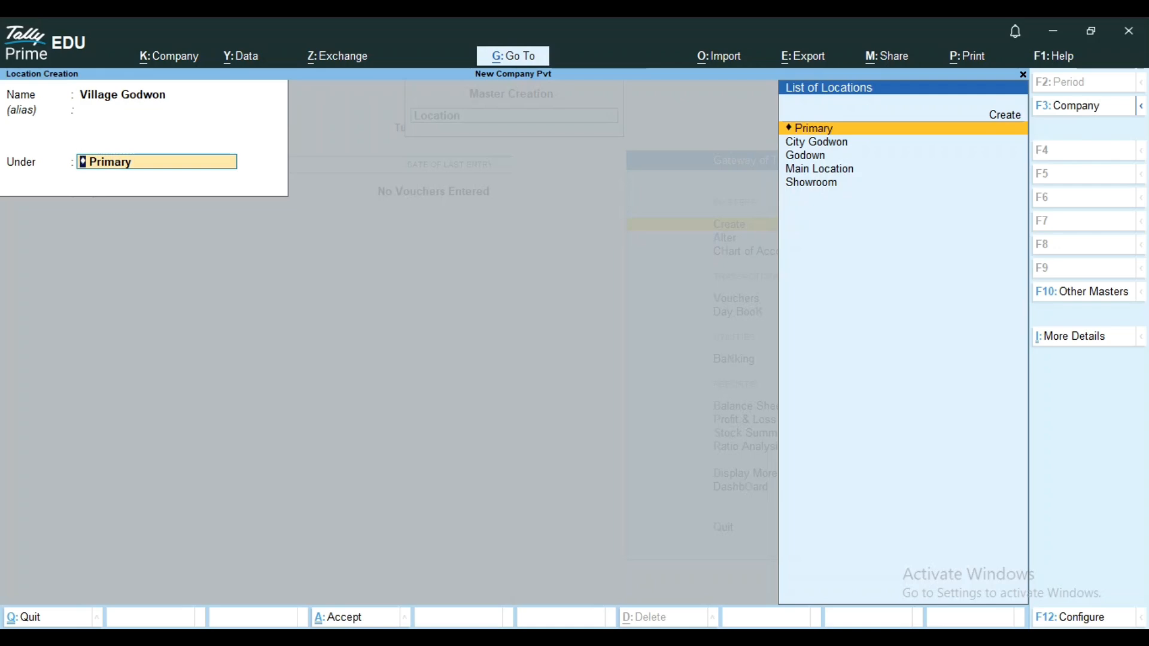
key("Return")
key("Return")
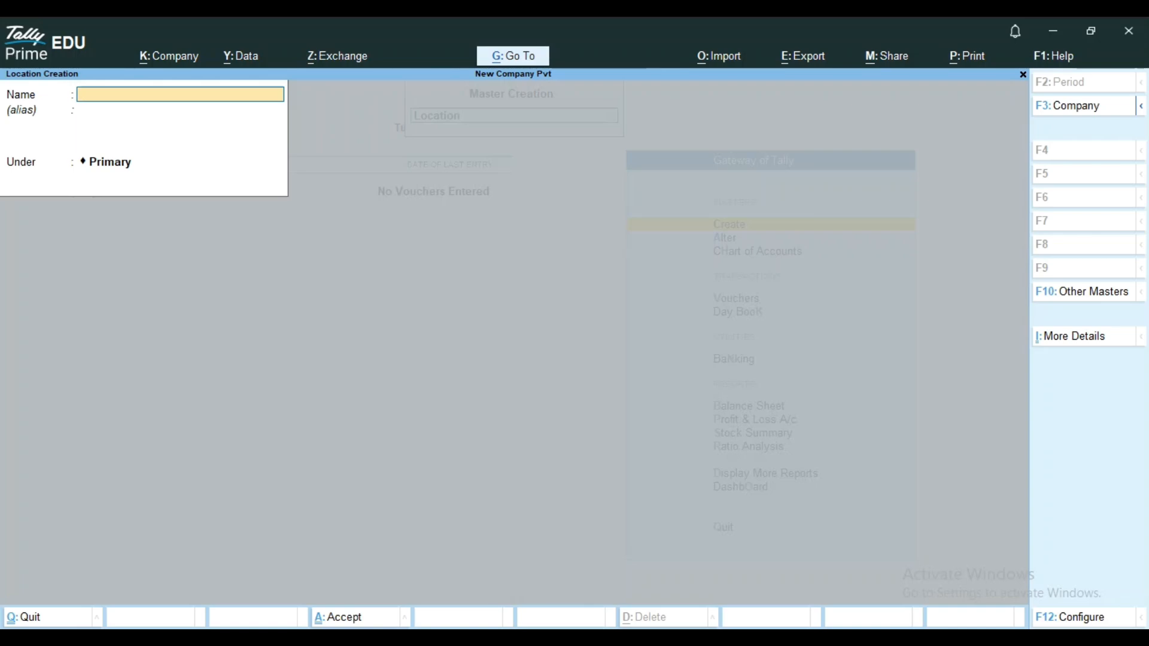
Leave location creation and open a blank form for a new Stock Item master.
key("Escape")
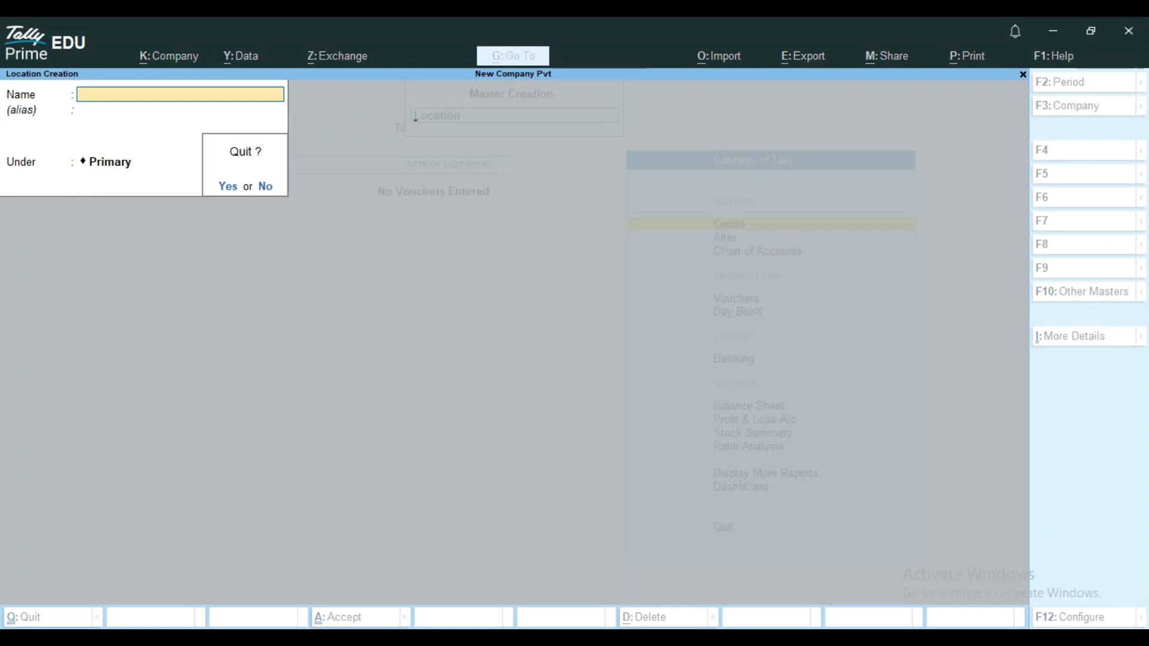
key("y")
key("Up")
key("Up")
key("Up")
key("Up")
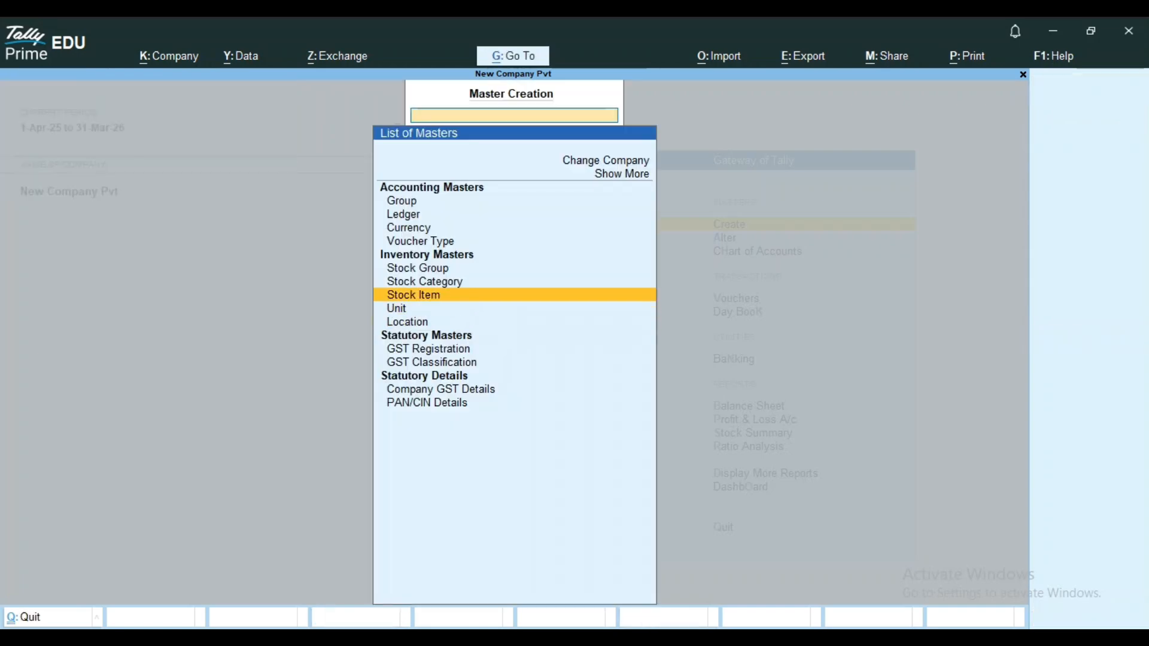
key("Down")
key("Down")
key("Down")
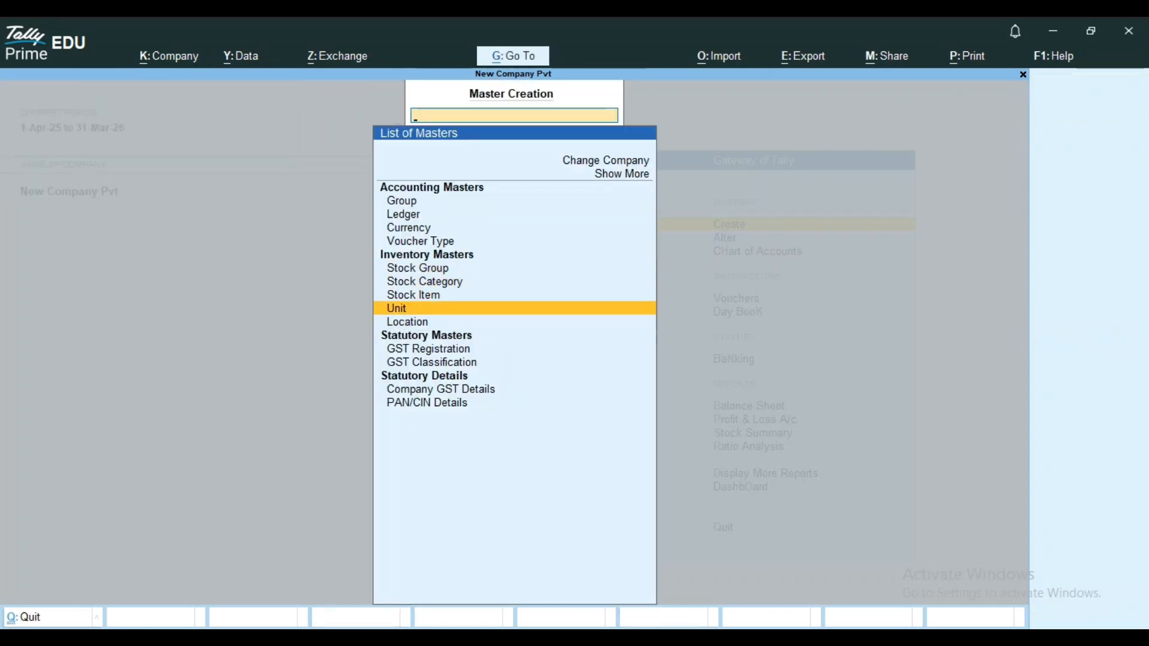
key("Down")
key("Up")
key("Up")
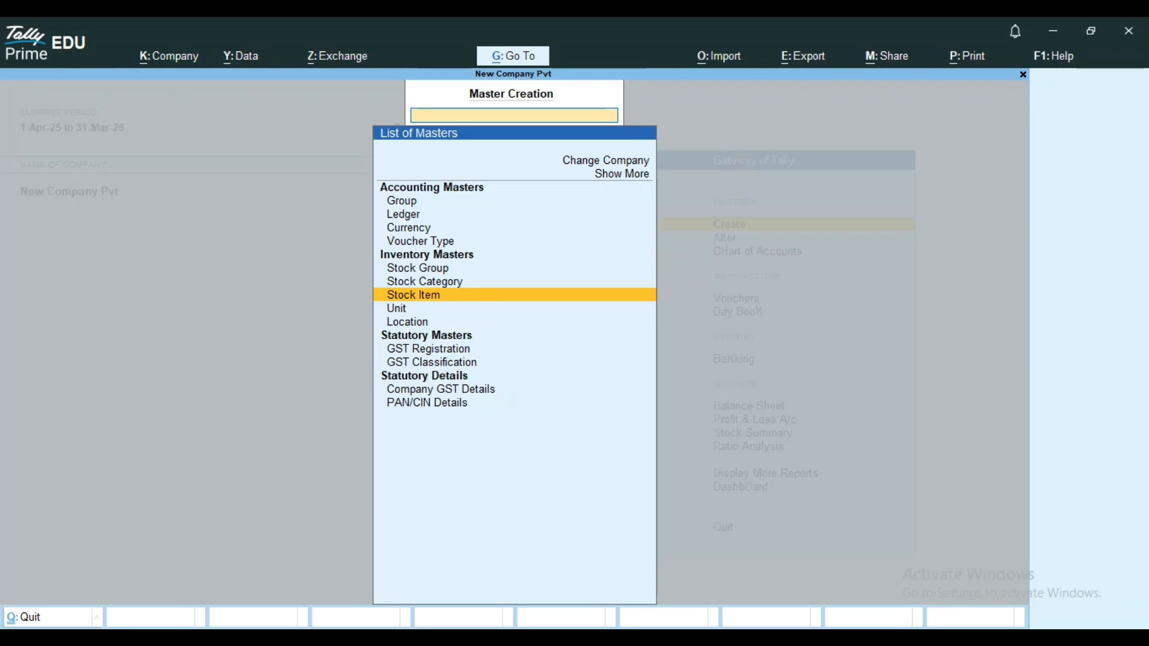
key("Return")
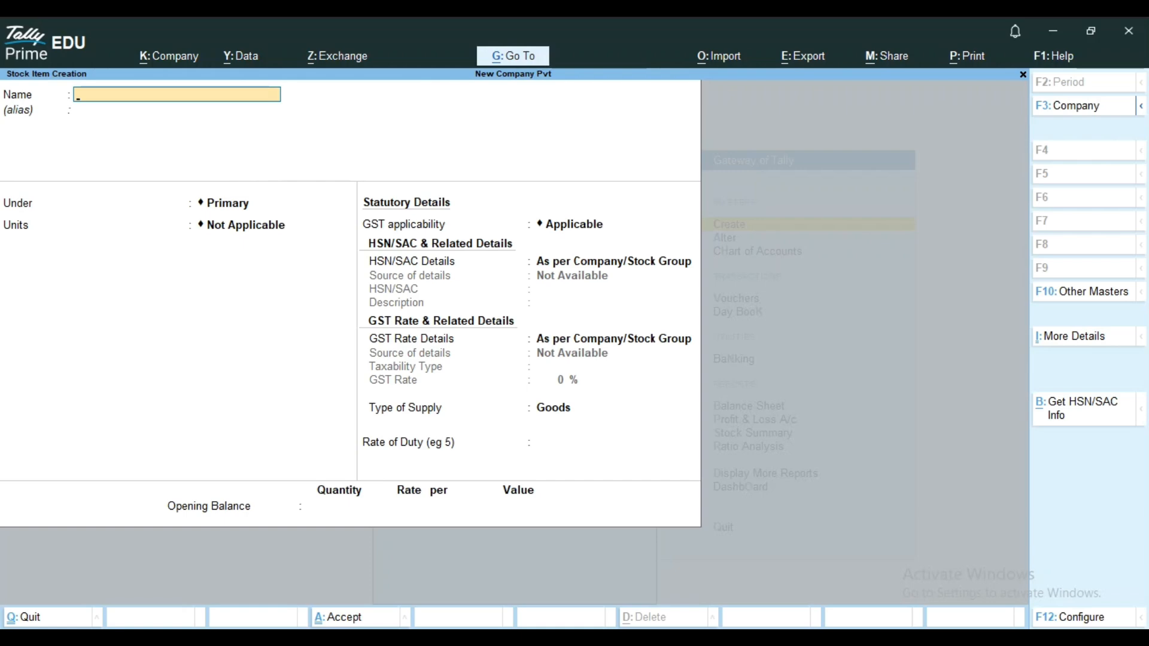
Configure stock item creation with Provide GST Details and Provide Rate of Duty both set to No.
key("F12")
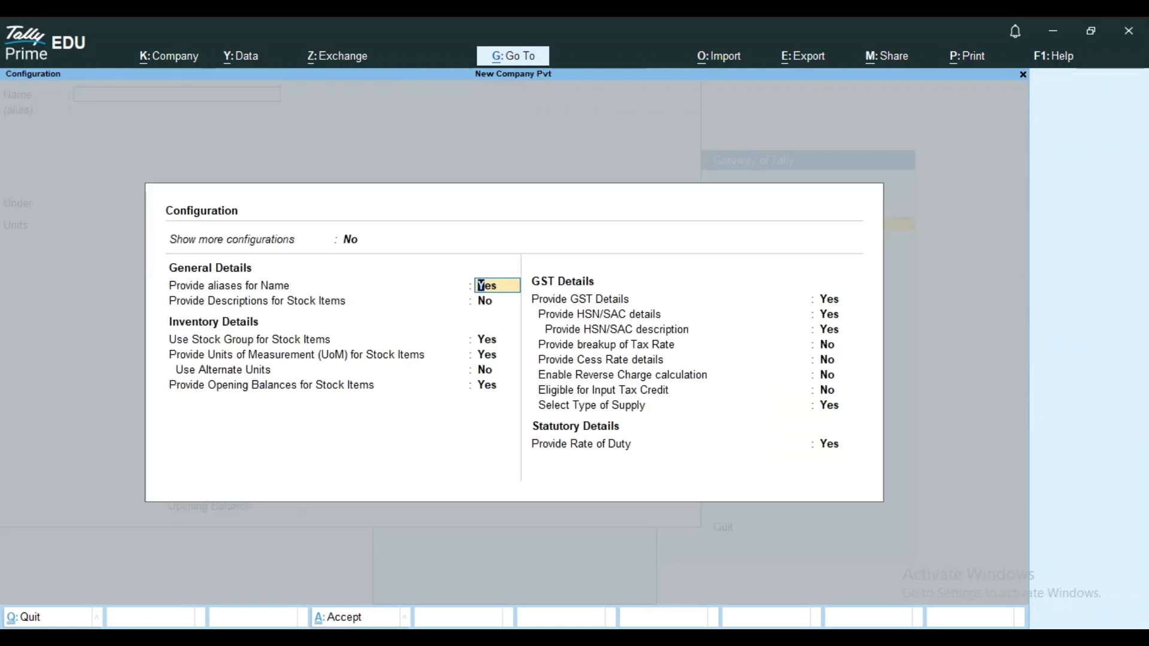
key("Return")
key("Return")
key("Return")
key("Return")
key("Return")
key("Return")
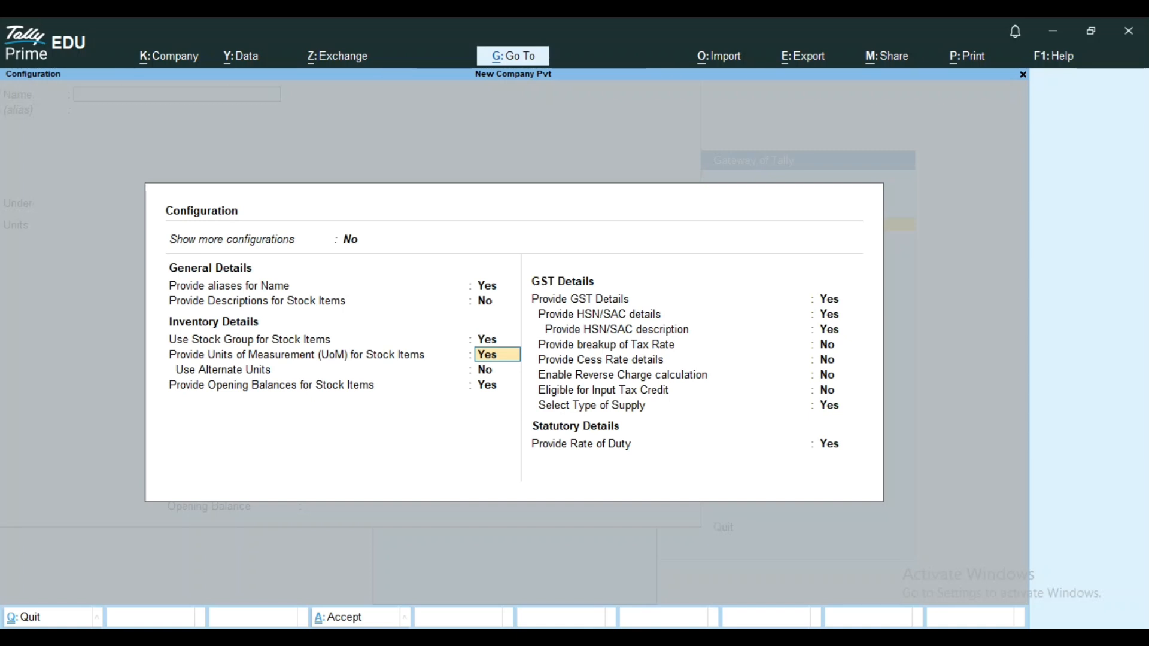
type("n")
key("Return")
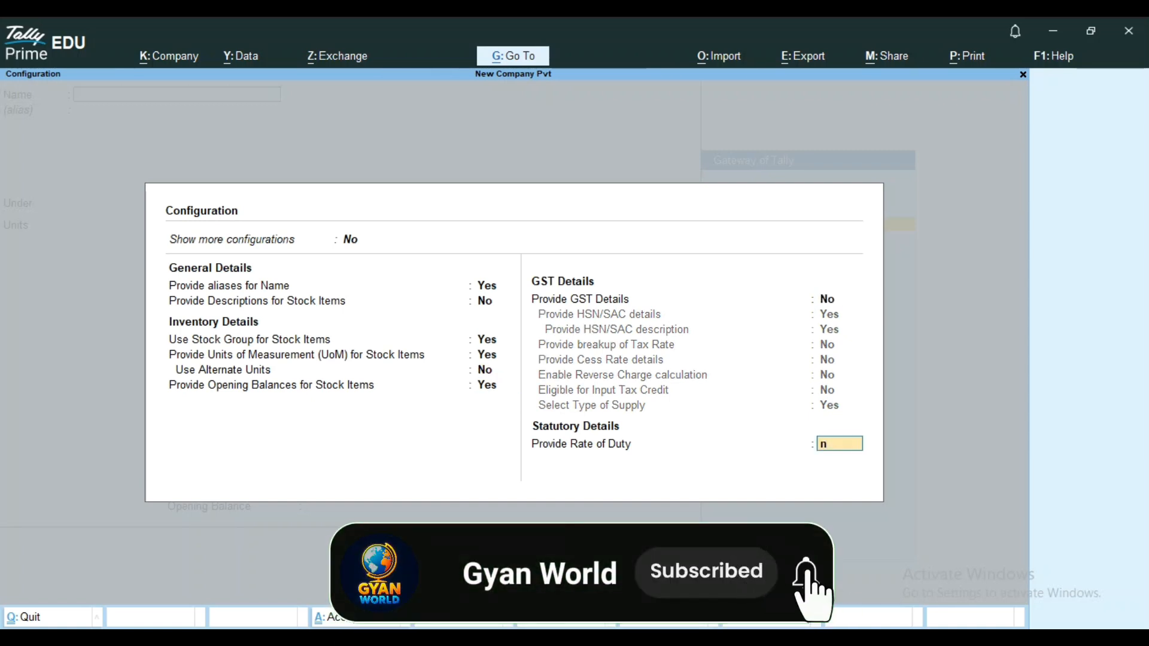
key("Return")
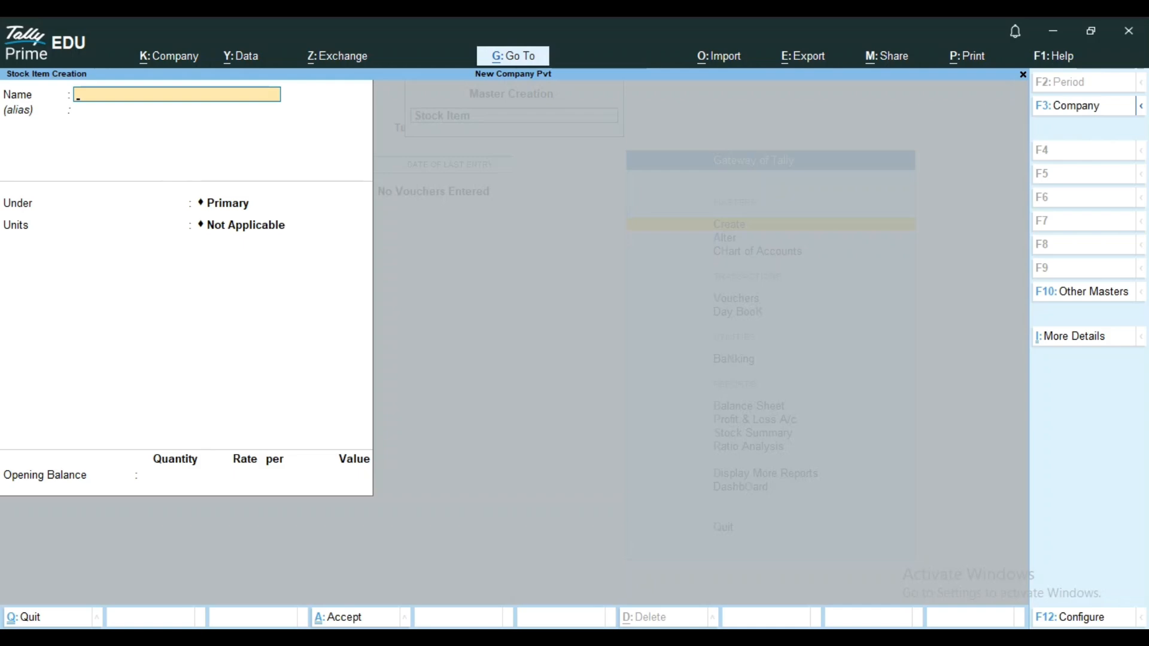
Name the new stock item F351 Mobile, leave its alias empty and place it under the Vivo group.
type("F351 Mobiel")
key("BackSpace")
key("BackSpace")
type("le")
key("Return")
key("Return")
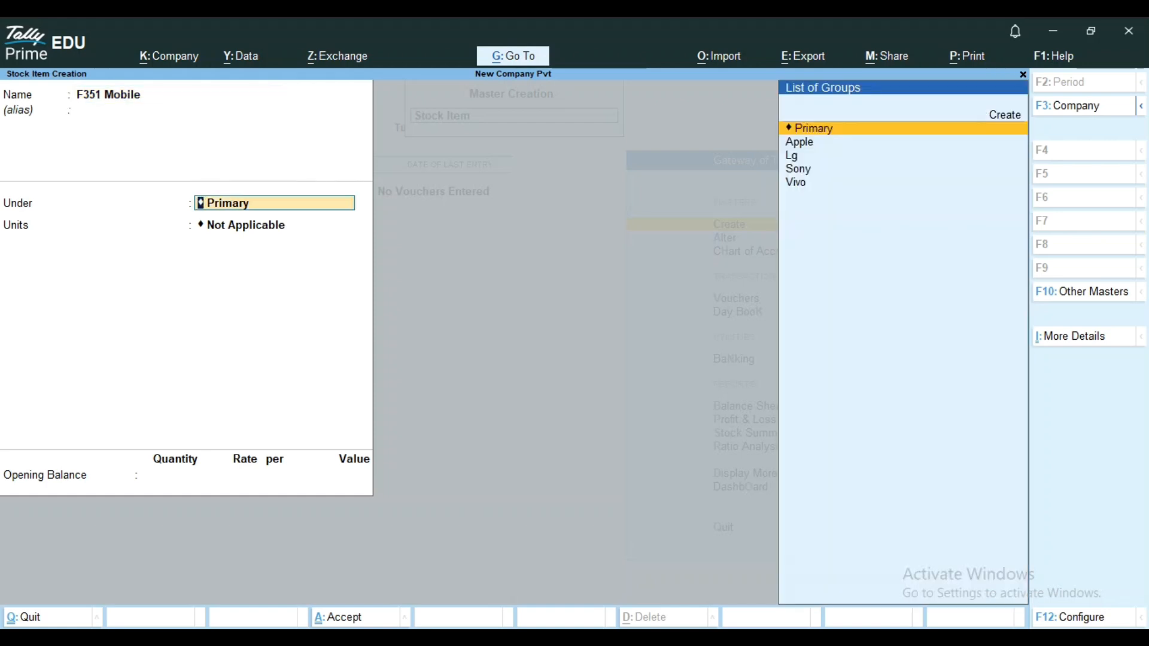
key("Down")
key("Down")
key("Down")
key("Down")
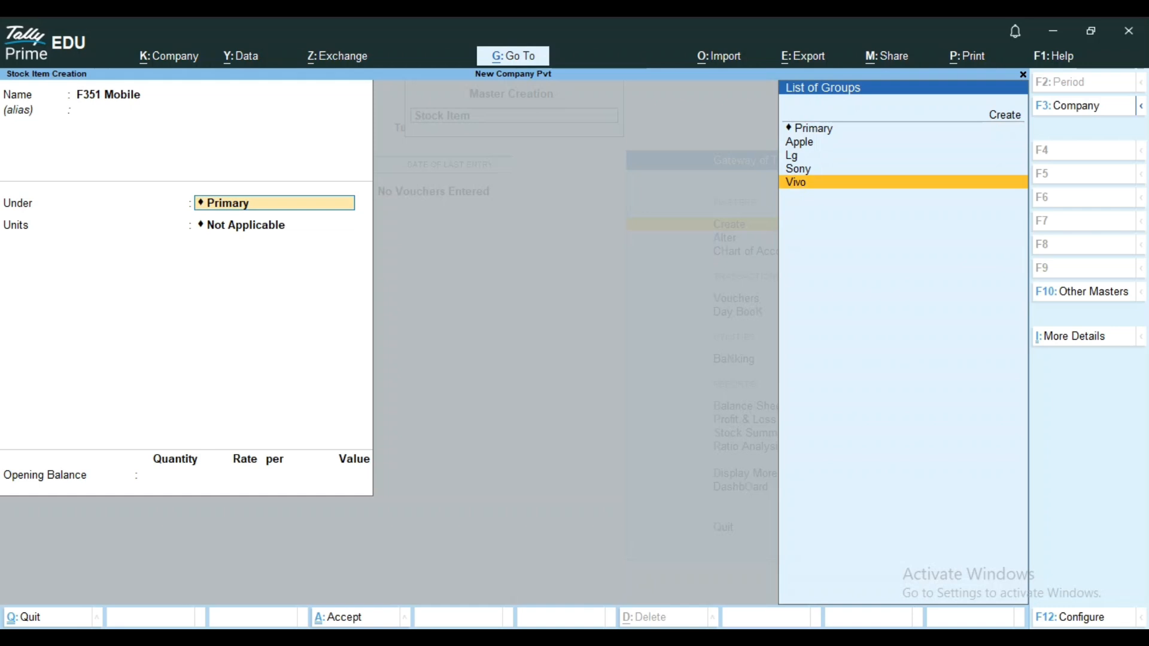
key("Return")
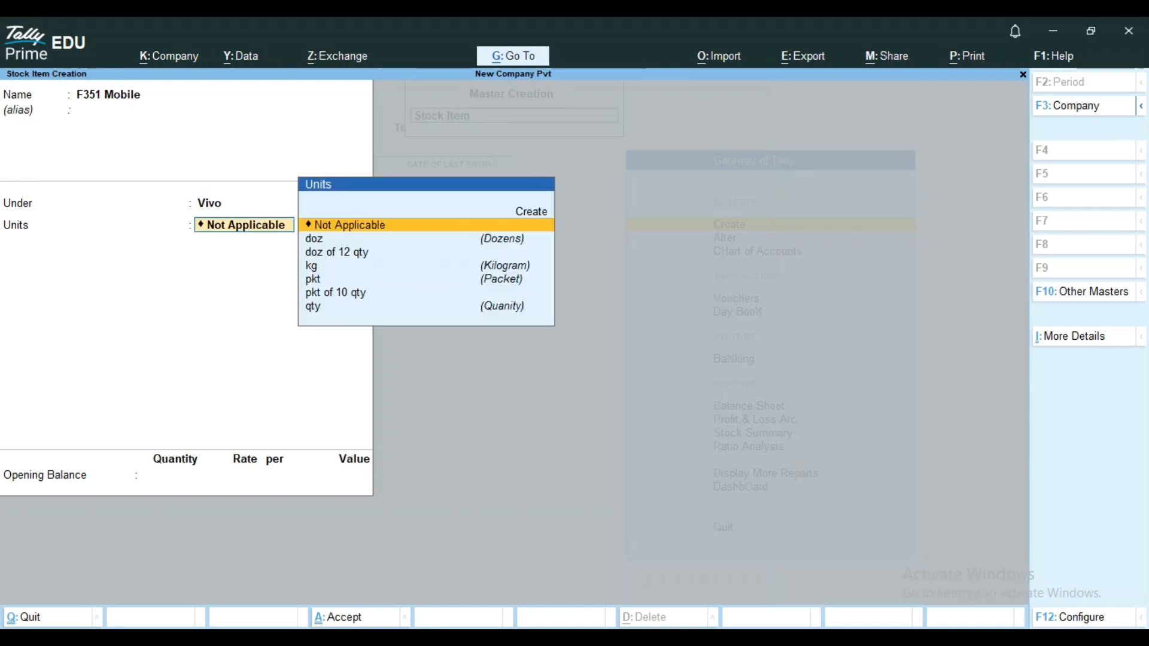
Set the unit of measurement of F351 Mobile to qty.
key("Down")
key("Down")
key("Down")
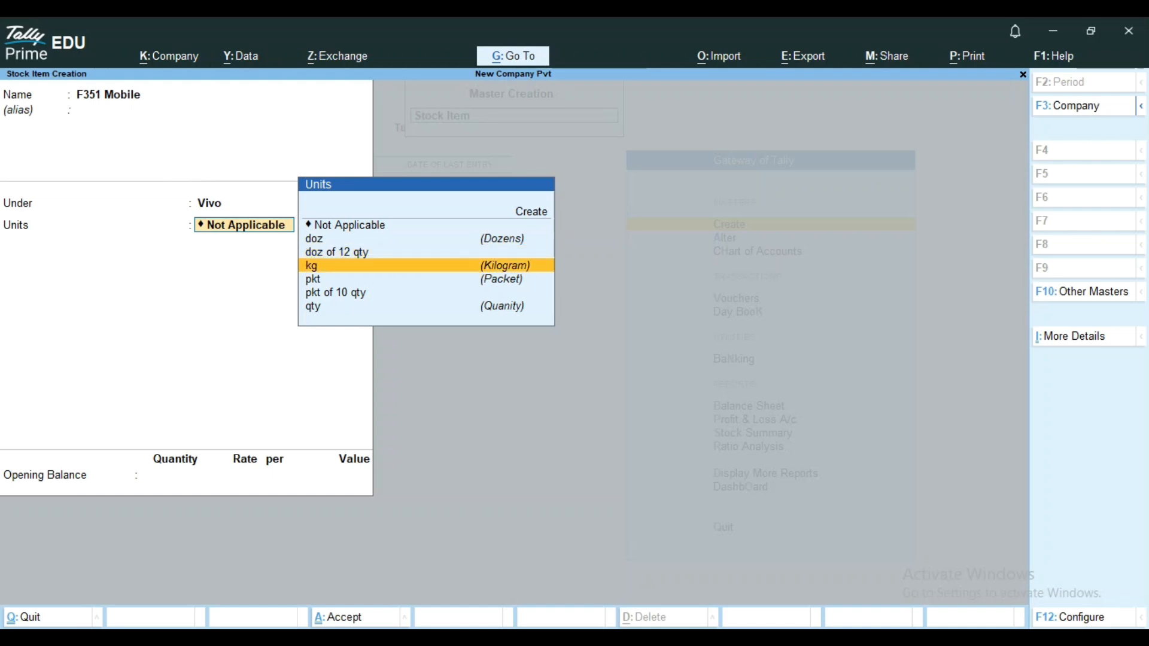
key("Down")
key("Down")
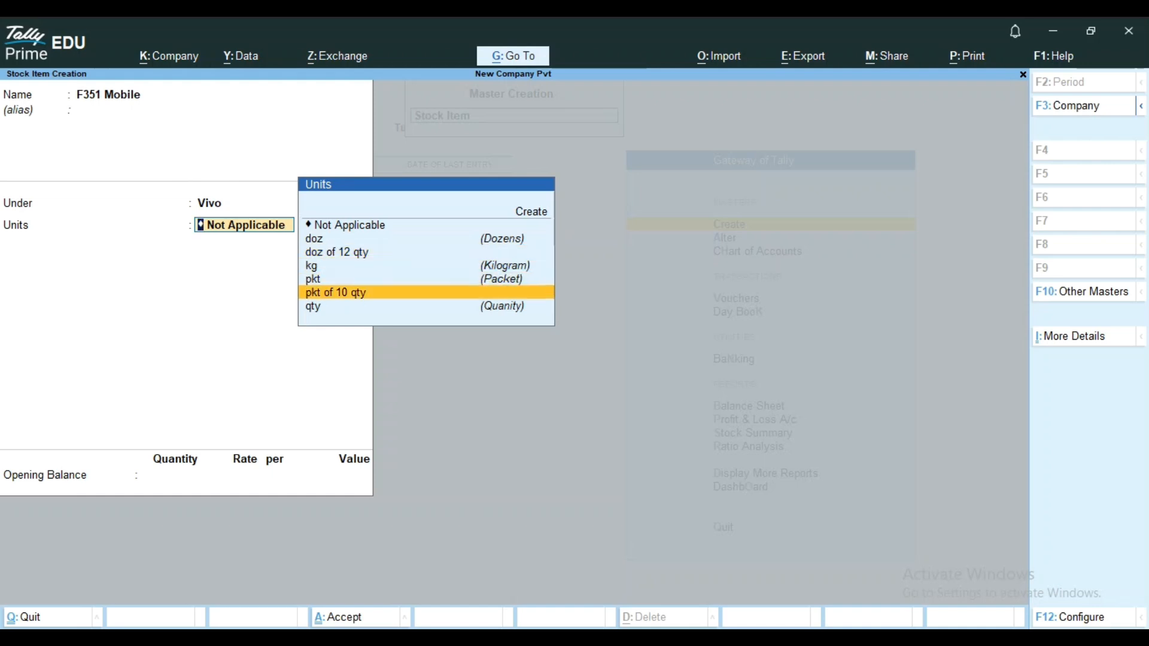
key("Down")
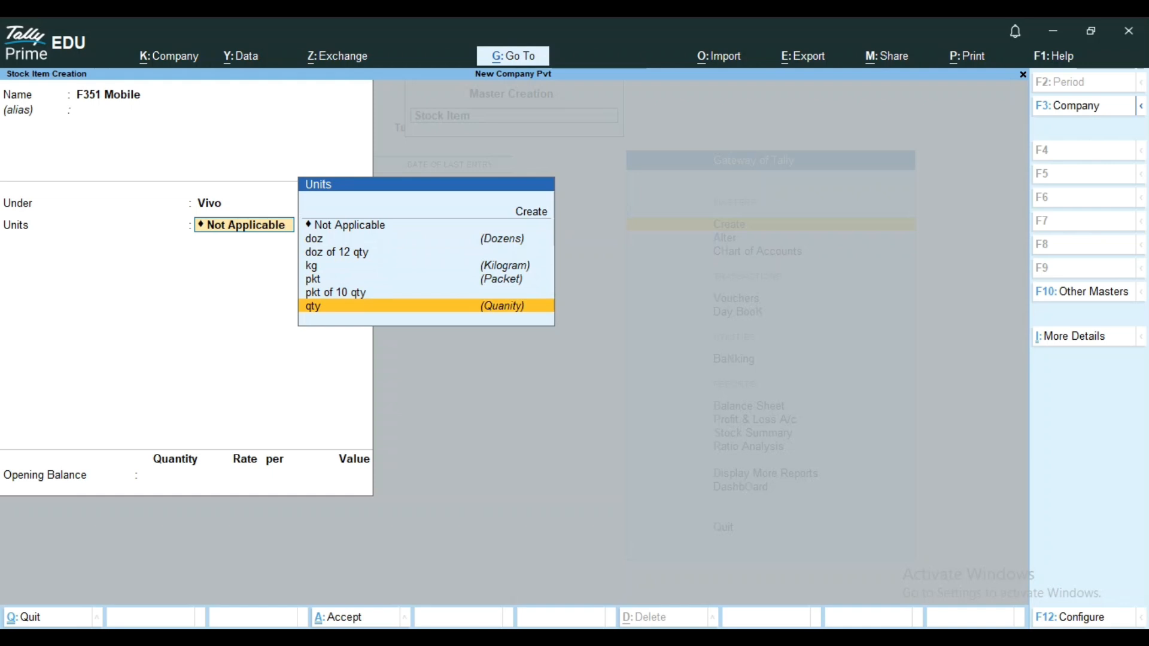
key("Return")
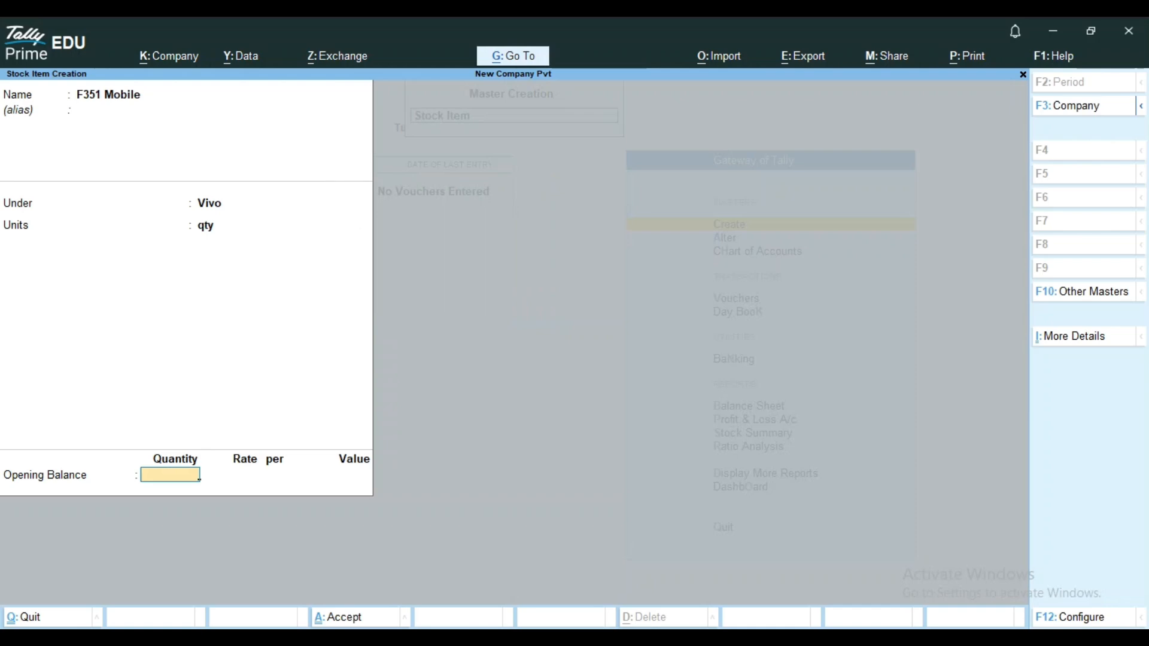
Review the stock item configuration options and return to the opening balance quantity without saving the item.
key("F12")
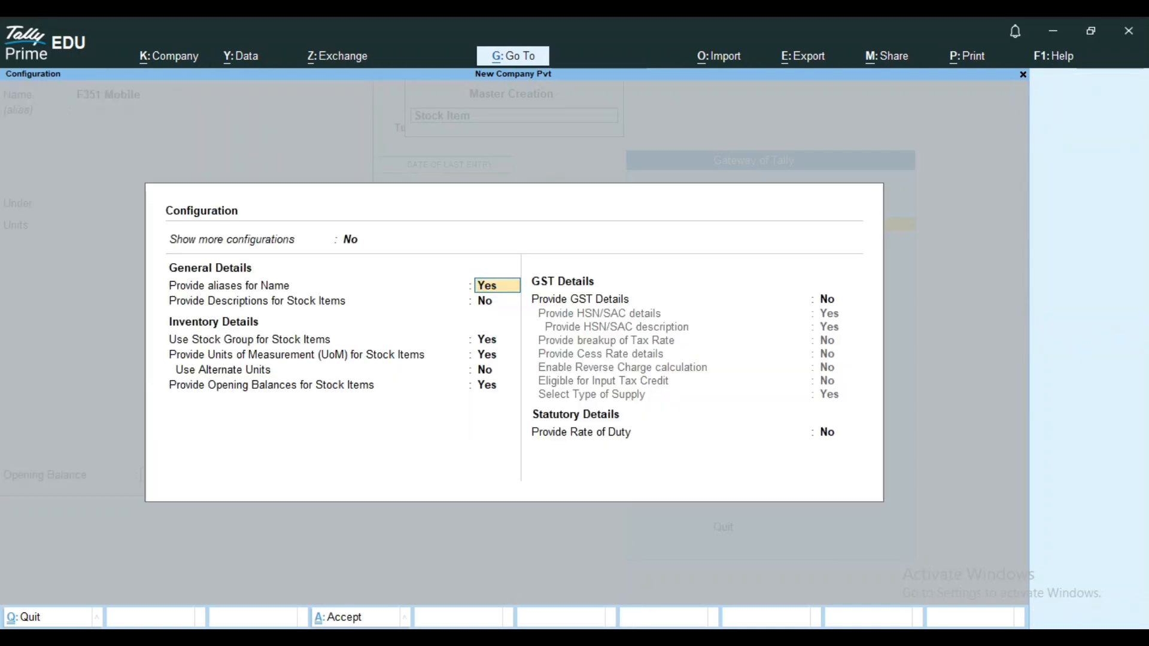
key("Return")
key("Return")
key("Return")
key("Return")
key("Return")
key("Return")
key("Return")
key("Return")
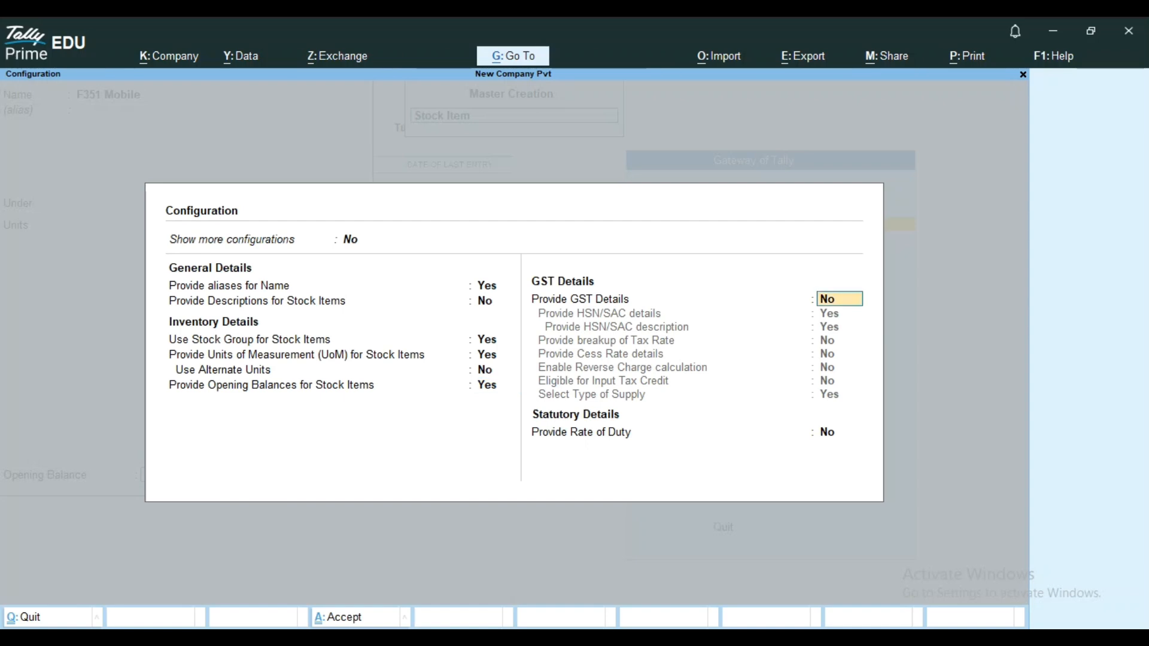
key("Return")
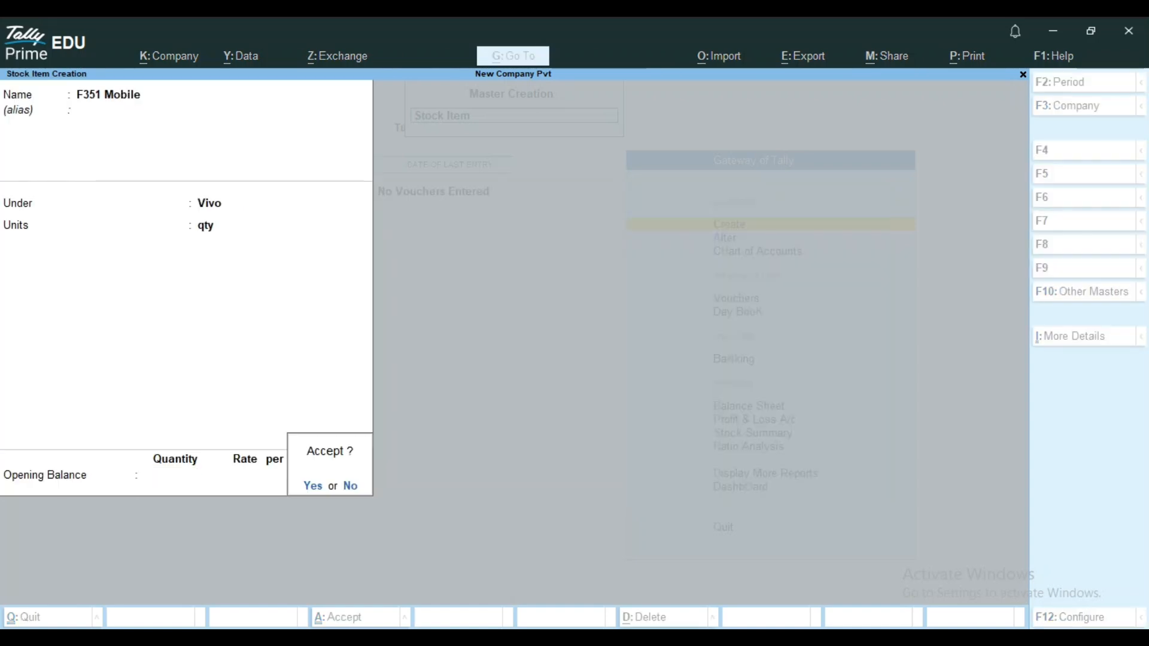
key("Escape")
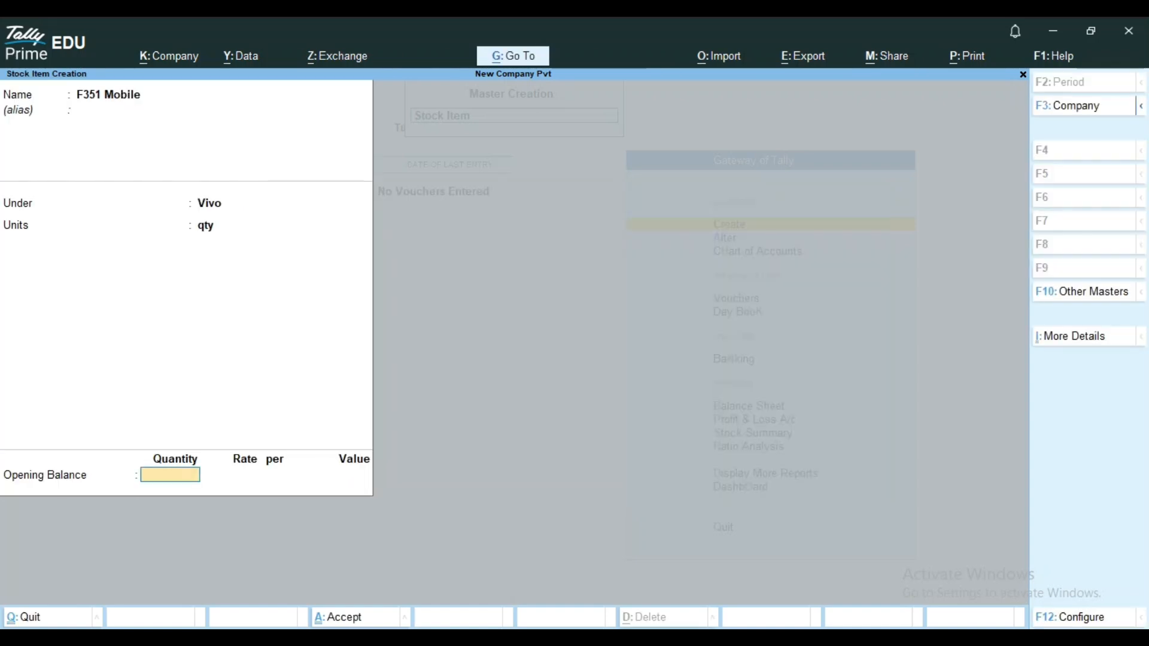
Enter an opening quantity of 100 for F351 Mobile and allocate 50 qty to Showroom at a rate of 15,200.
type("100")
key("Return")
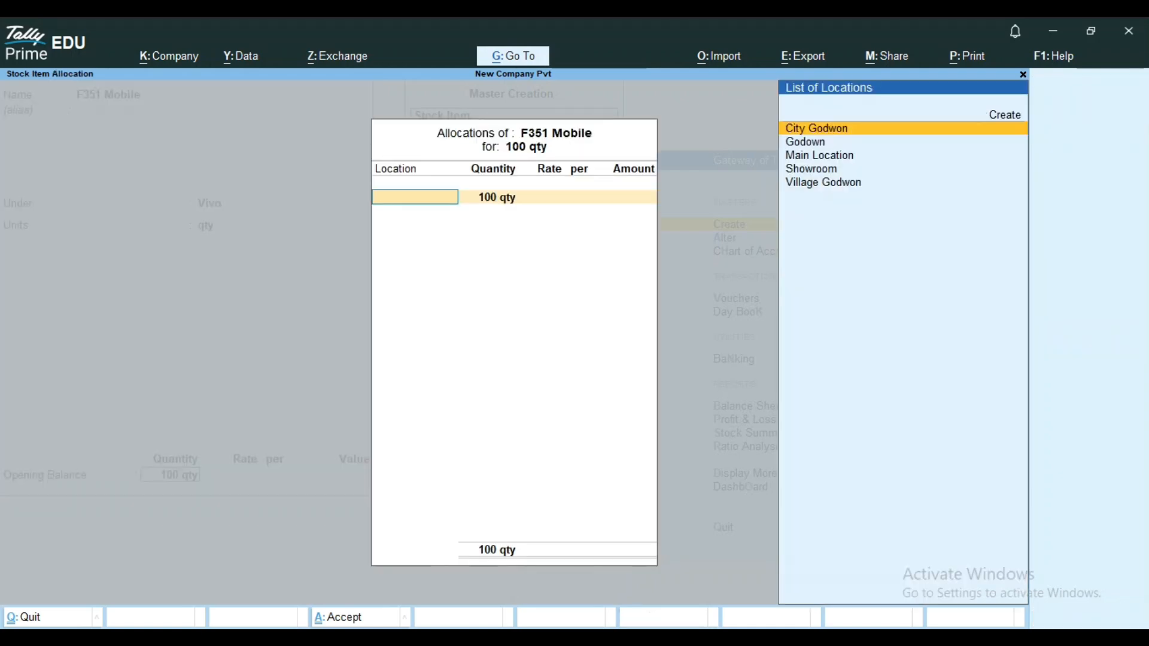
key("Down")
key("Down")
key("Down")
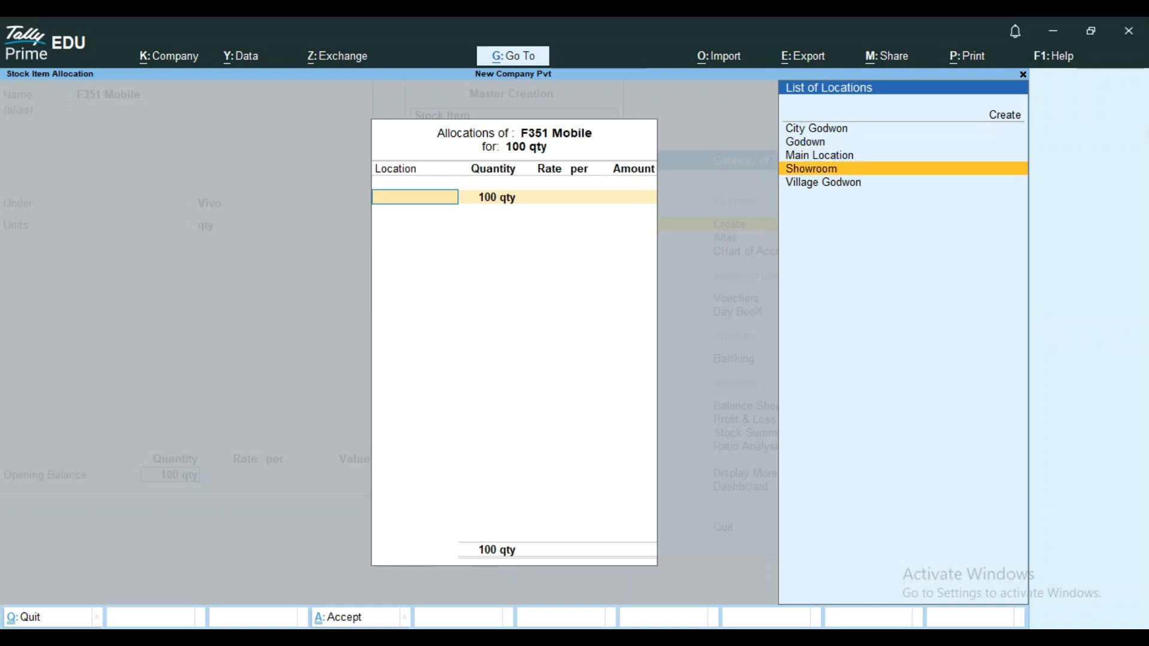
key("Return")
type("50")
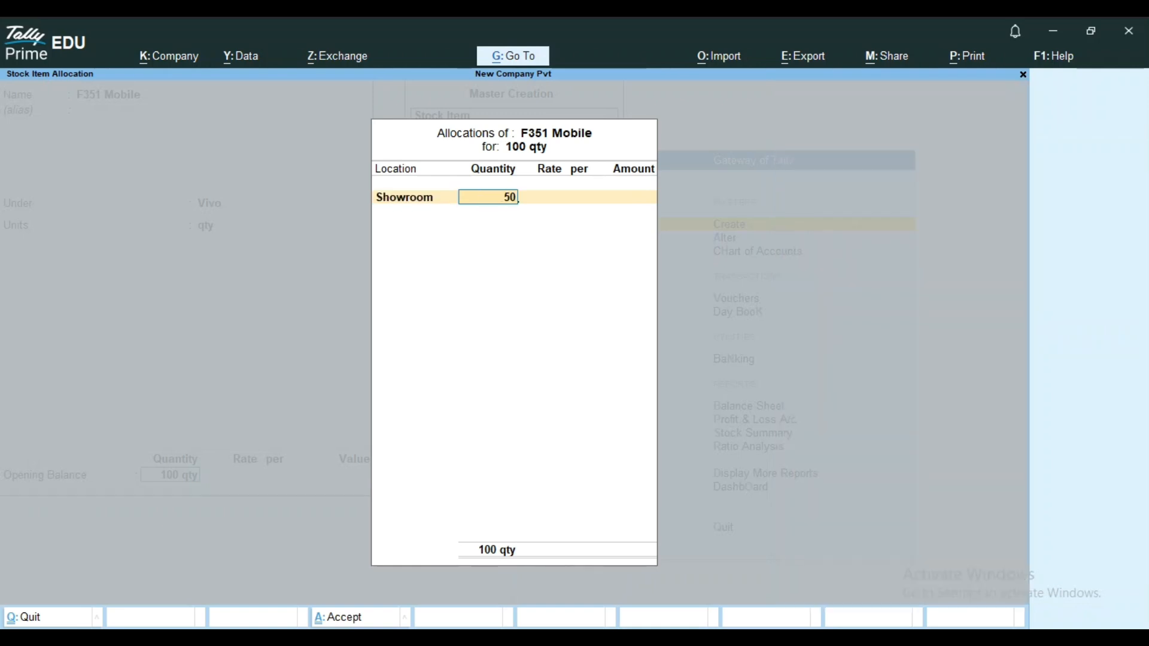
key("Return")
type("152000")
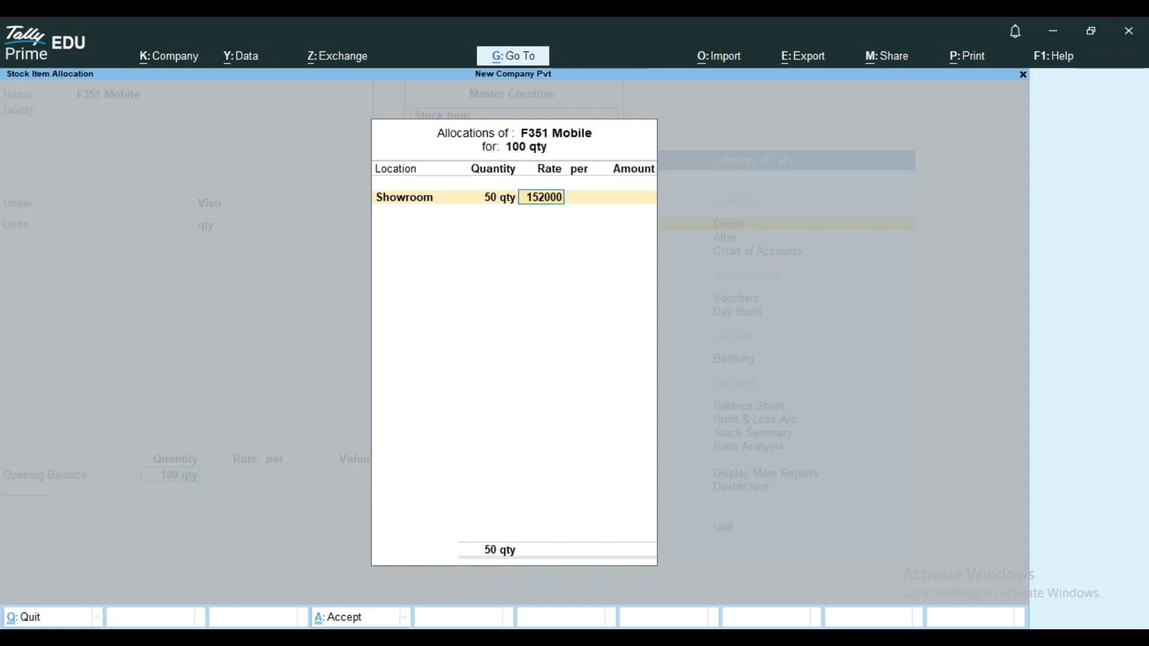
key("BackSpace")
key("Return")
key("Return")
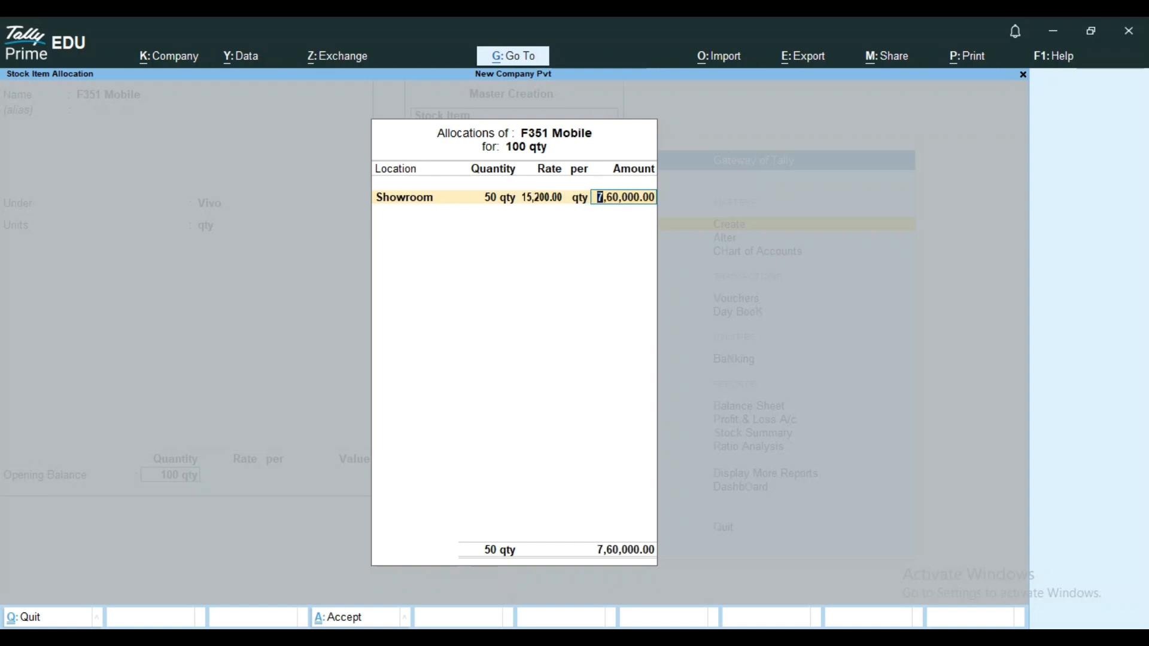
key("Return")
Allocate the remaining 50 qty to Main Location at a rate of 15,200 and save the stock item.
key("Down")
key("Down")
key("Up")
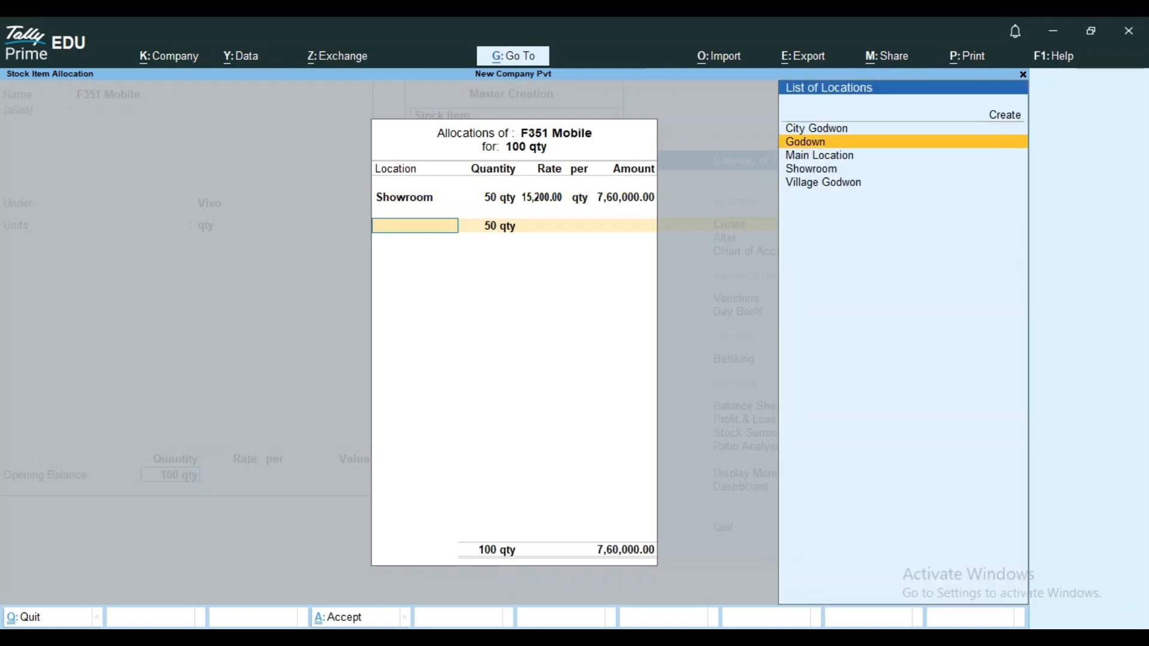
key("Down")
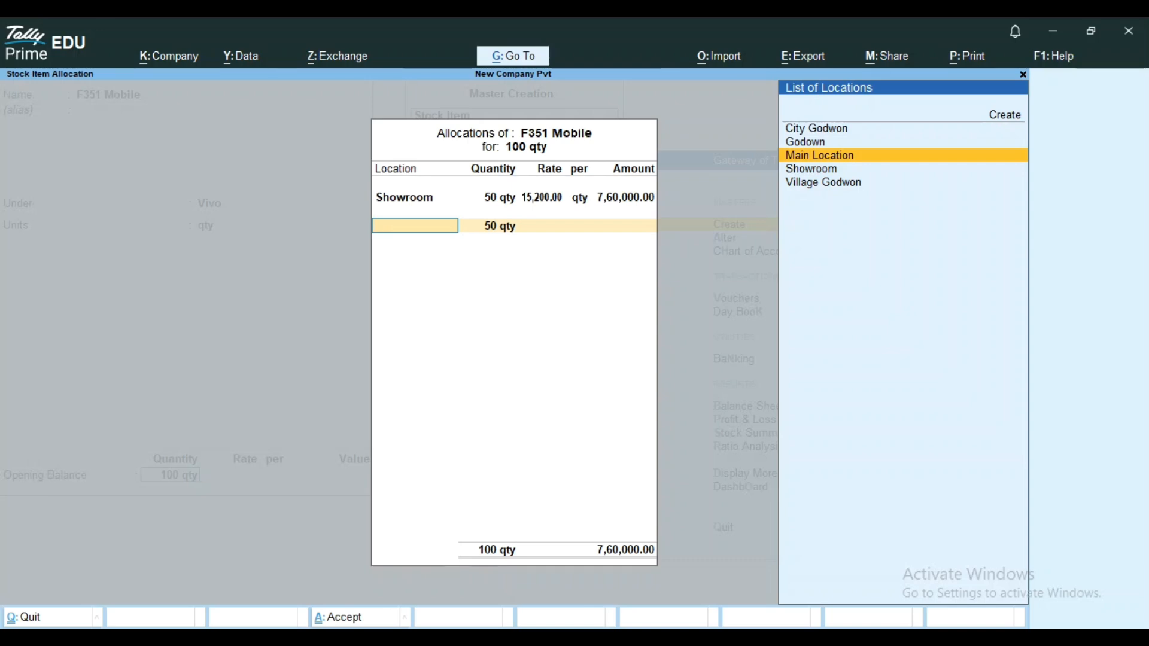
key("Return")
key("Return")
type("1")
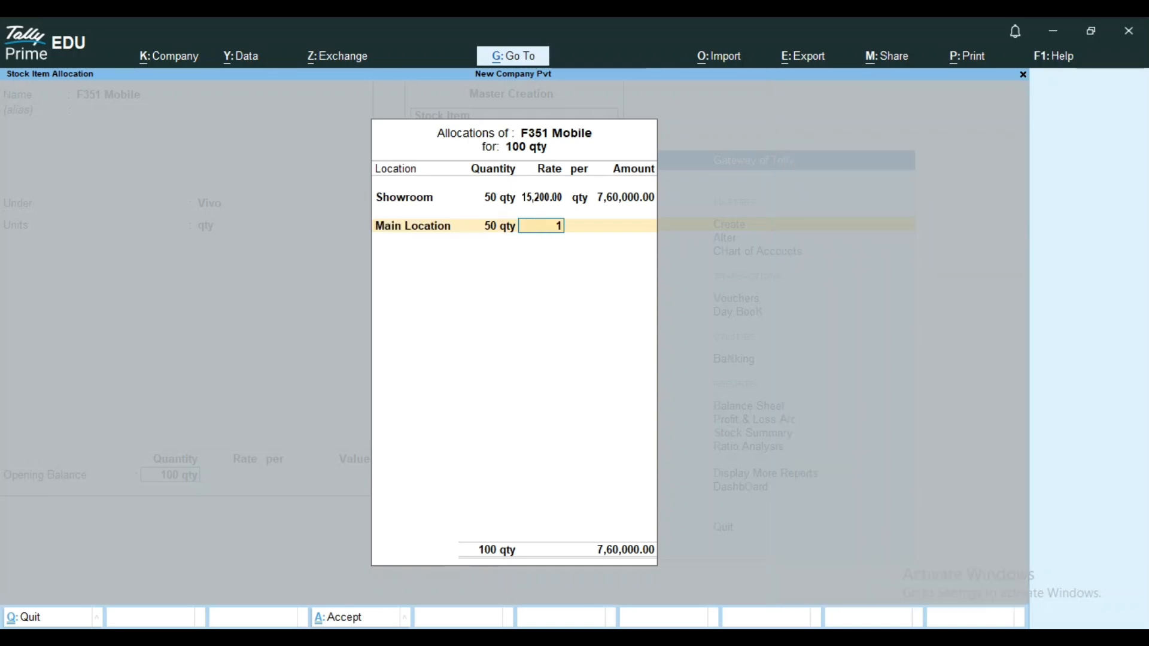
type("5200")
key("Return")
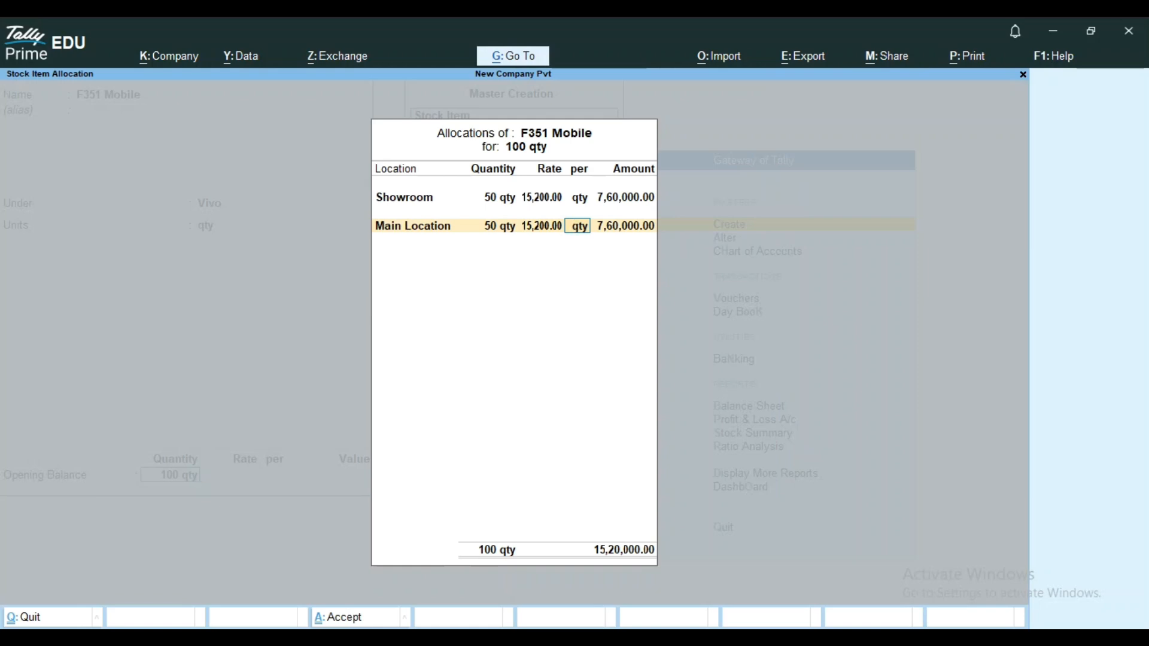
key("Return")
key("Return")
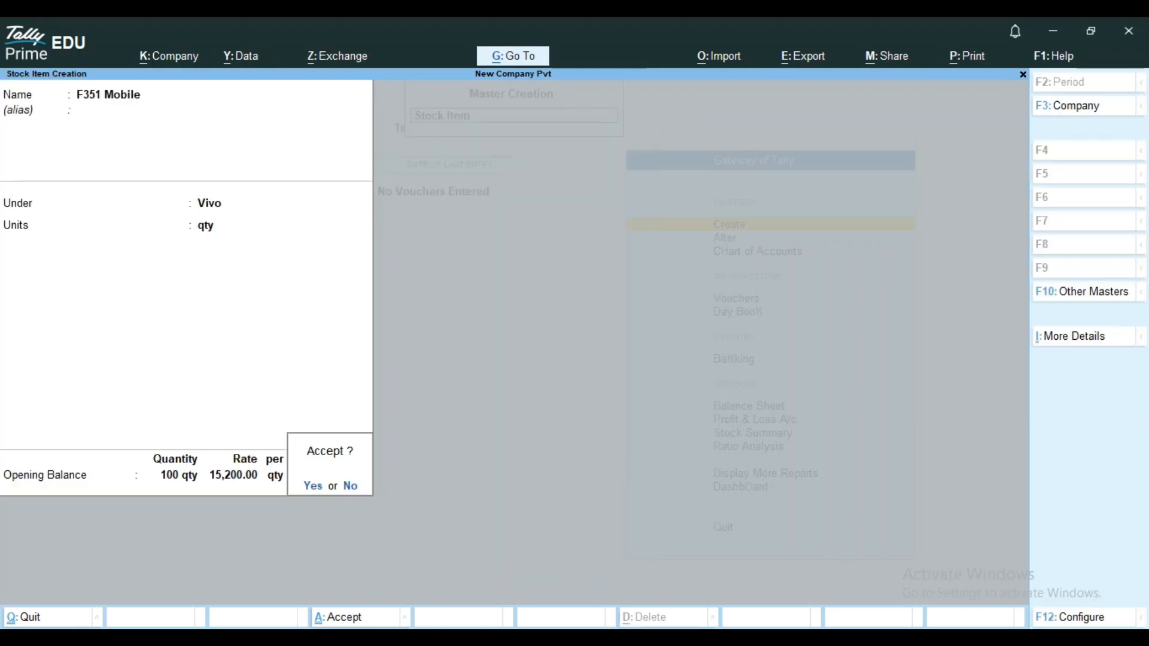
key("Return")
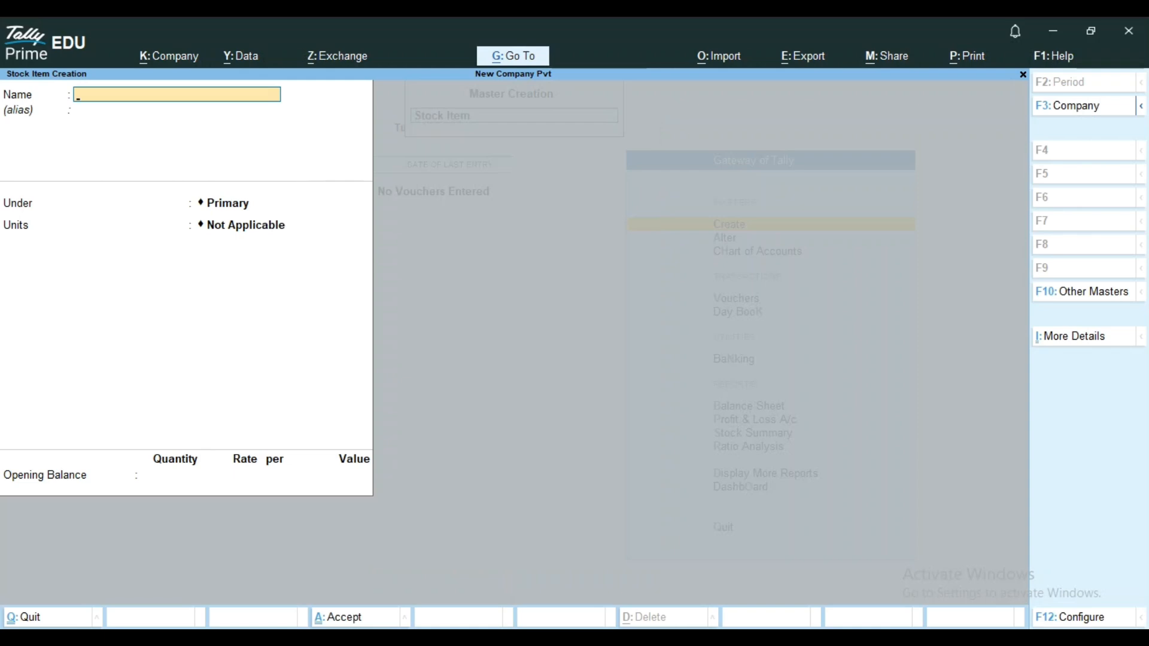
Name the next stock item V Super Tv, leave its alias empty and place it under the Lg group.
type("V Super T")
type("v")
key("Return")
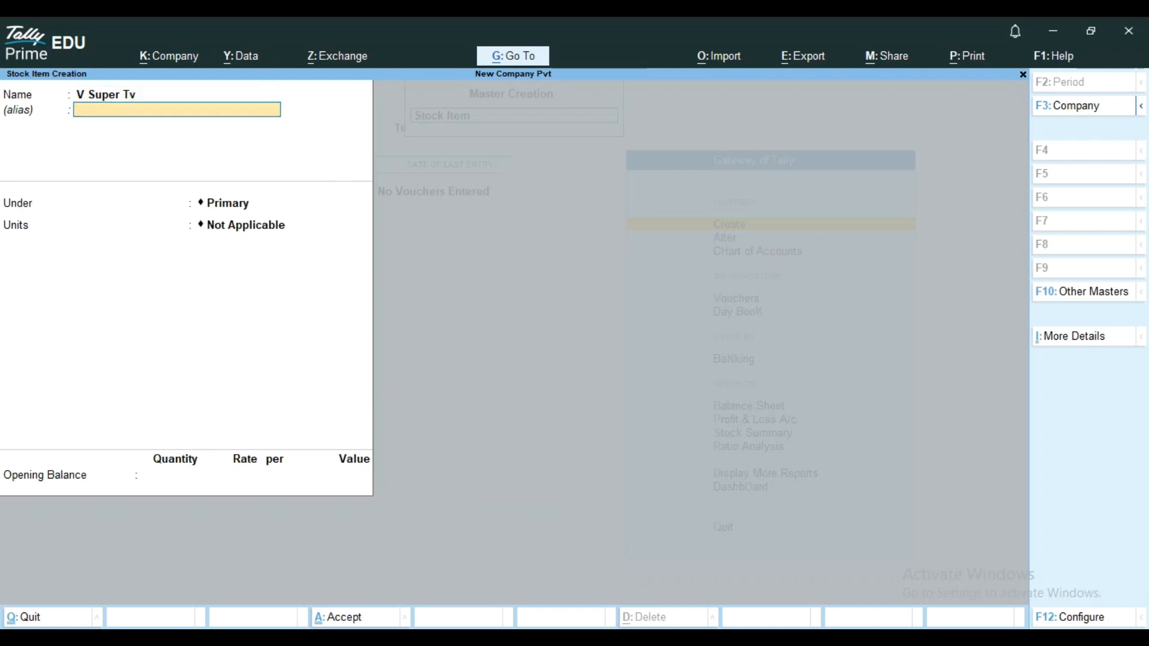
key("Return")
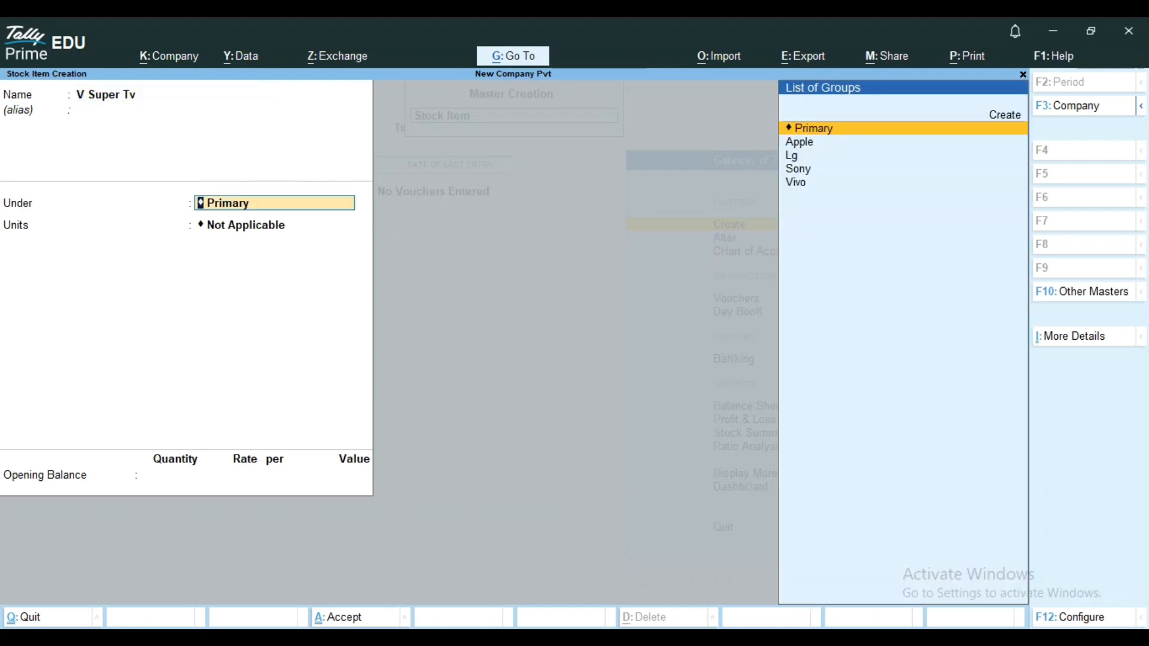
key("Down")
key("Down")
key("Return")
Set the unit of V Super Tv to qty and enter an opening quantity of 25.
key("Down")
key("Down")
key("Down")
key("Down")
key("Down")
key("Down")
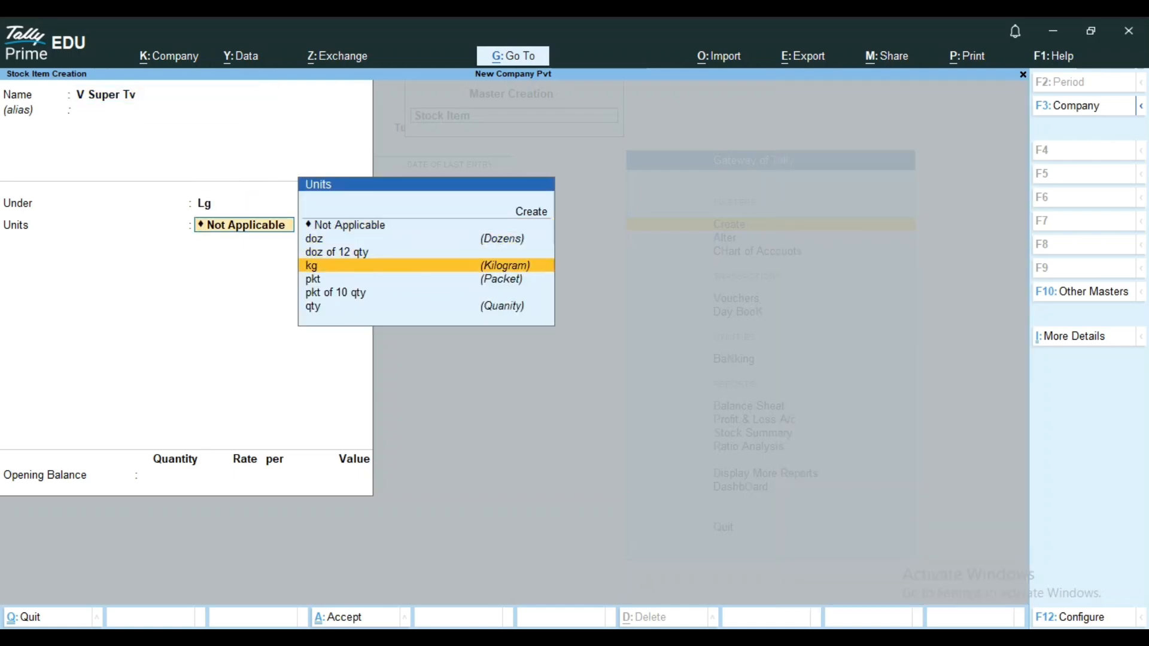
key("Return")
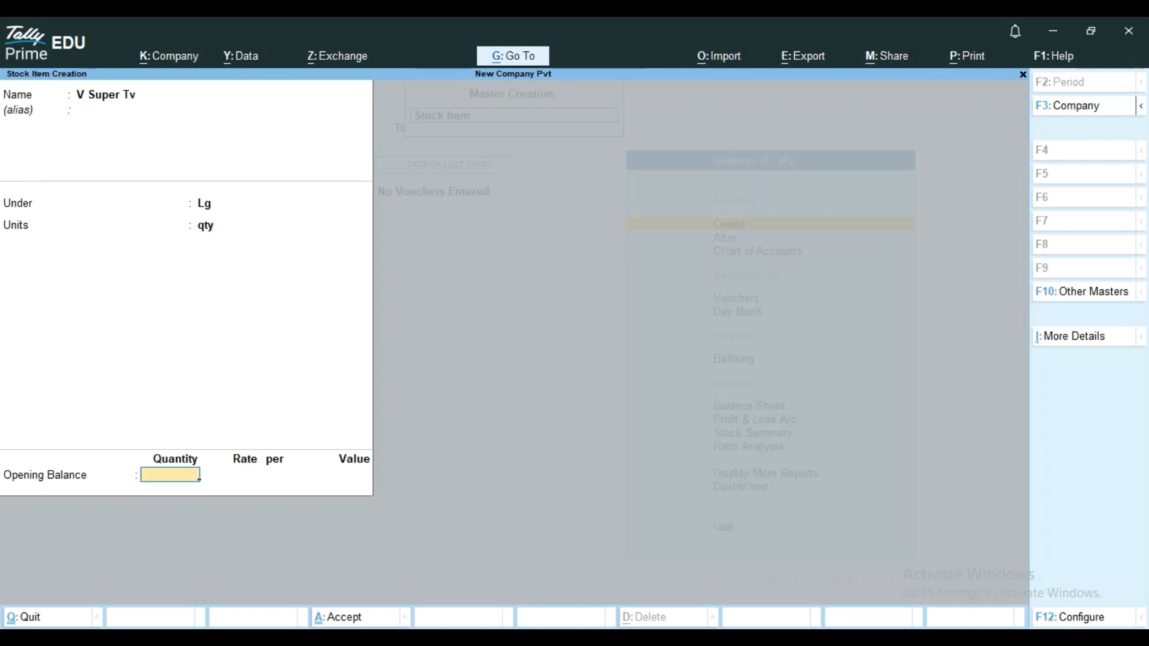
type("25")
key("Return")
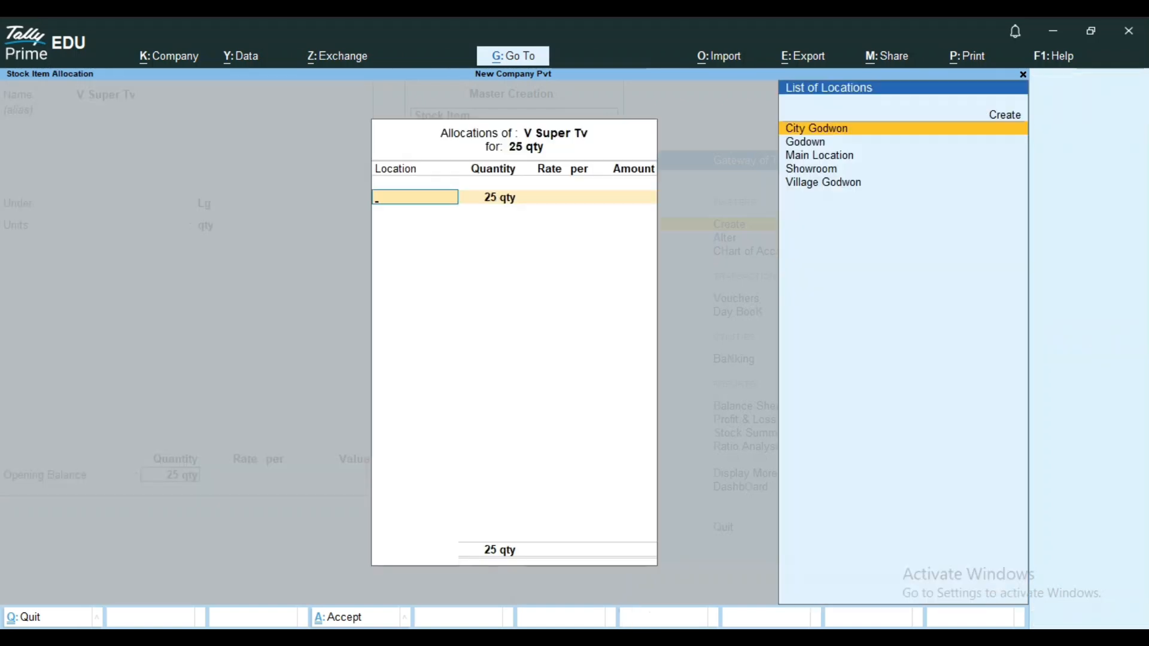
Allocate 10 qty of V Super Tv to Showroom at a rate of 32,500.
key("Down")
key("Down")
key("Down")
key("Return")
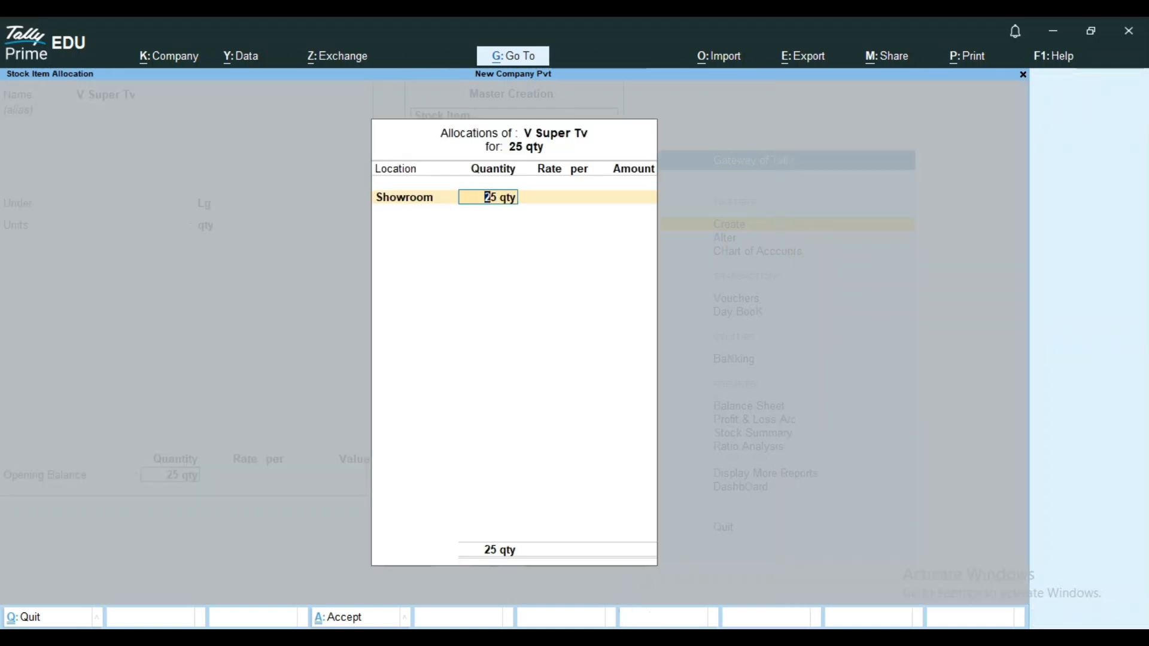
type("10")
key("Return")
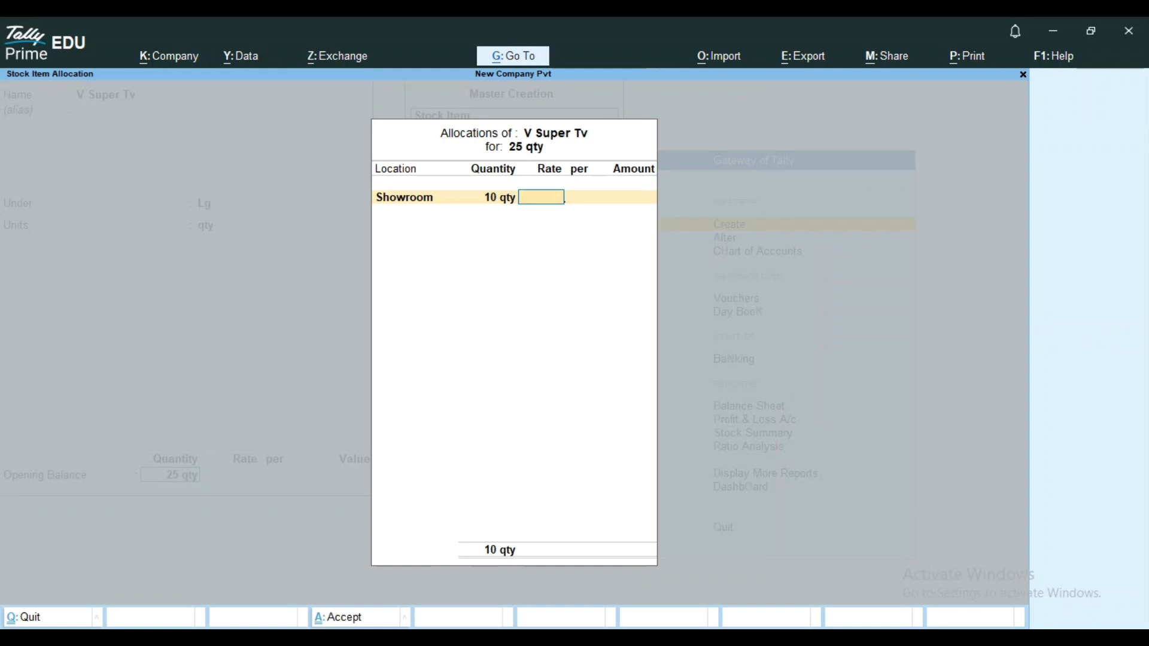
type("32500")
key("Return")
key("Return")
key("Return")
Allocate the remaining 15 qty of V Super Tv to Main Location at a rate of 32,500.
key("Down")
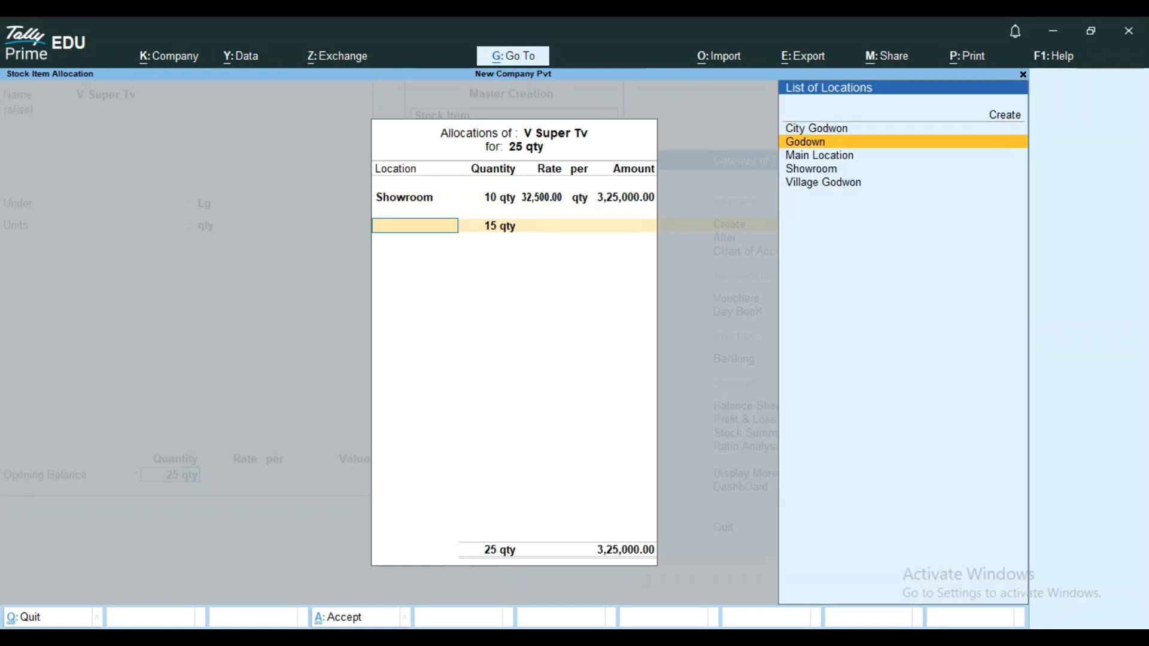
key("Down")
key("Return")
key("Return")
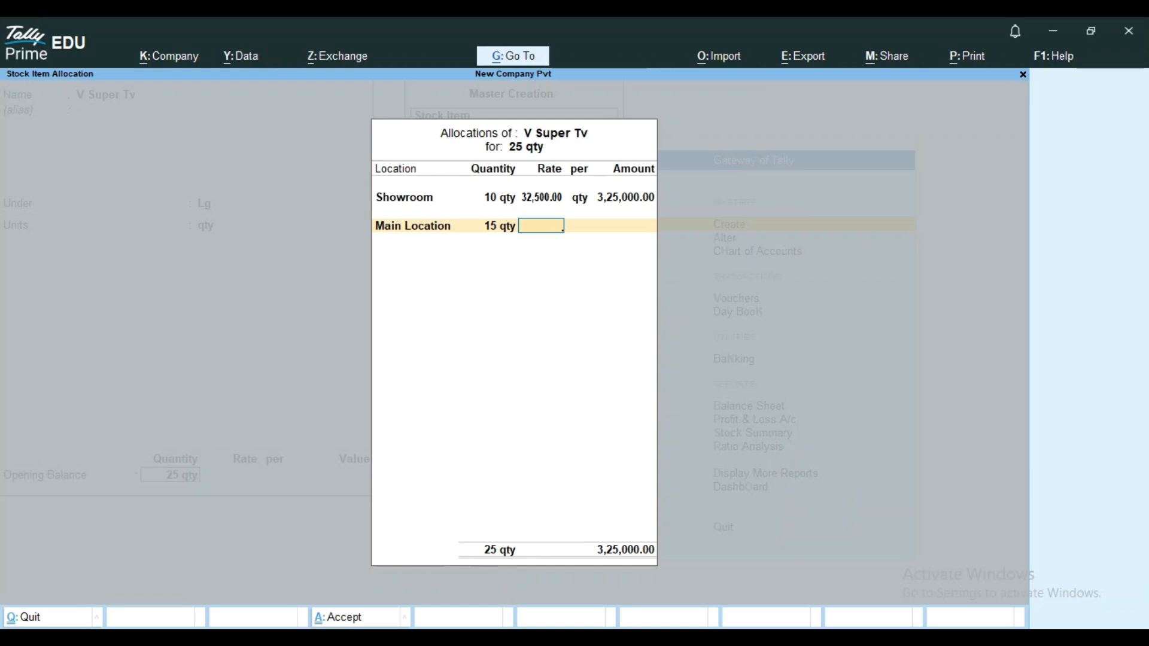
type("32500")
key("Return")
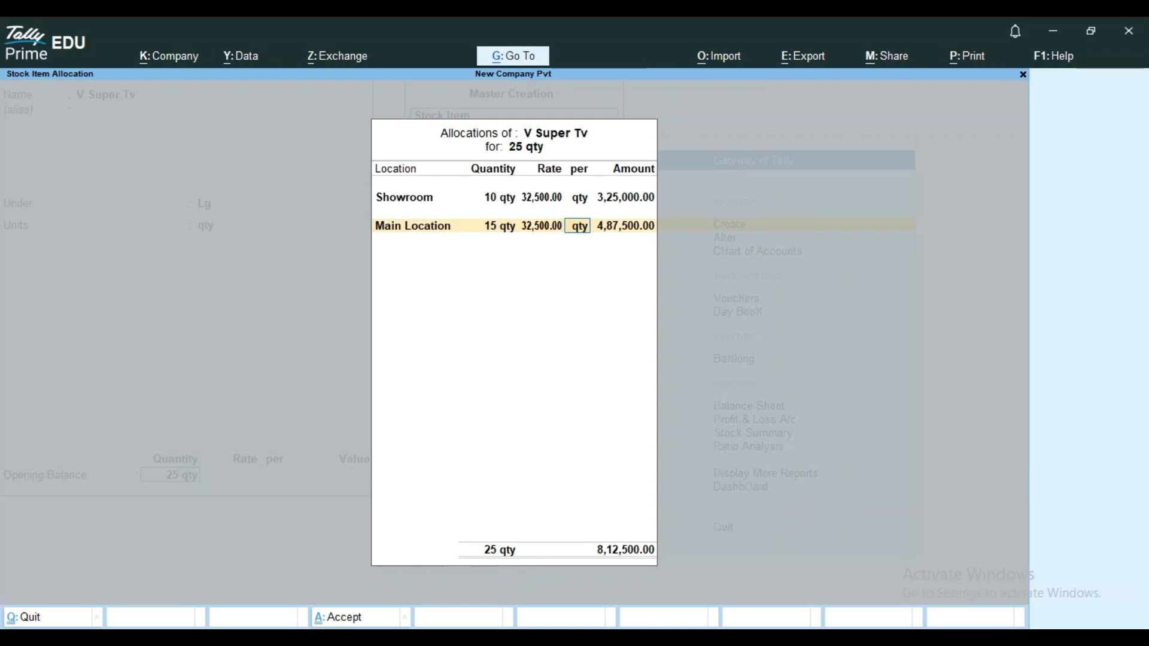
key("Return")
key("Return")
key("Return")
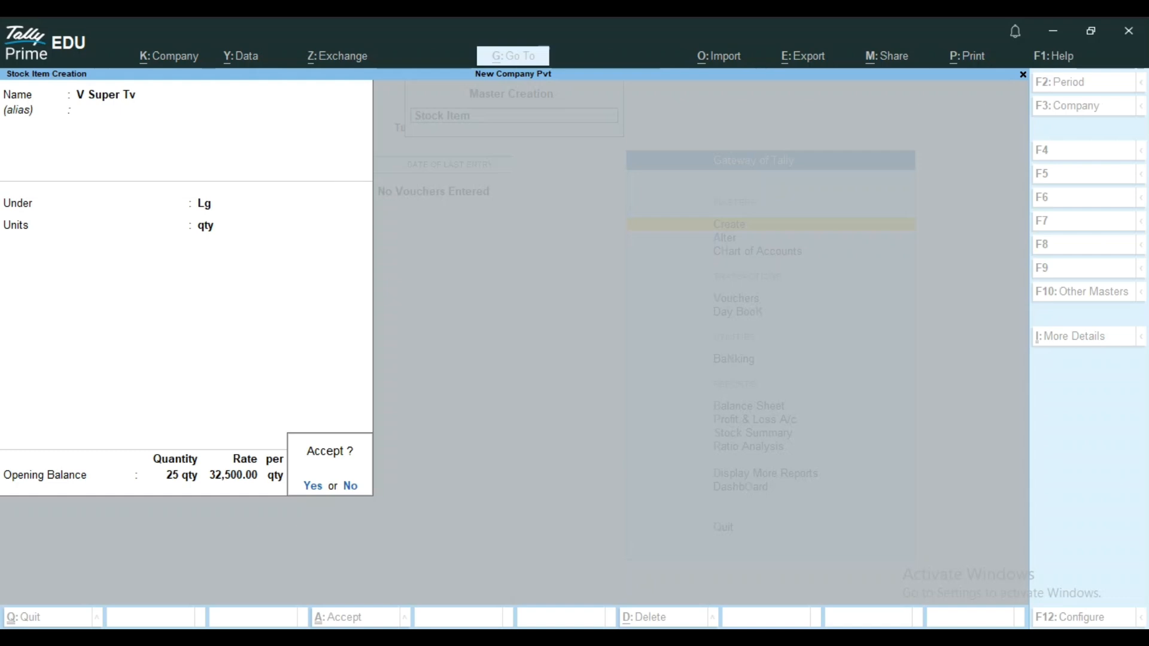
Decline saving the item for now and show more configurations in the stock item configuration.
key("n")
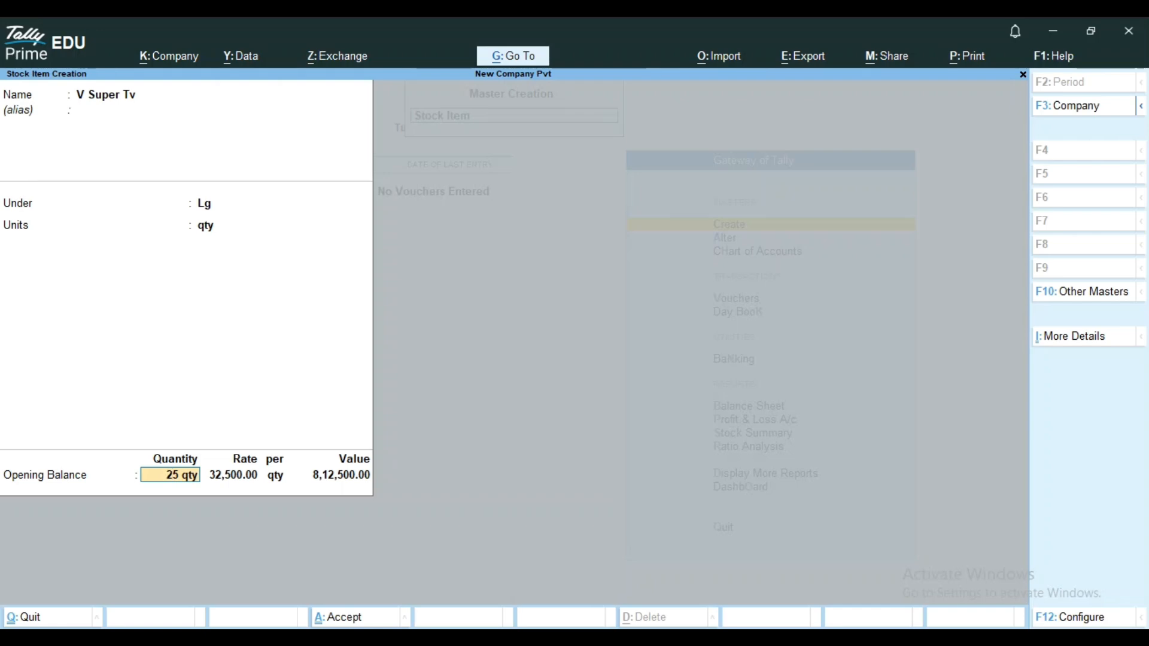
key("F12")
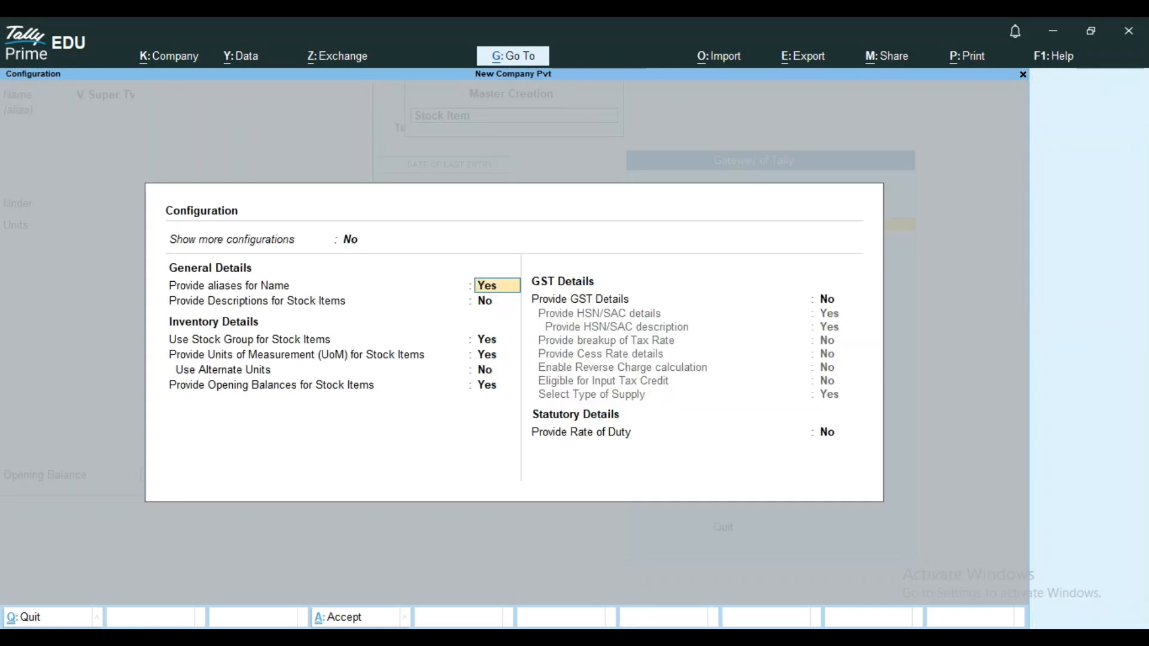
key("Up")
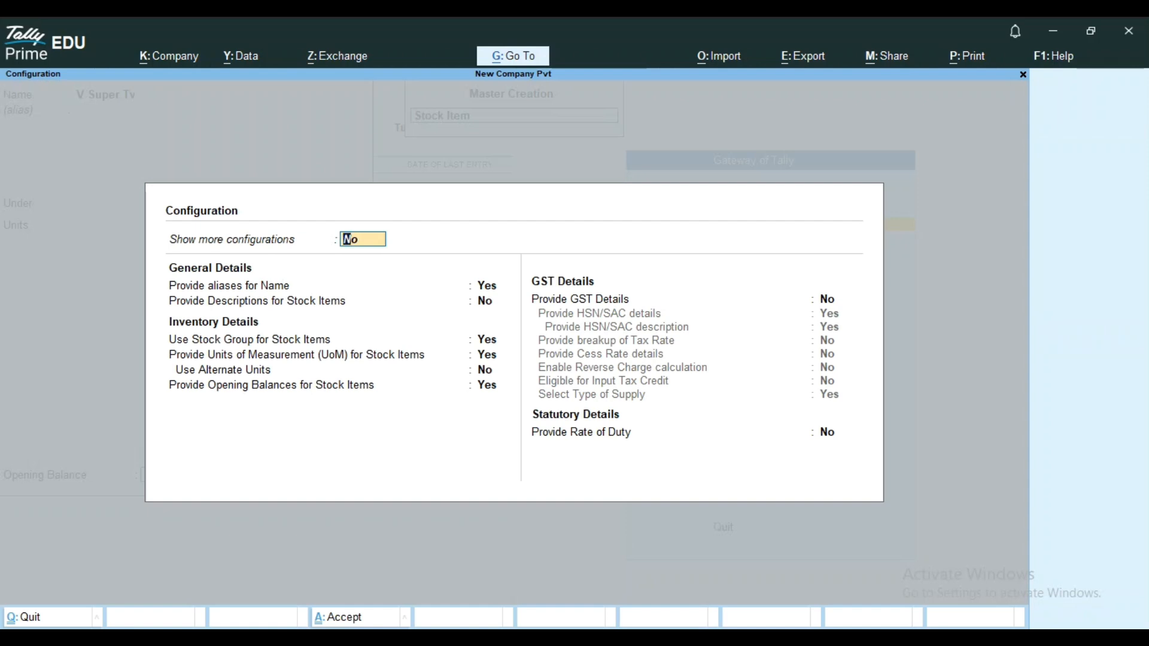
type("y")
key("Return")
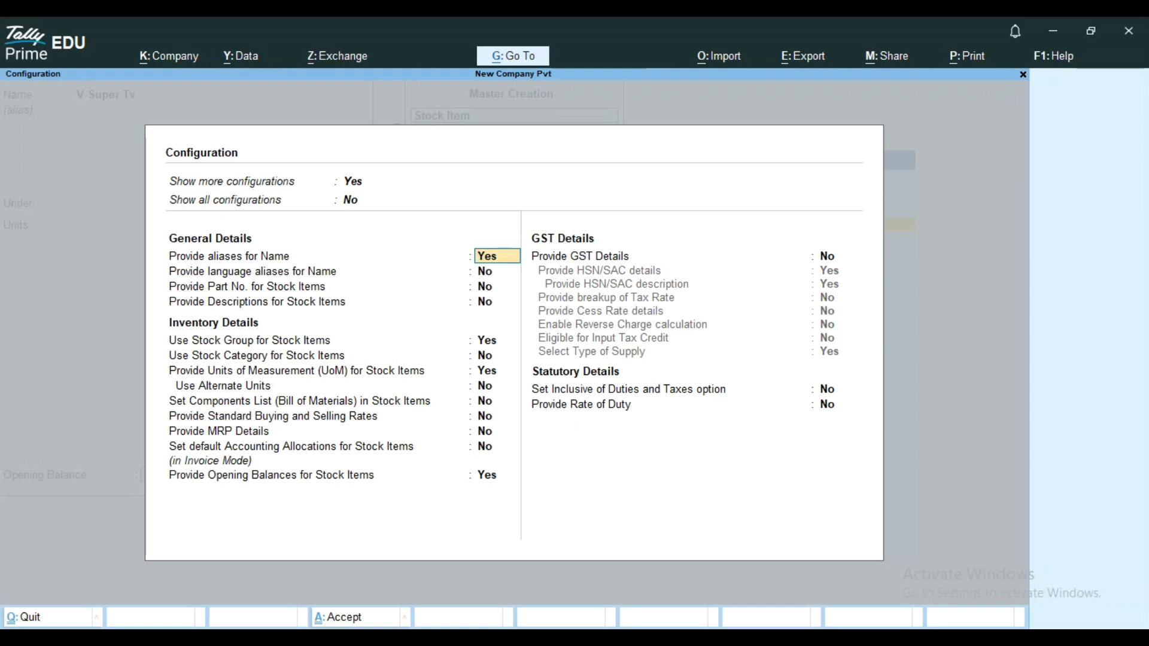
Enable the use of stock categories for stock items and save the configuration.
key("Return")
key("Return")
key("Return")
key("Return")
key("Return")
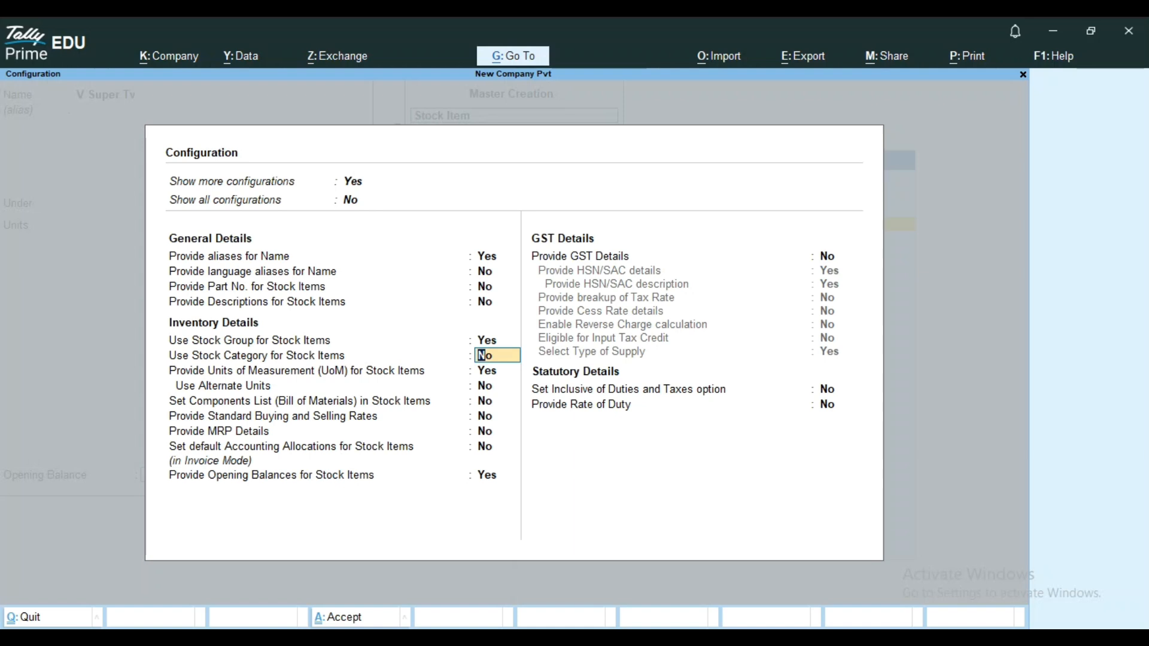
type("y")
key("Return")
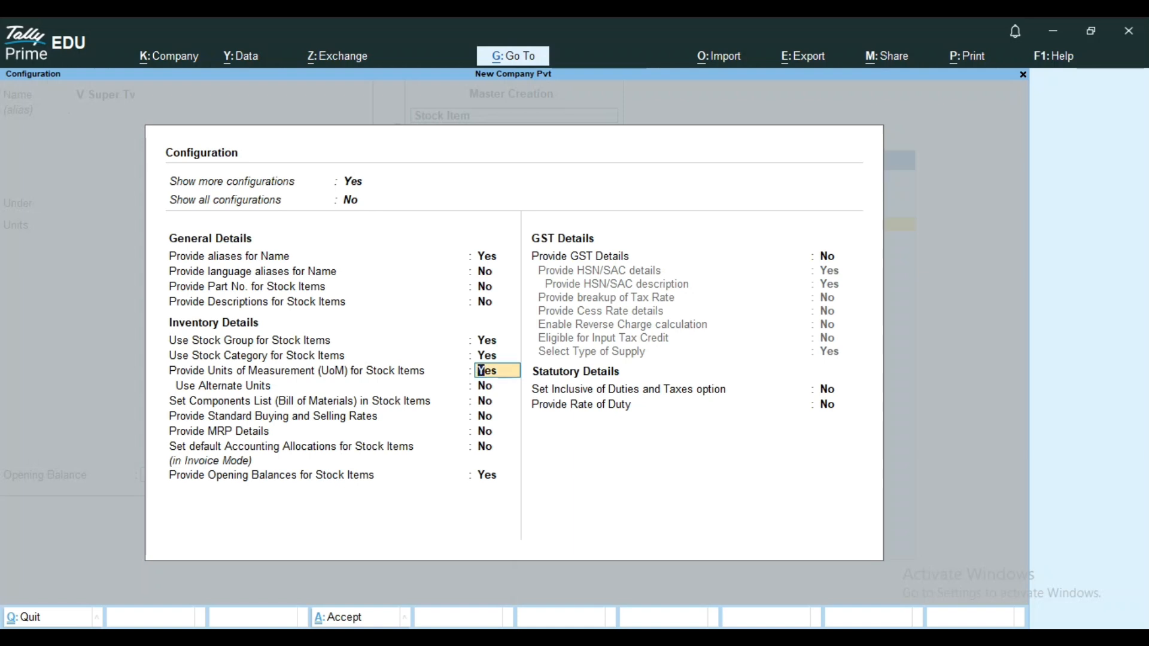
key("ctrl+a")
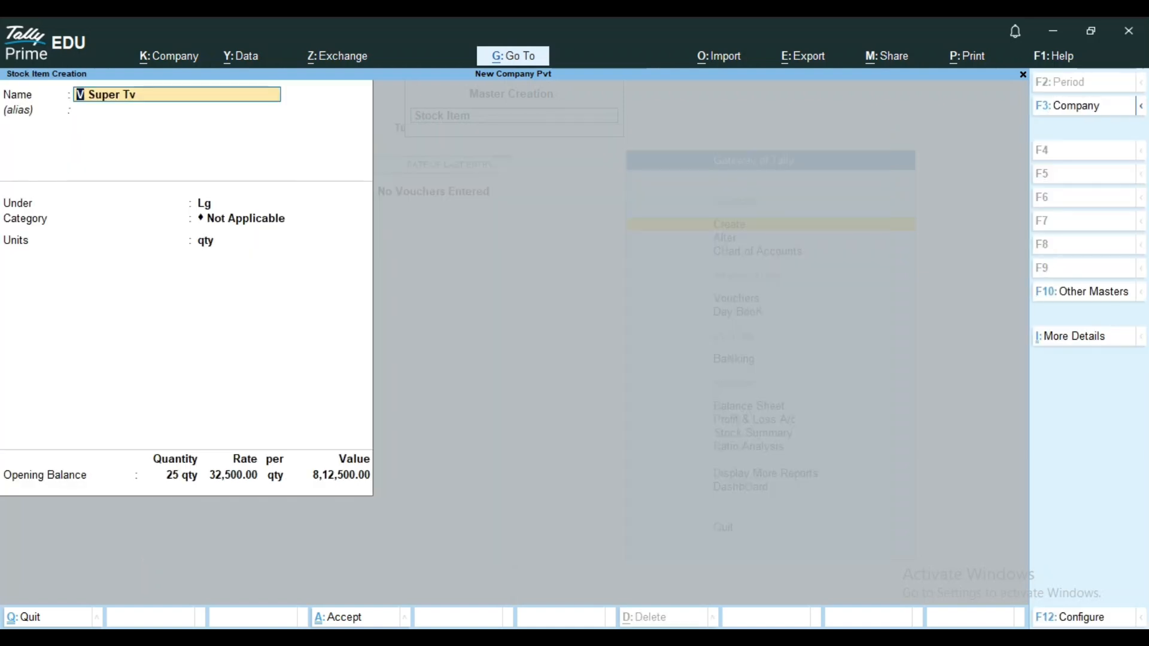
Keep V Super Tv under the Lg group and set its category to Television.
key("Return")
key("Return")
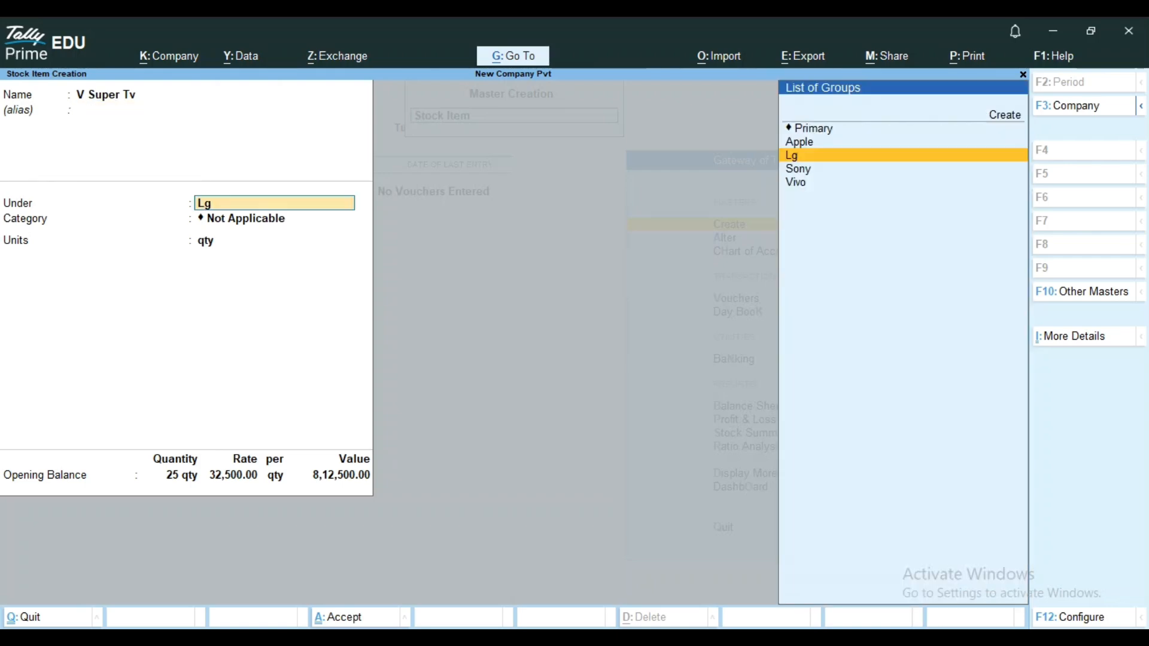
key("Return")
key("Down")
key("Down")
key("Down")
key("Down")
key("Down")
key("Down")
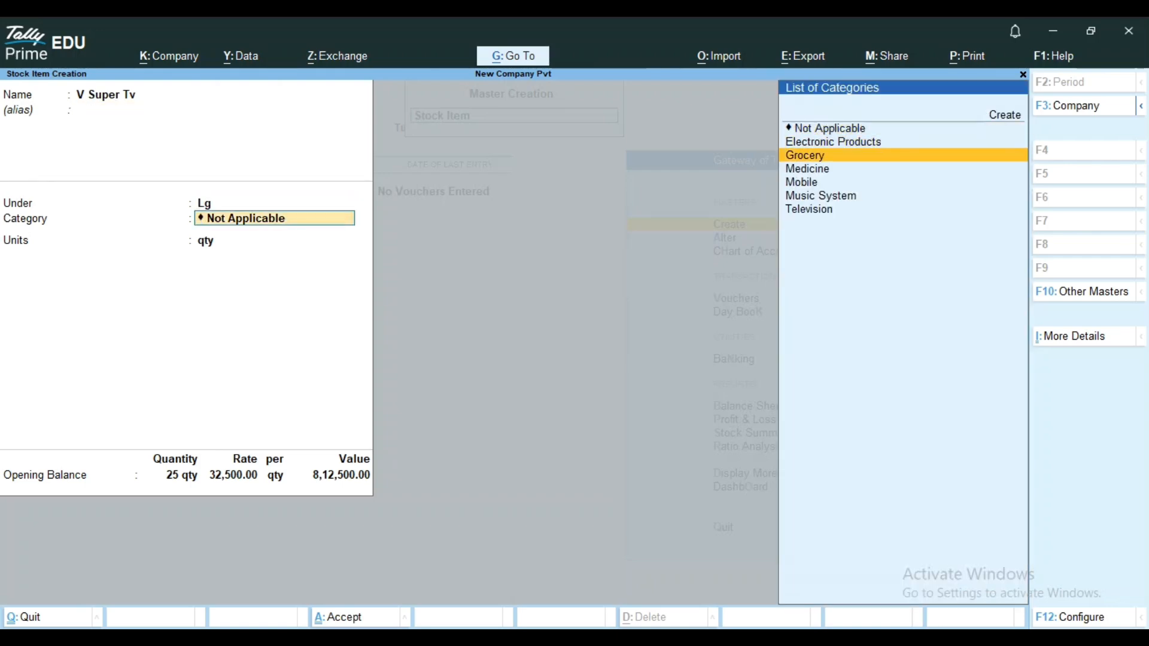
key("Return")
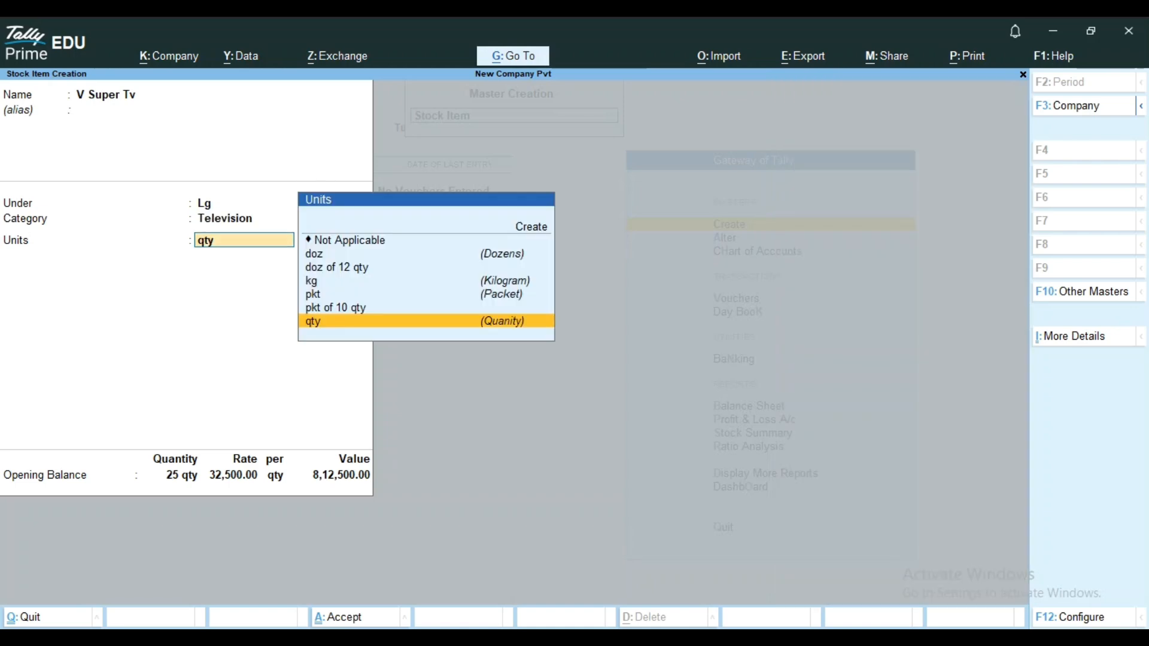
Keep the unit, opening quantity and location allocations of V Super Tv and save the stock item.
key("Return")
key("Return")
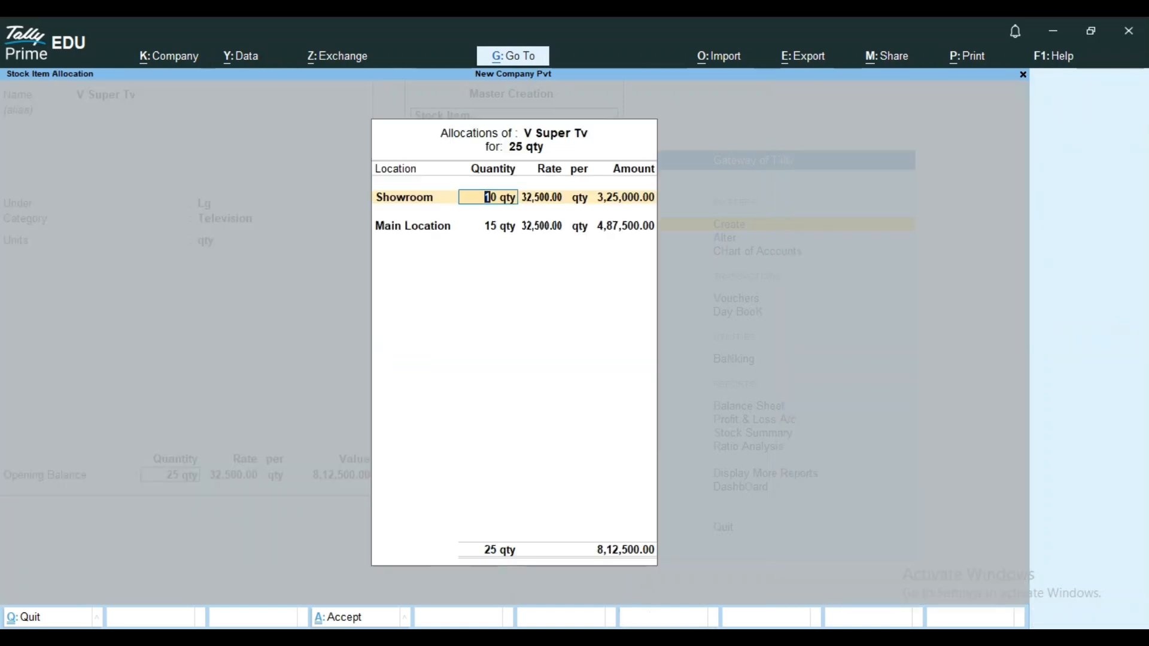
key("Return")
key("Return")
key("Return")
key("Return")
key("Return")
key("Return")
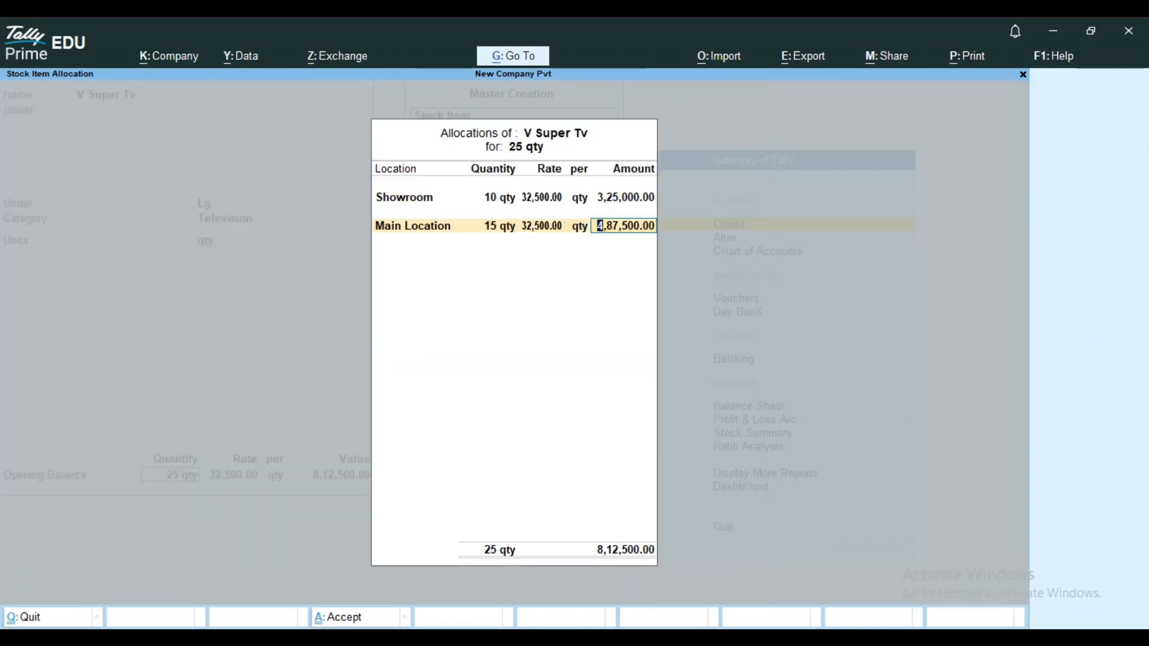
key("Return")
key("Return")
key("y")
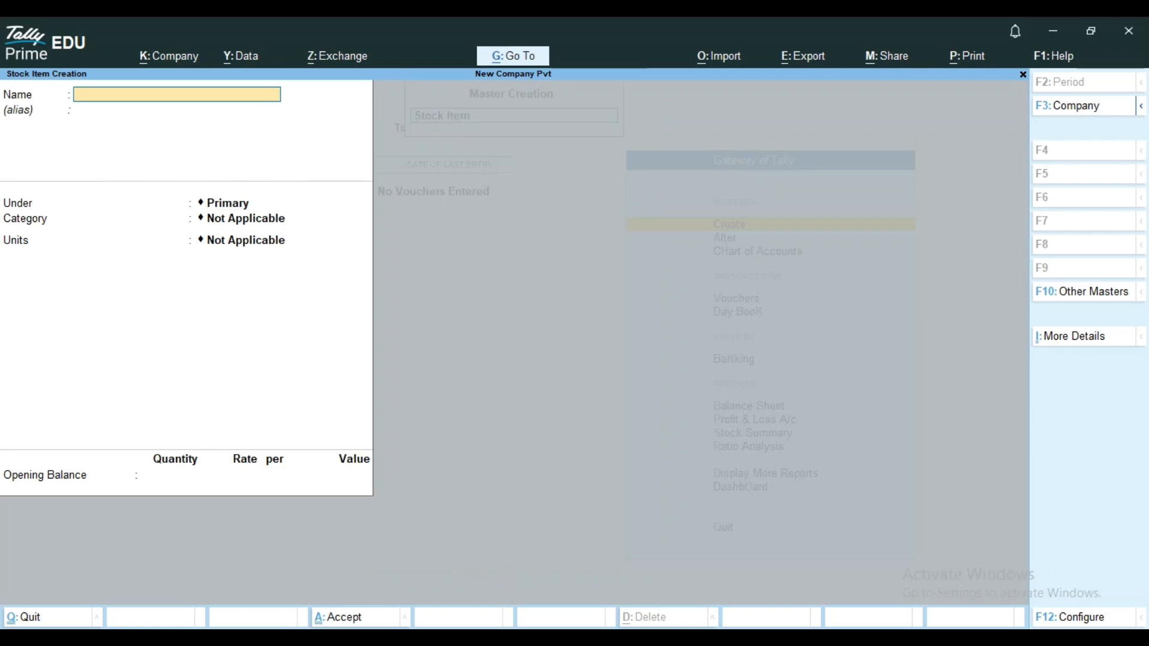
Name the next stock item Banana, leave its alias empty and place it under Primary.
type("Banana")
key("Return")
key("Return")
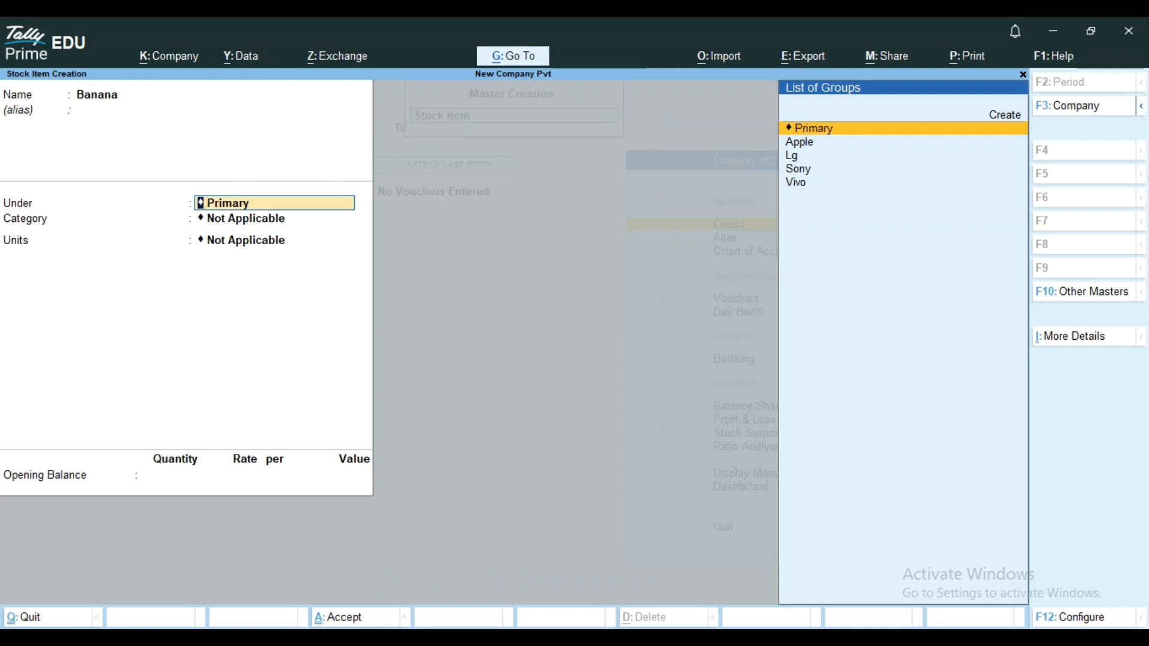
key("Down")
key("Down")
key("Down")
key("Down")
key("Up")
key("Up")
key("Up")
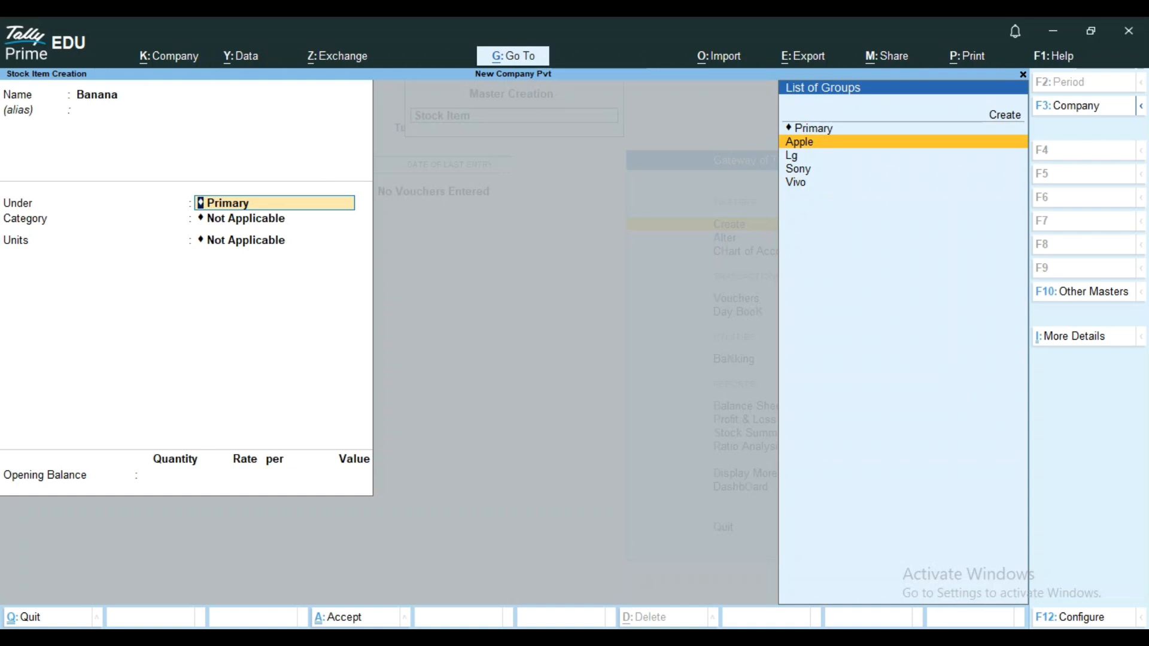
key("Up")
key("Return")
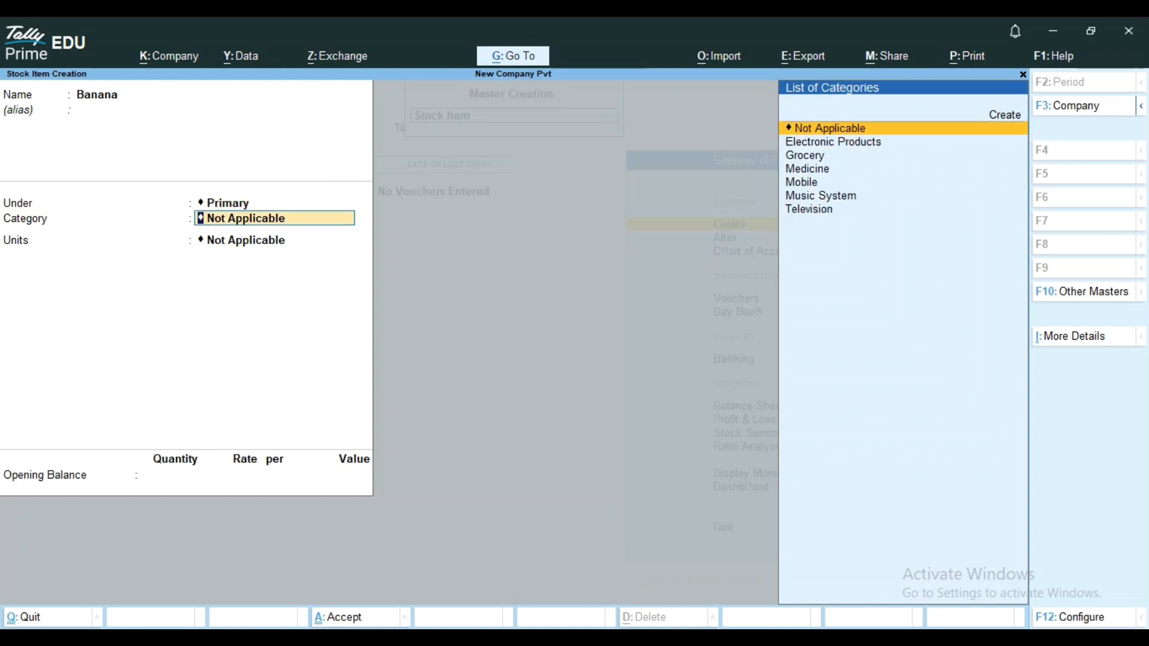
Set Banana's category to Grocery and its unit to doz of 12 qty.
key("Down")
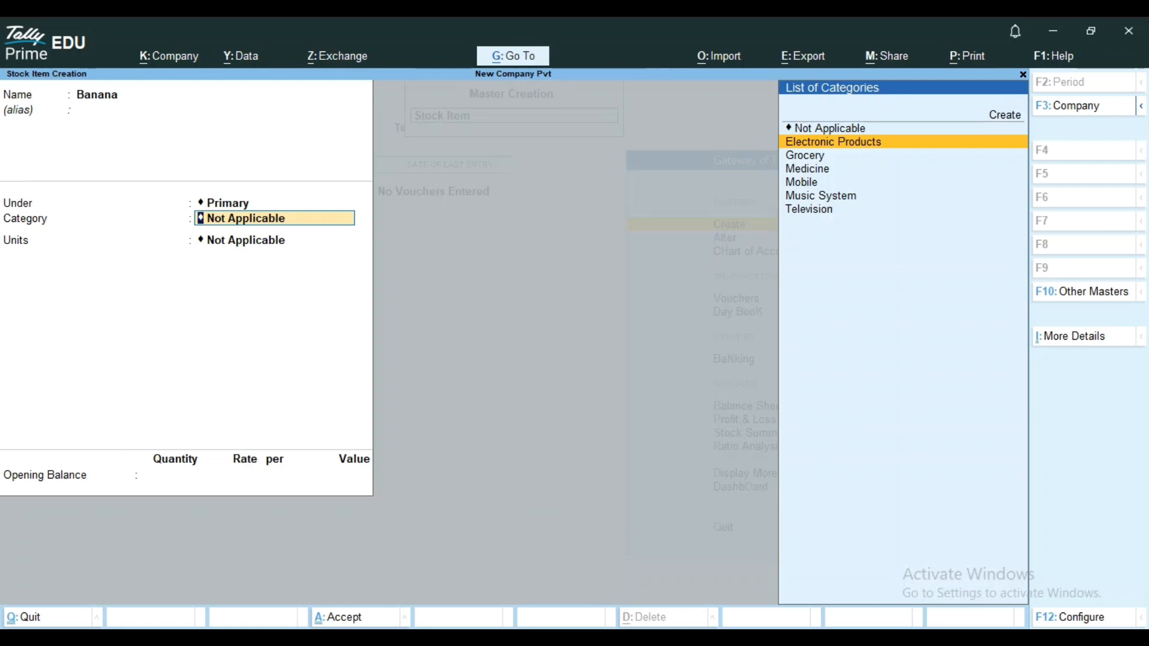
key("Down")
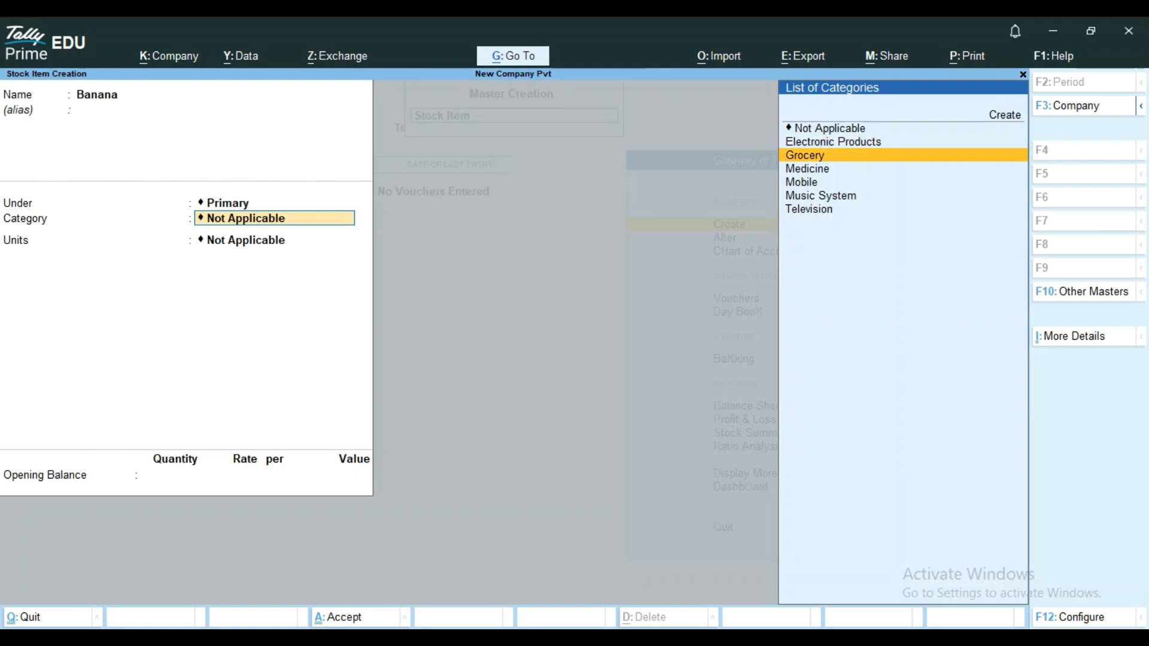
key("Return")
key("Down")
key("Down")
key("Down")
key("Down")
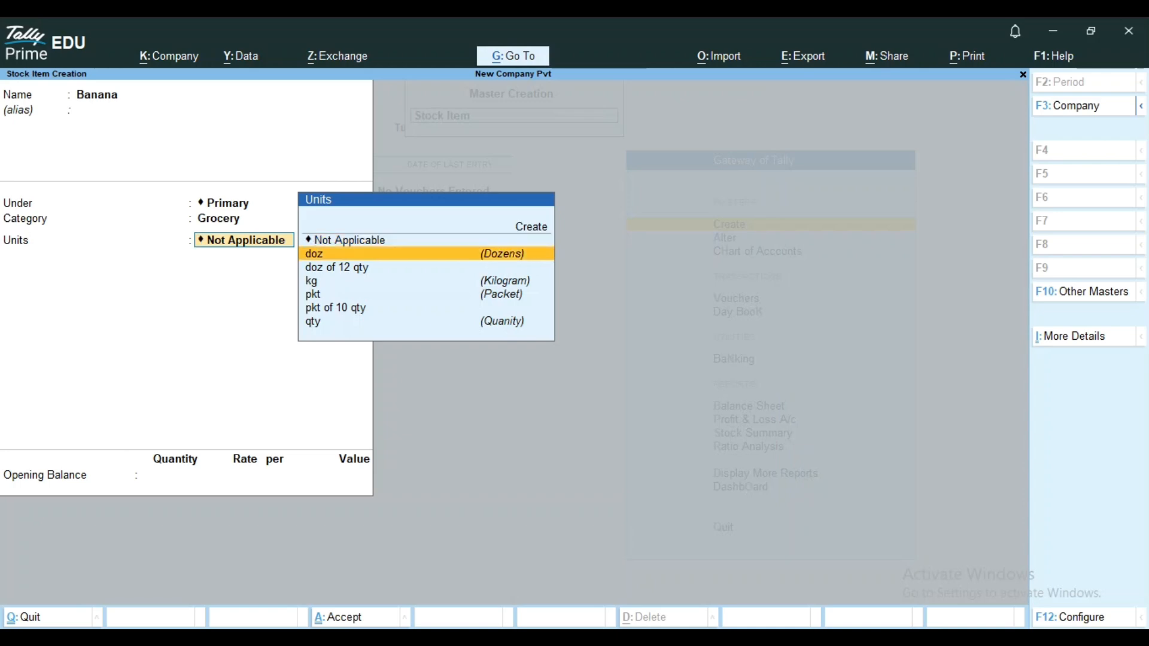
key("Up")
key("Up")
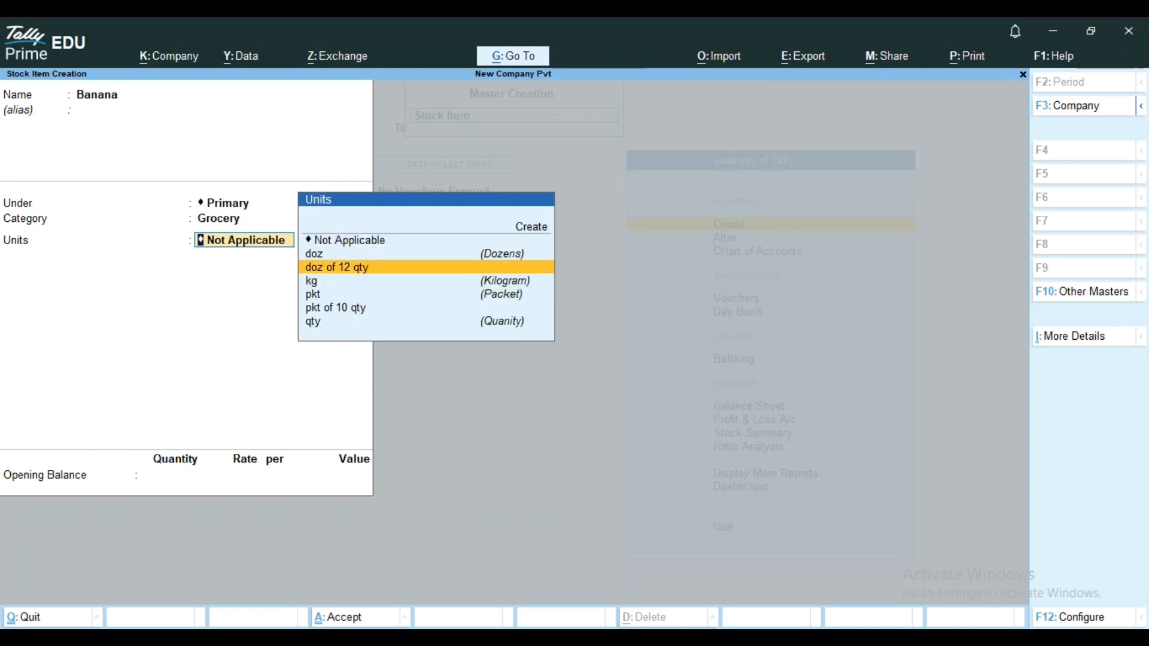
key("Return")
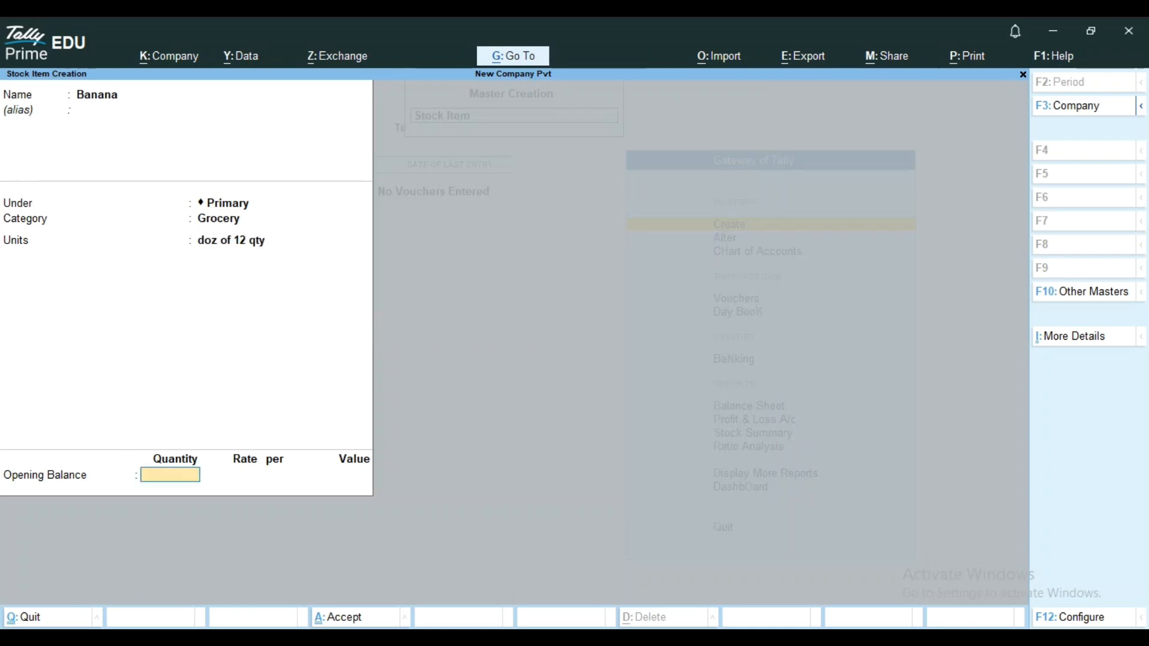
Enter an opening quantity of 20 doz for Banana and allocate all of it to Village Godwon.
type("20")
key("Return")
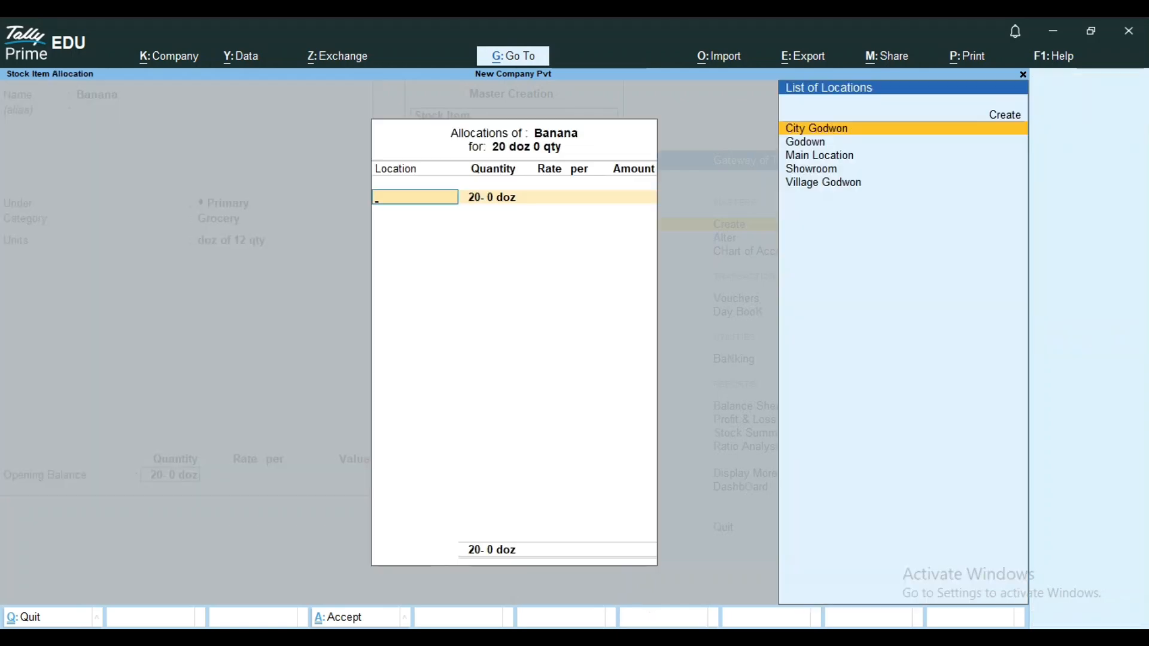
key("Down")
key("Down")
key("Down")
key("Down")
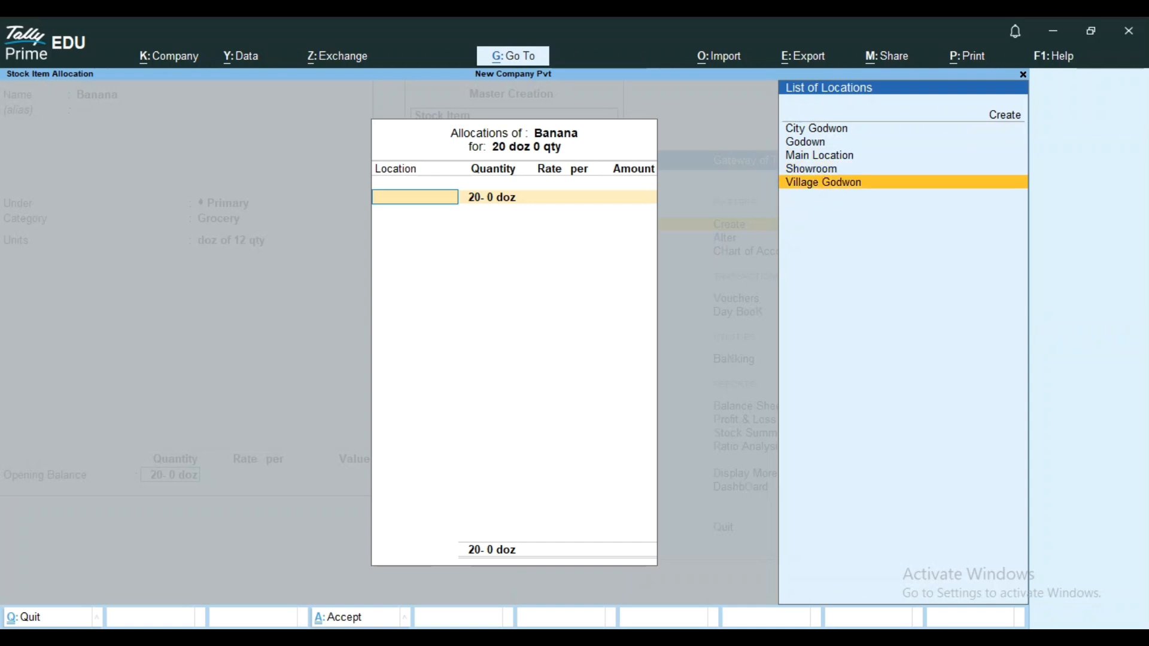
key("Return")
Set the rate of the Village Godwon allocation to 60 per doz and save the Banana stock item.
key("Return")
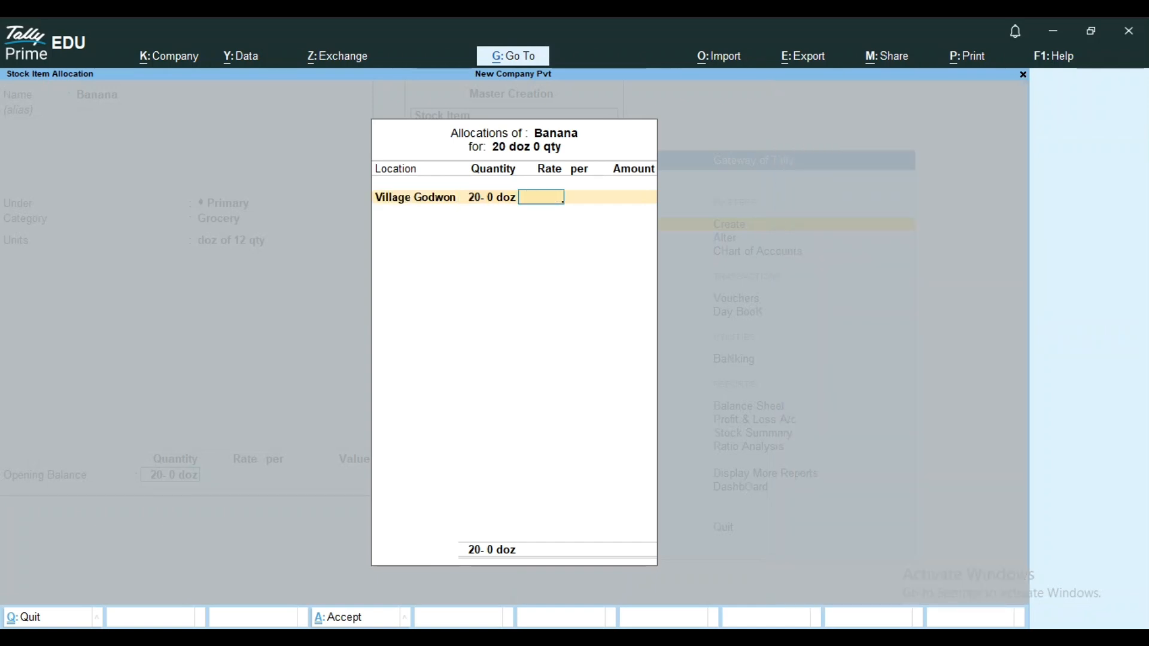
type("25")
key("Return")
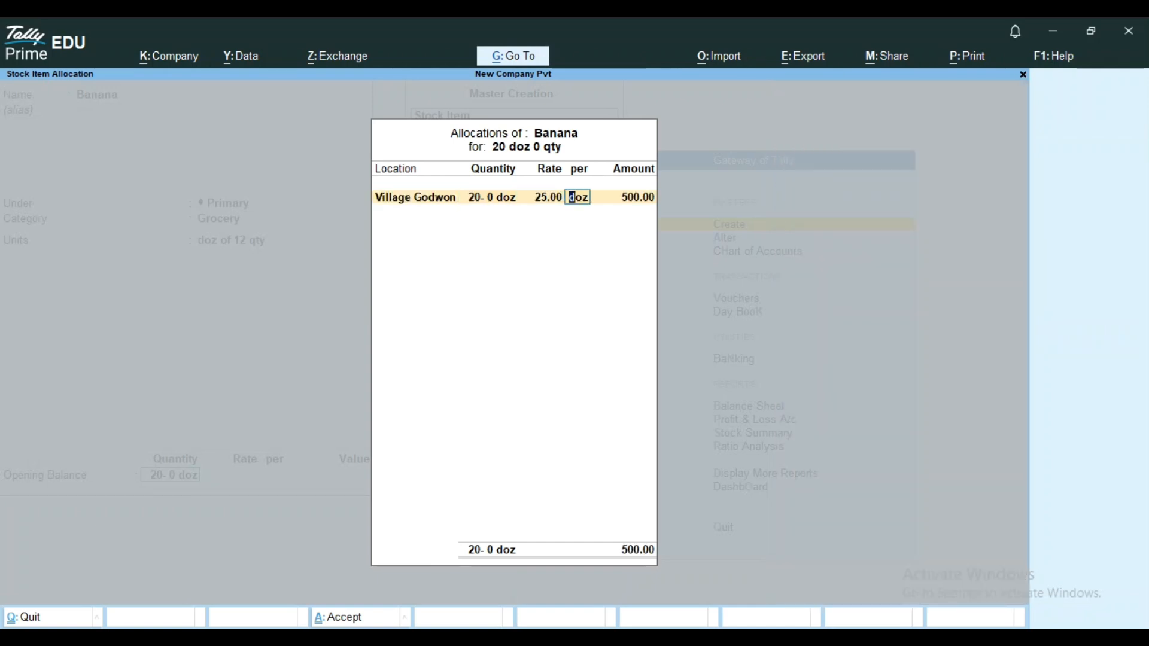
key("BackSpace")
type("60")
key("Return")
key("Return")
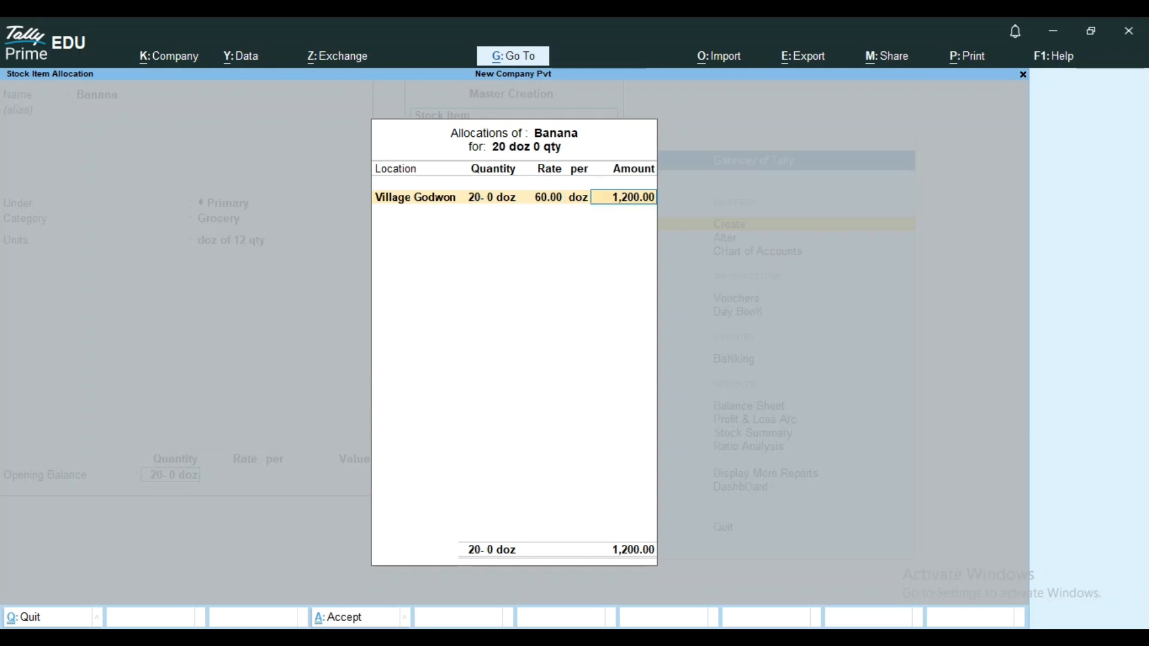
key("Return")
key("Return")
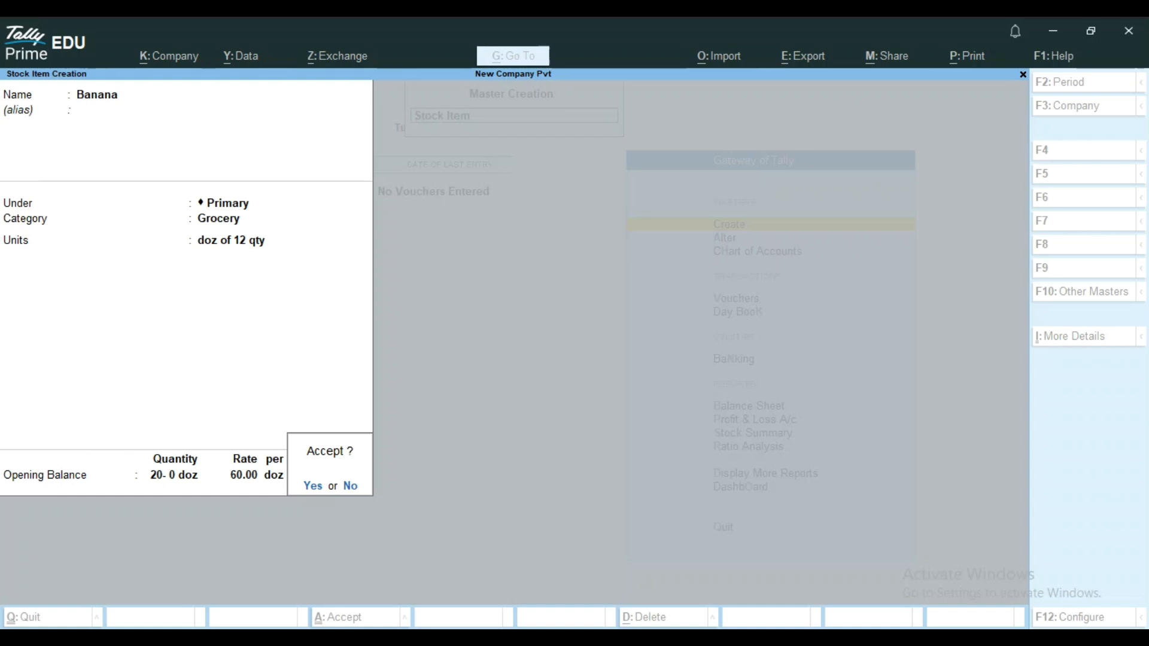
key("y")
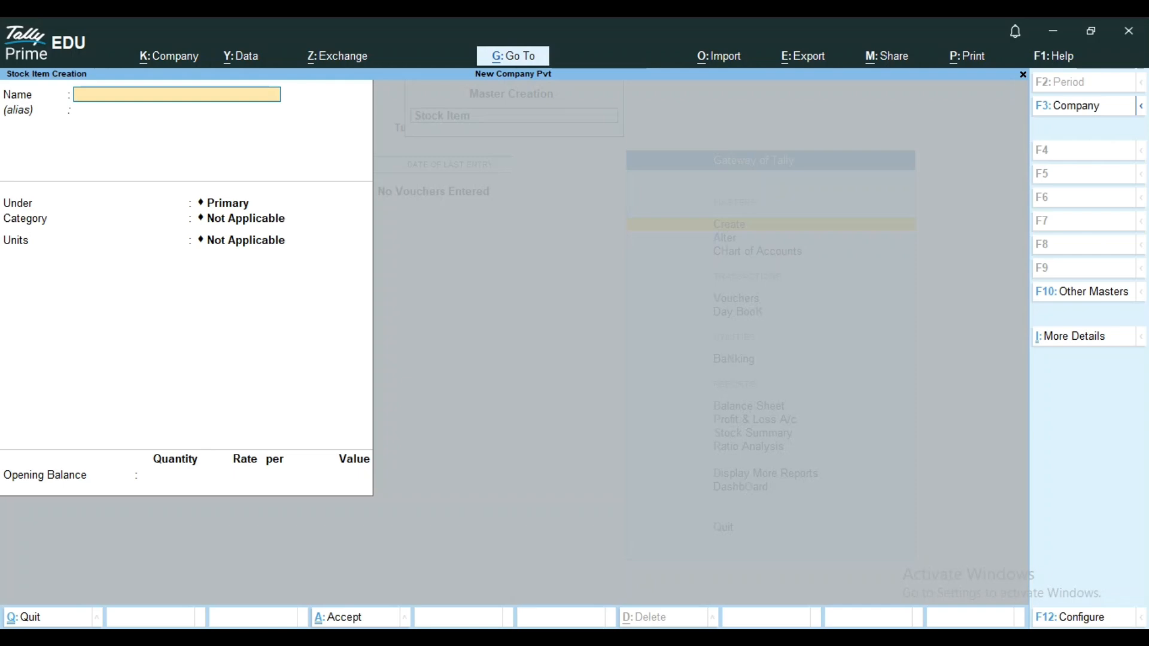
Leave stock item creation and bring up the existing stock items for alteration.
key("Escape")
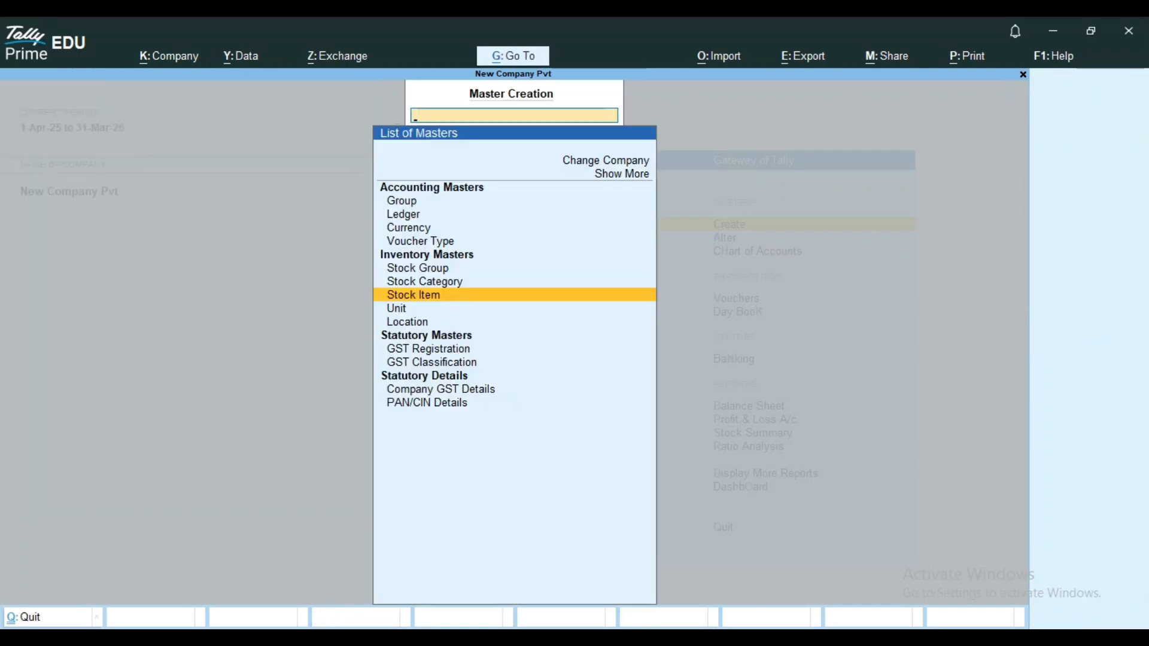
key("Escape")
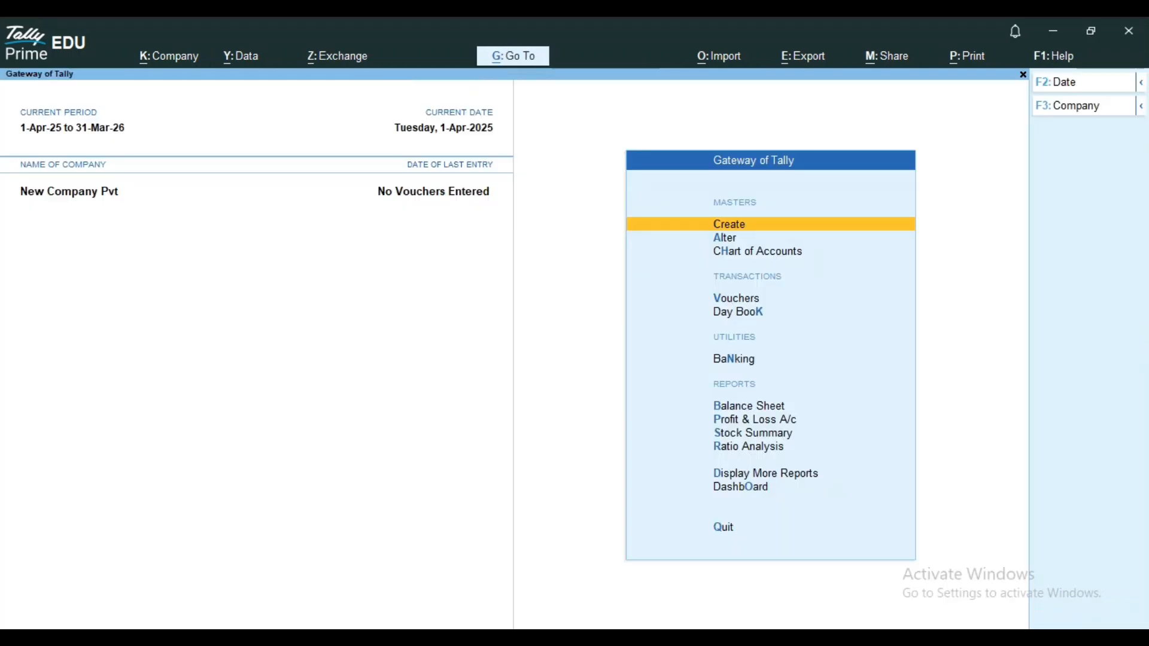
key("Down")
key("Return")
key("Down")
key("Down")
key("Down")
key("Down")
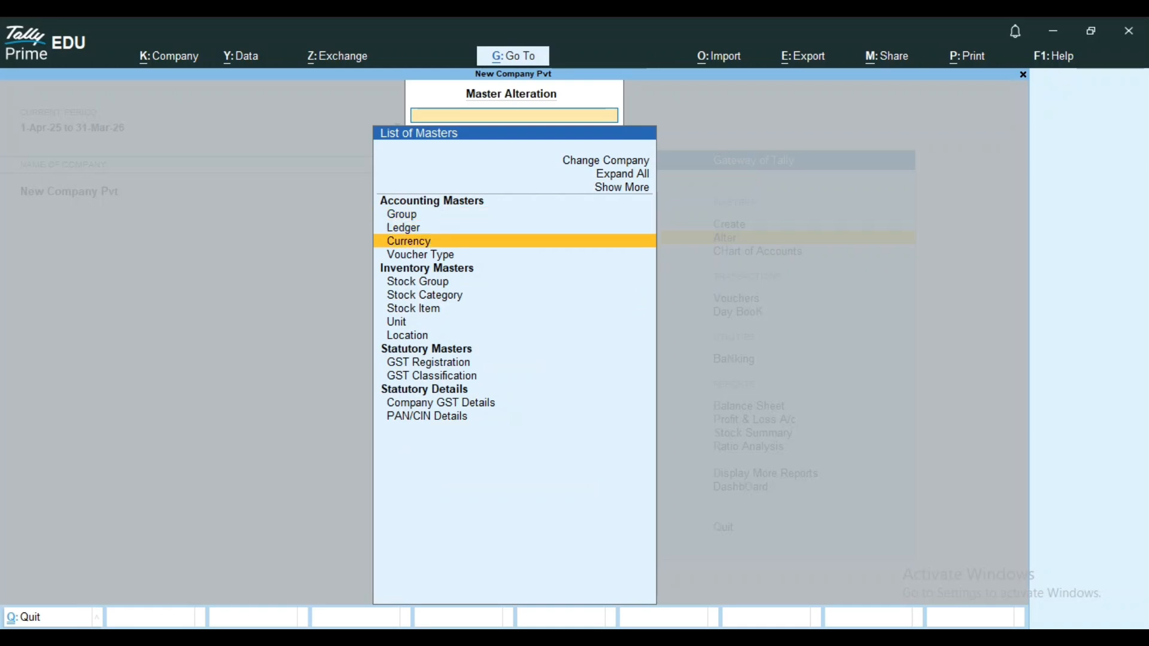
key("Down")
key("Down")
key("Return")
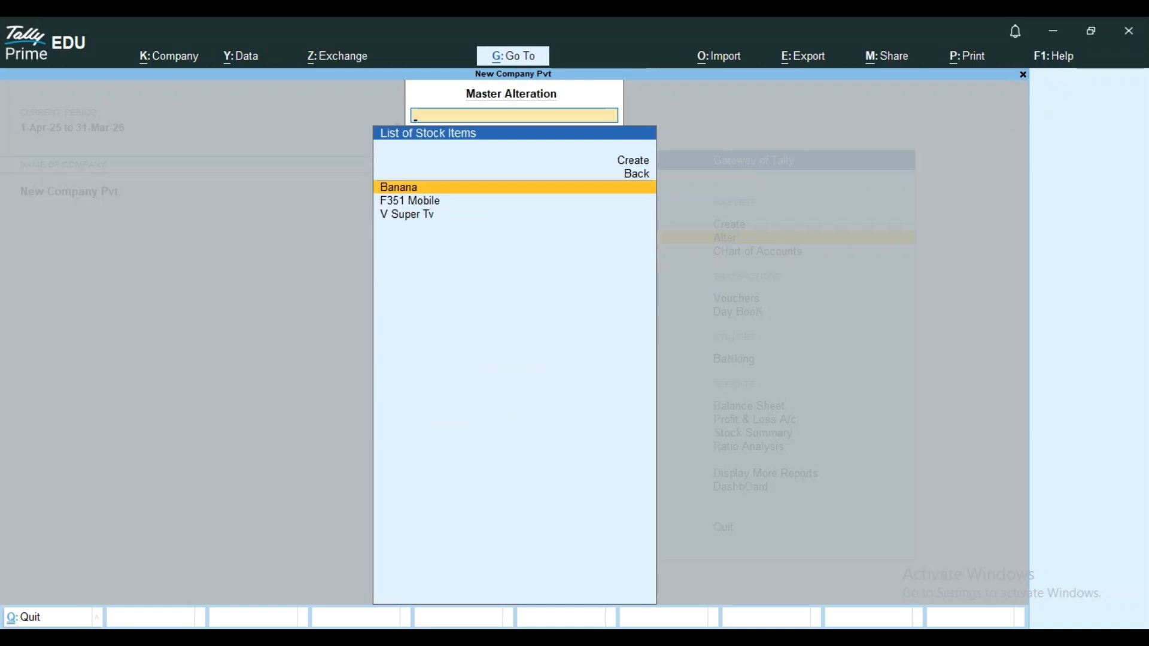
Open the V Super Tv stock item for alteration and change its parent group to Sony.
key("Down")
key("Down")
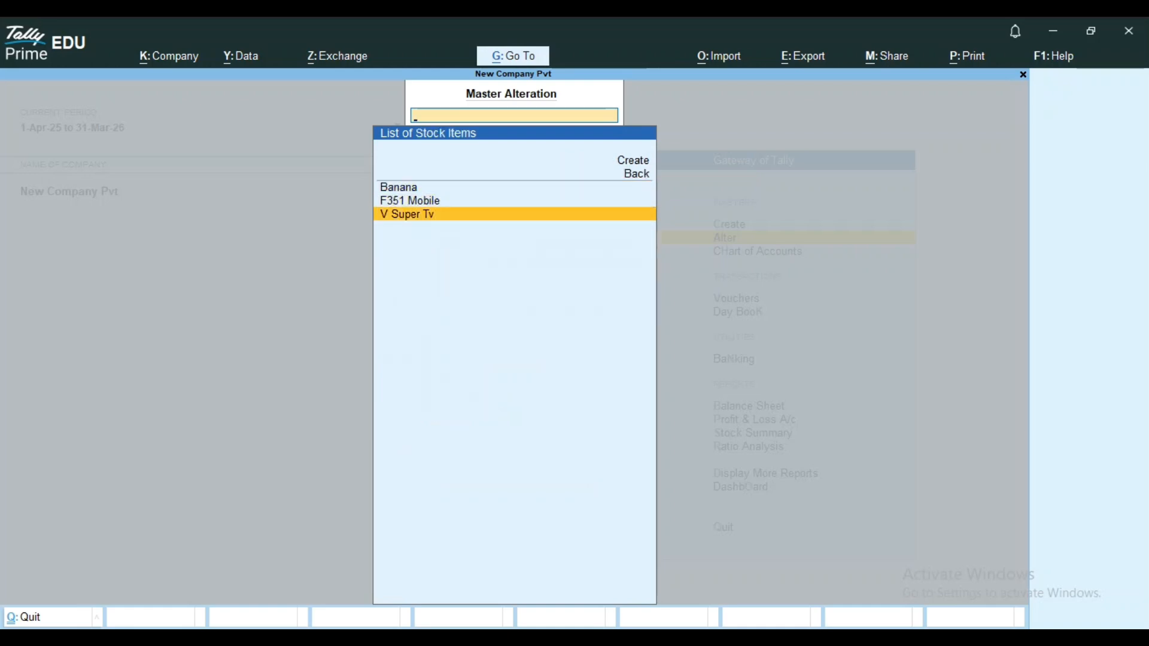
key("Return")
key("Return")
key("Return")
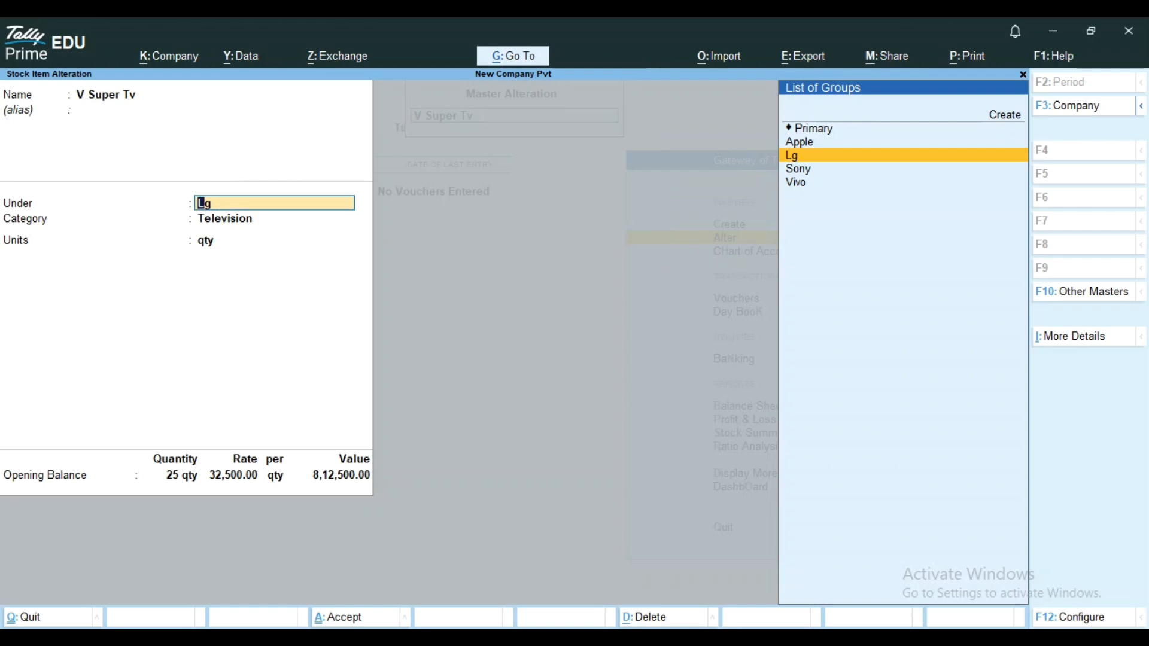
key("Down")
Keep V Super Tv's category, unit and location allocations, save the altered item and return to the Gateway of Tally.
key("Return")
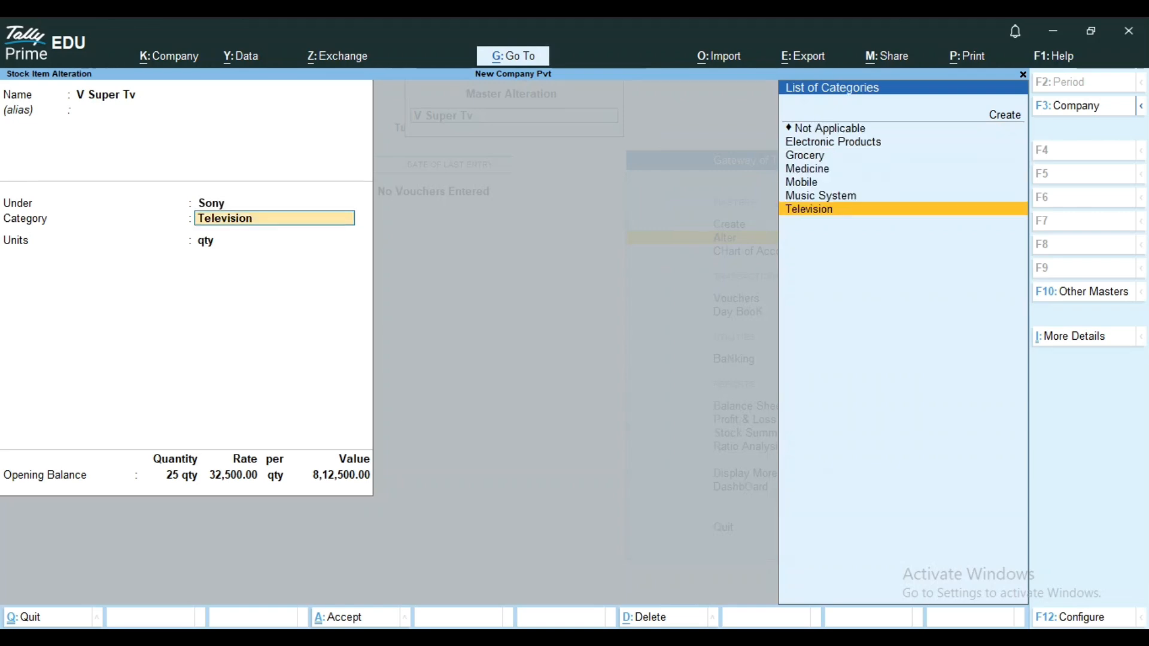
key("Return")
key("Return")
key("Return")
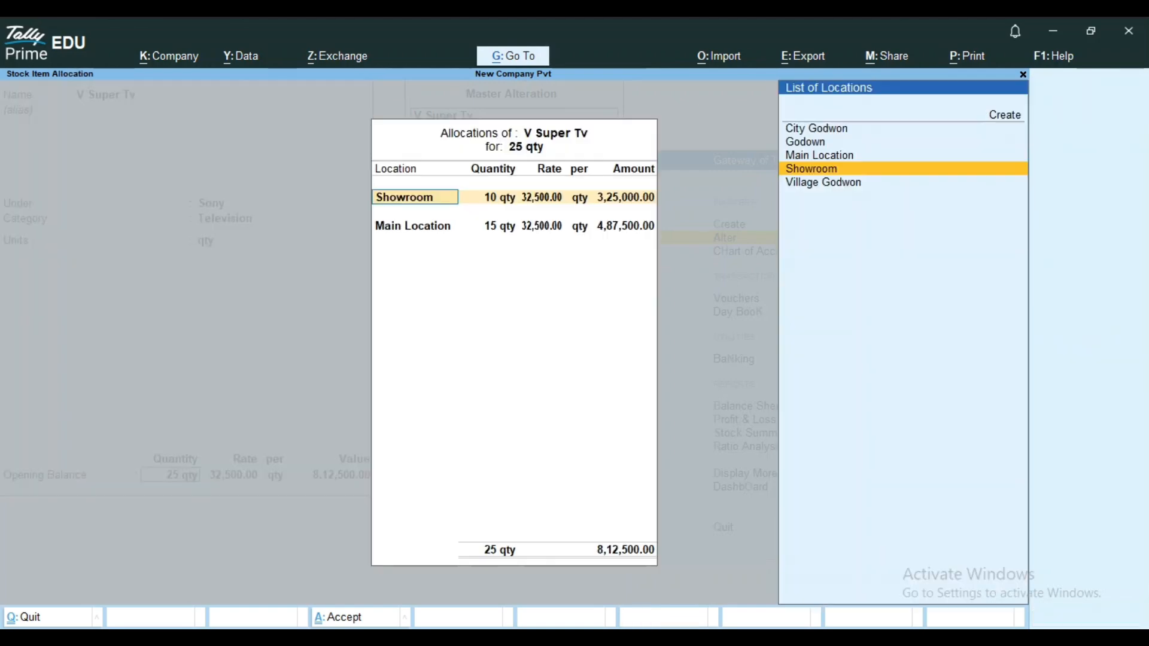
key("Return")
key("Return")
key("Return")
key("Return")
key("Return")
key("Return")
key("Return")
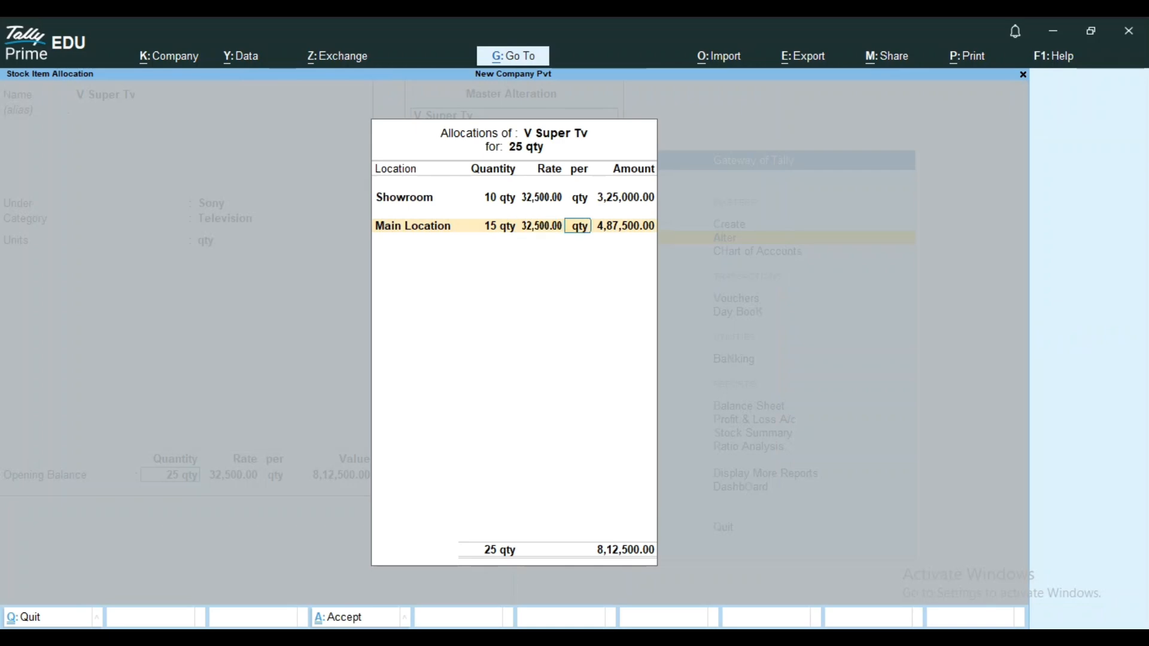
key("Return")
key("Return")
key("Return")
key("Return")
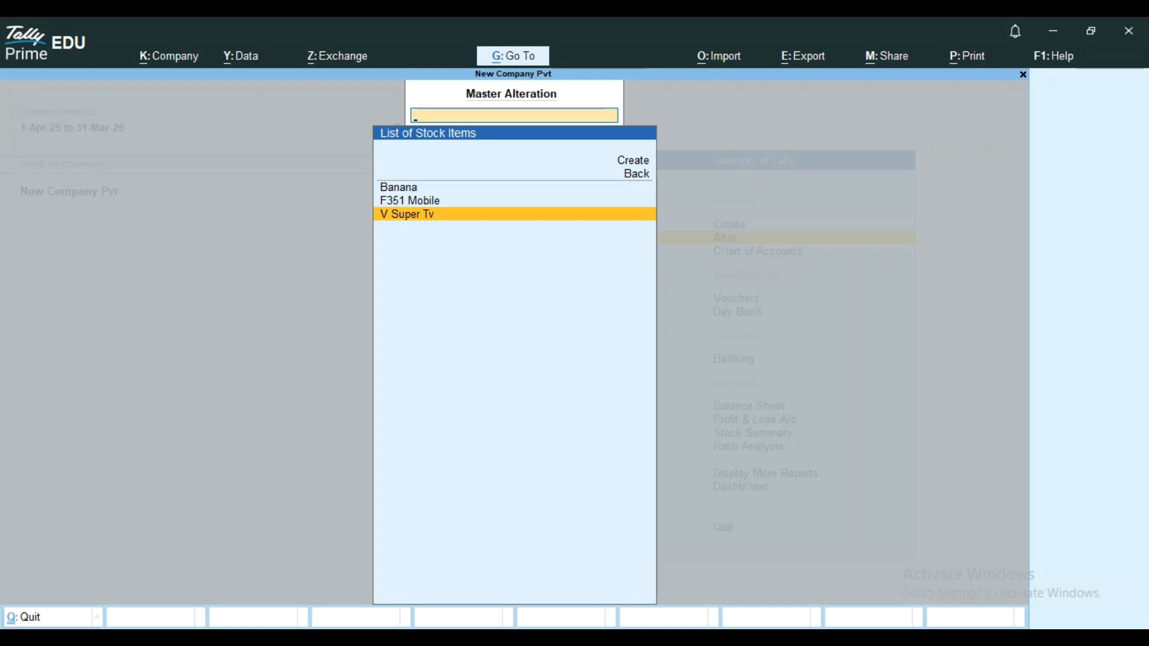
key("Escape")
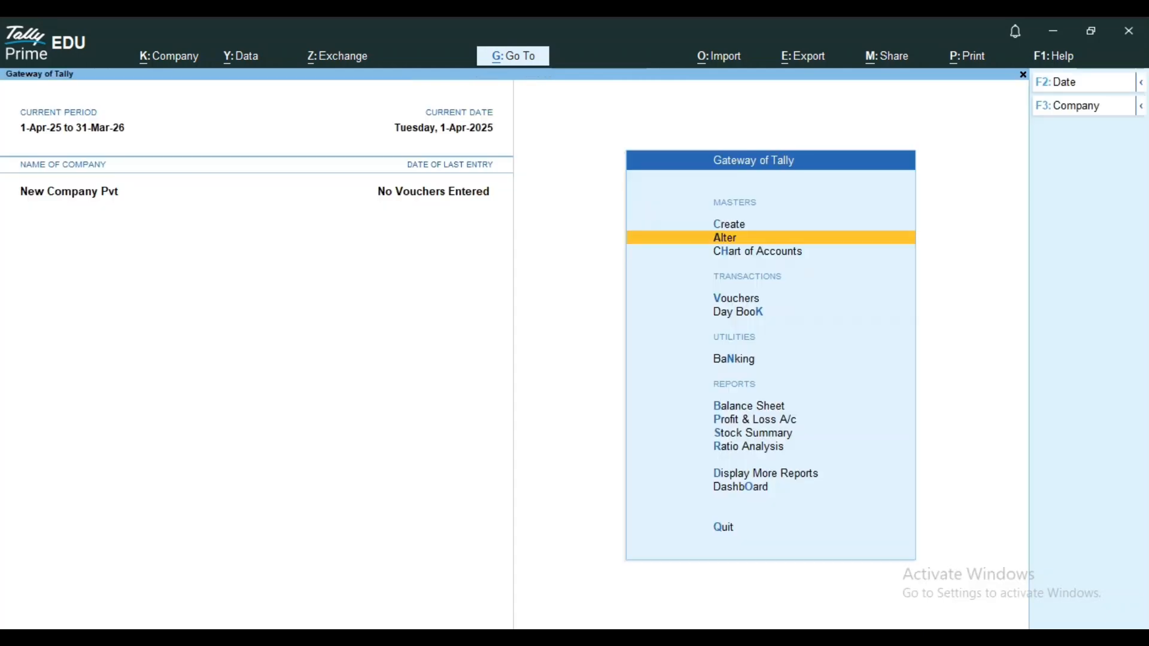